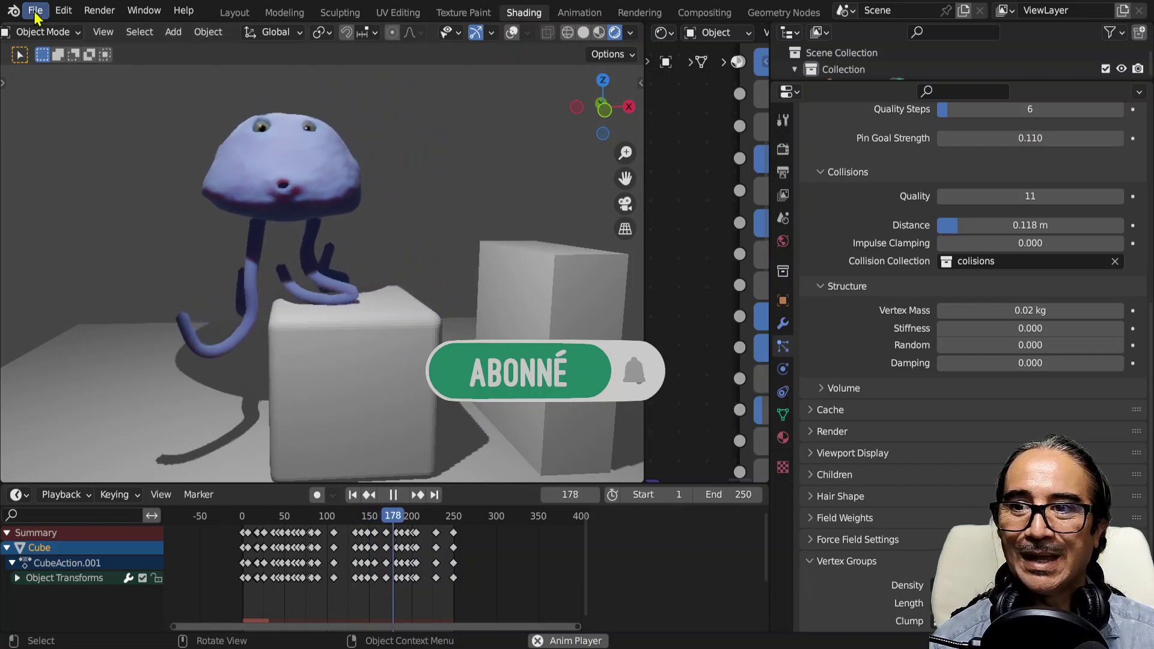
Save the jellyfish scene with tentacles over the cubes as nuage-tuto.blend.
key(ctrl+s)
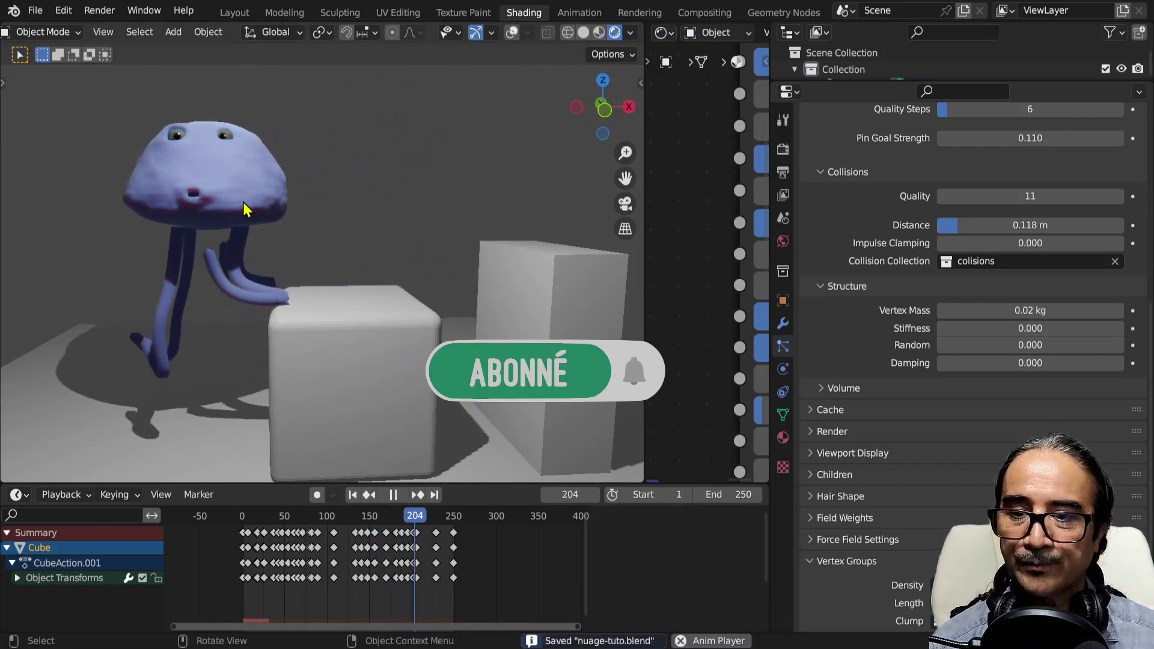
click(34, 10)
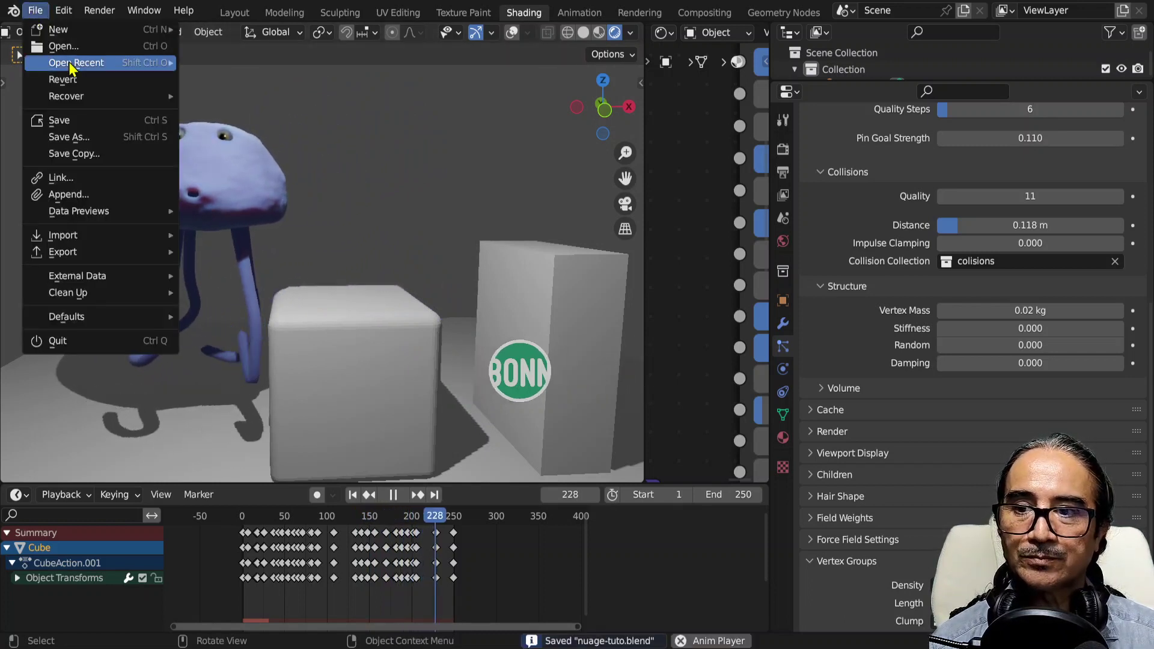
mouse_move(75, 63)
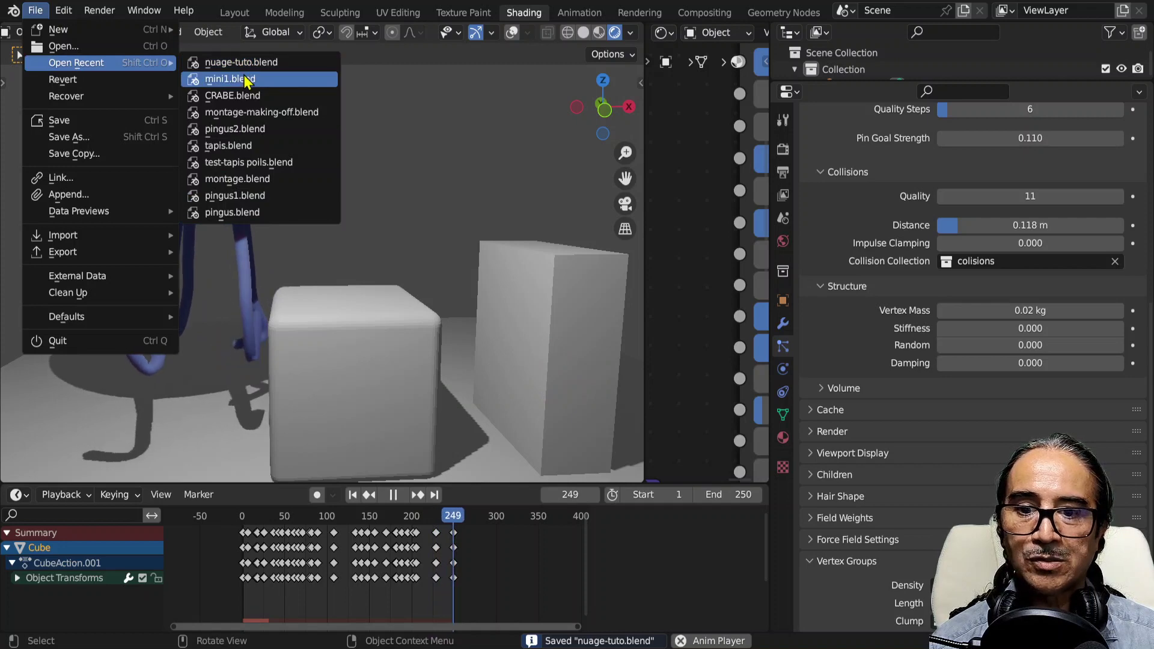
click(222, 84)
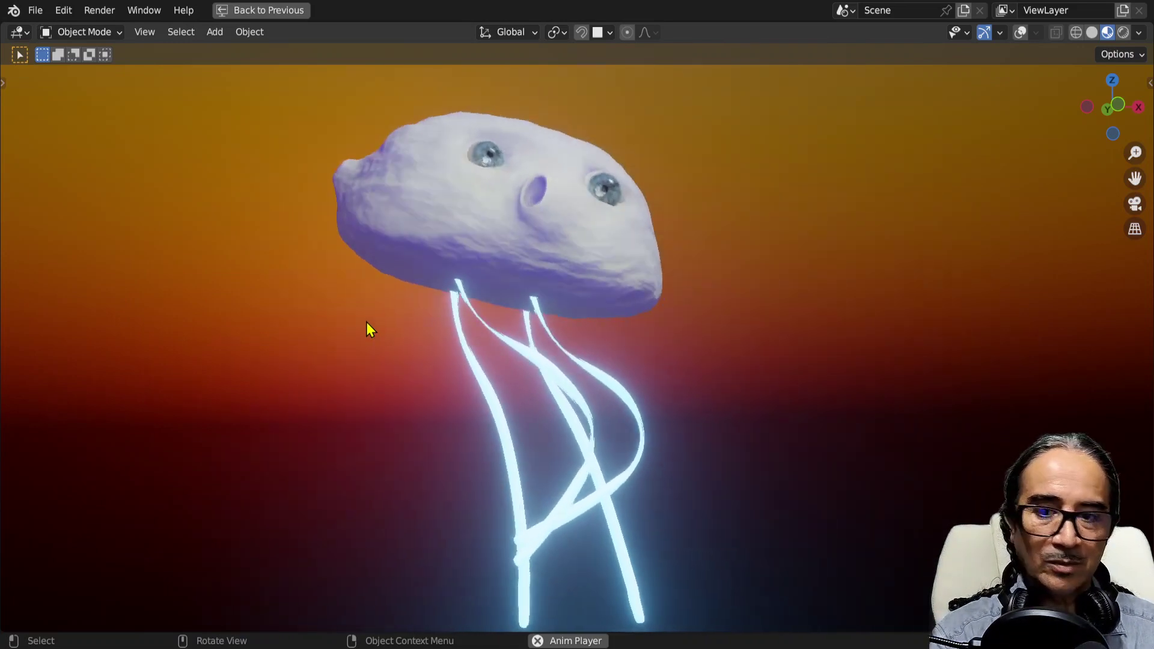
click(35, 10)
mouse_move(76, 62)
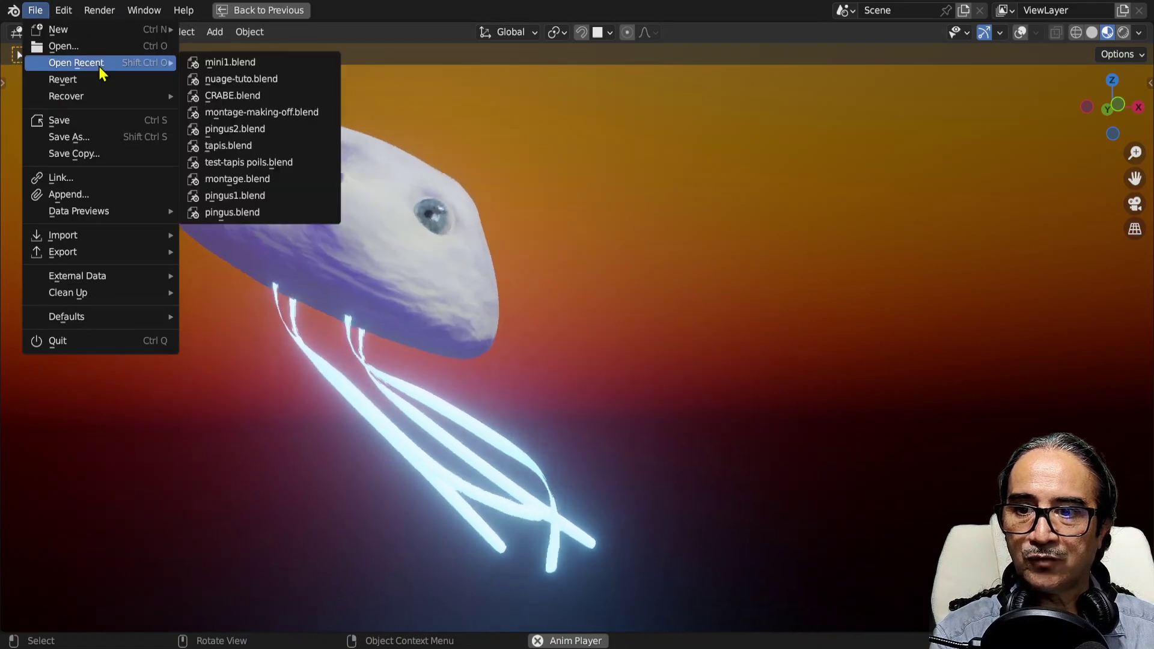
click(258, 84)
middle_drag(222, 329, 270, 329)
key(space)
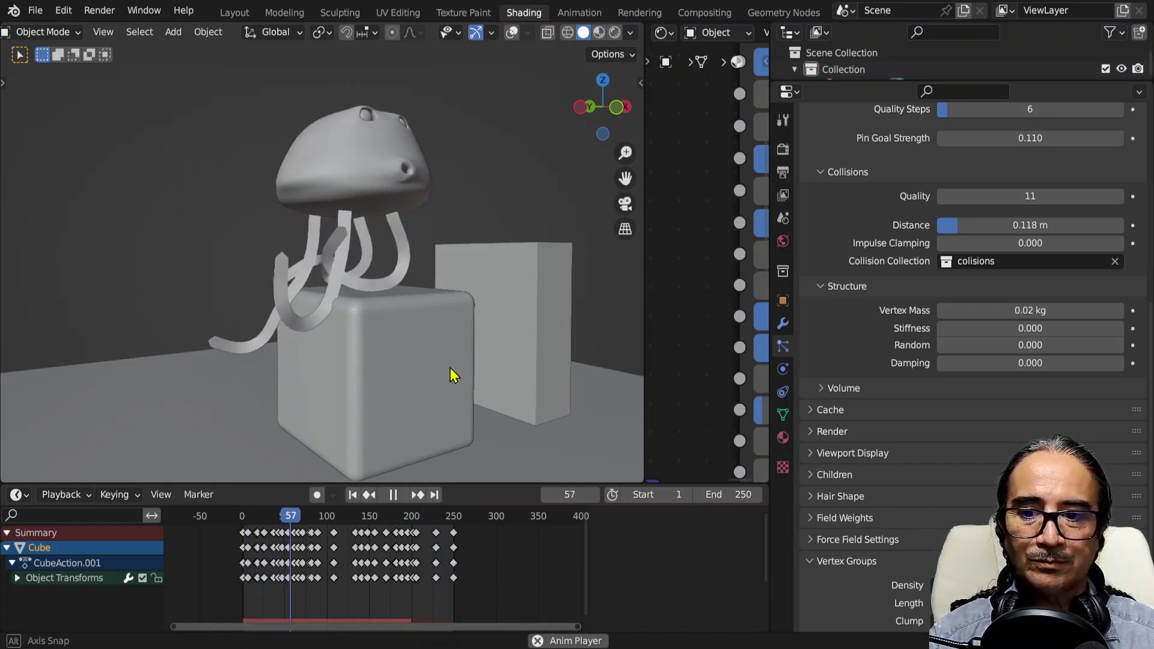
Face the cubes and switch the viewport to Material Preview shading.
mouse_move(453, 376)
middle_down()
mouse_move(376, 392)
mouse_move(385, 370)
middle_up()
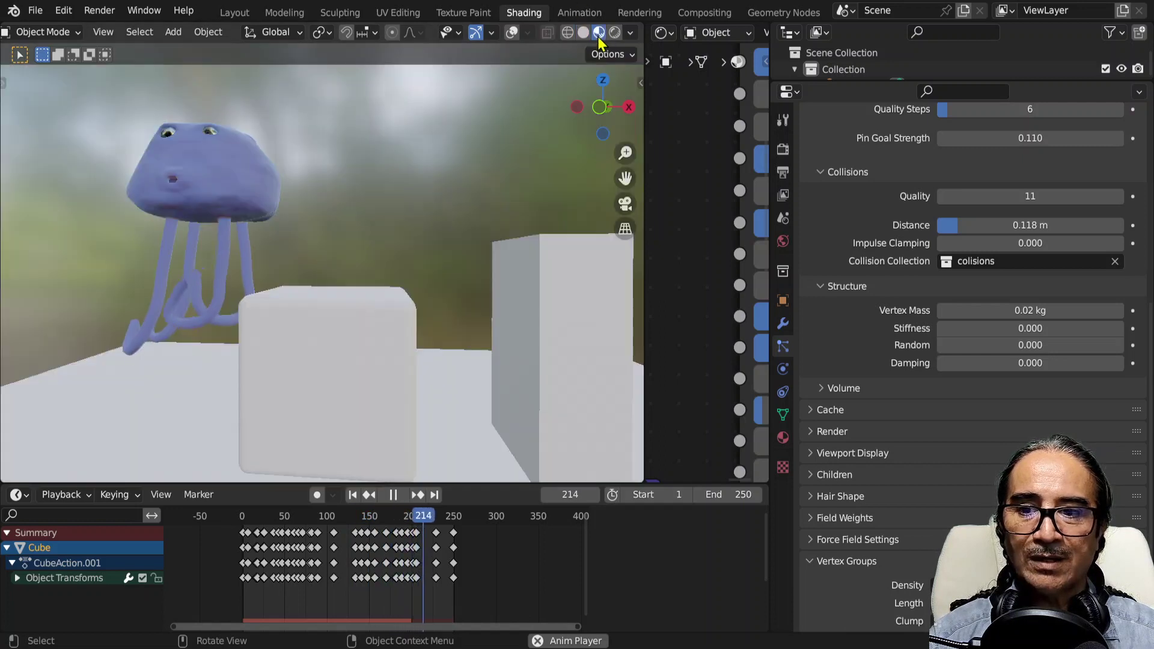
click(598, 31)
middle_drag(380, 254, 399, 260)
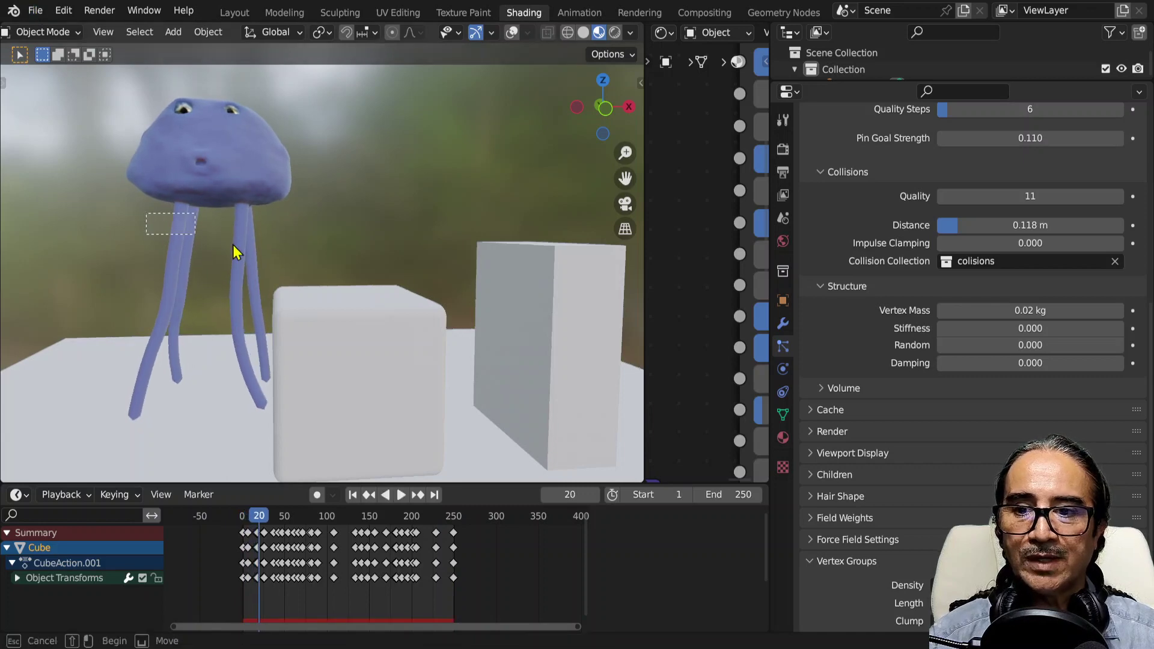
Delete the jellyfish, then undo the deletion.
key(x)
click(274, 247)
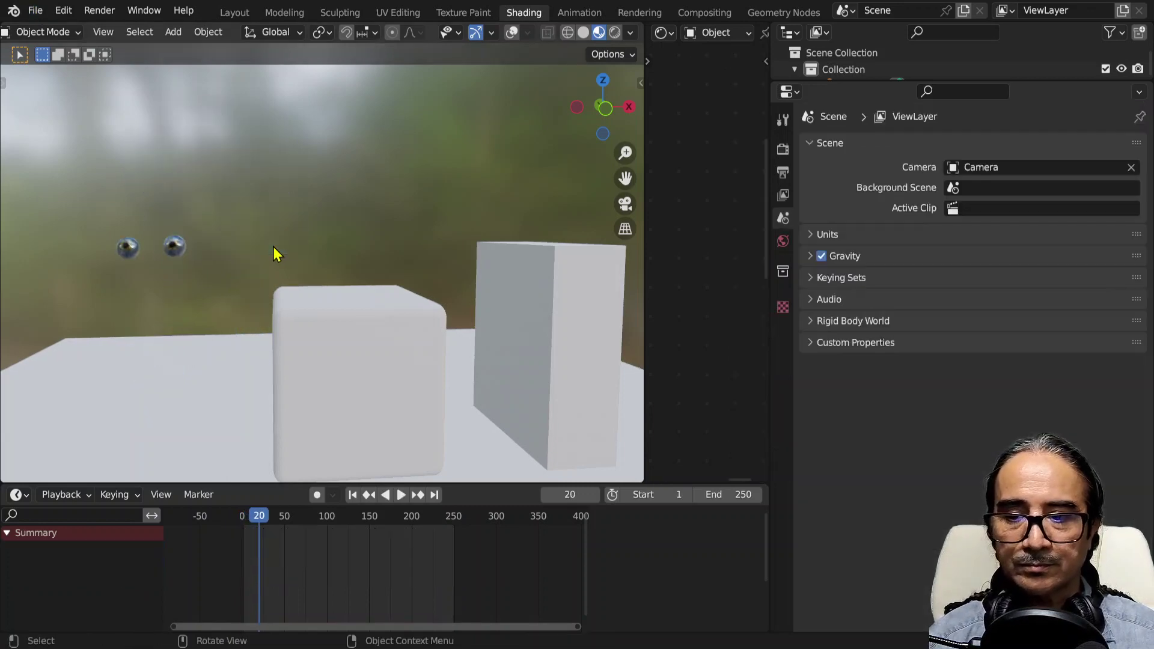
key(ctrl+z)
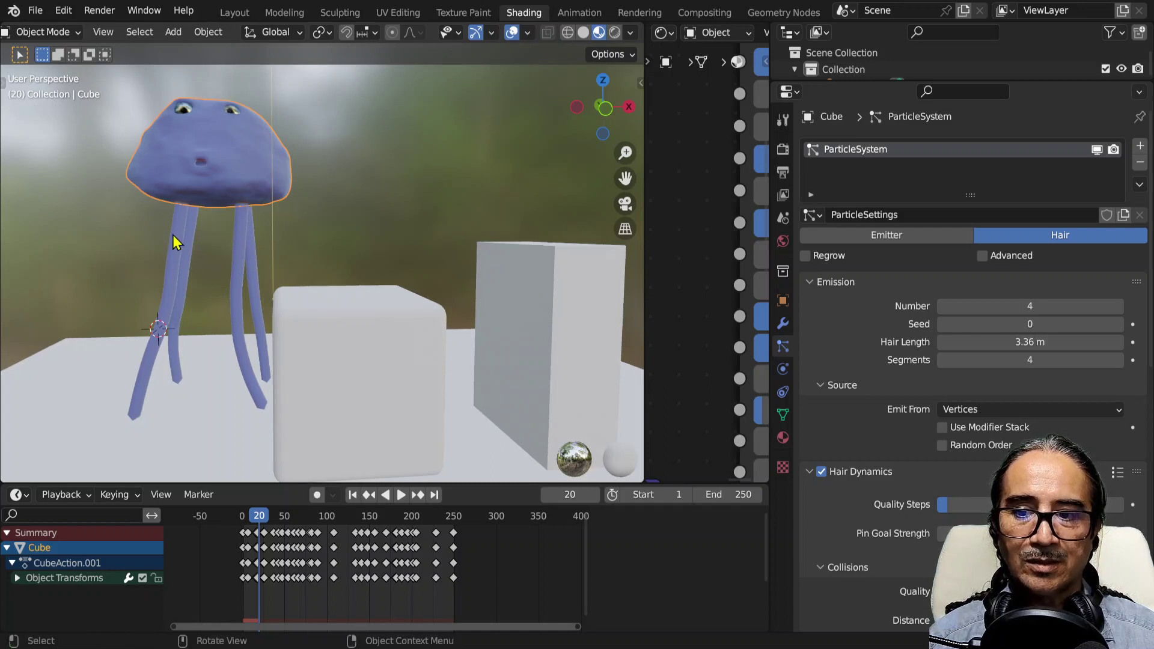
Remove the jellyfish body's hair ParticleSystem and scrub through its remaining animation.
click(783, 414)
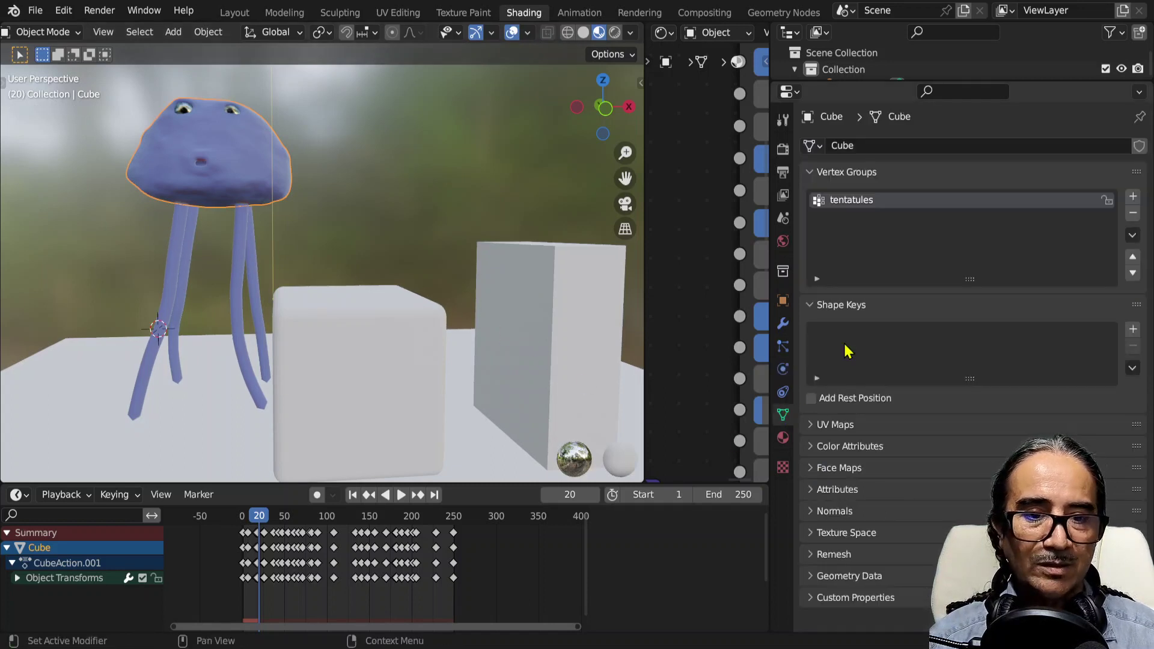
click(783, 347)
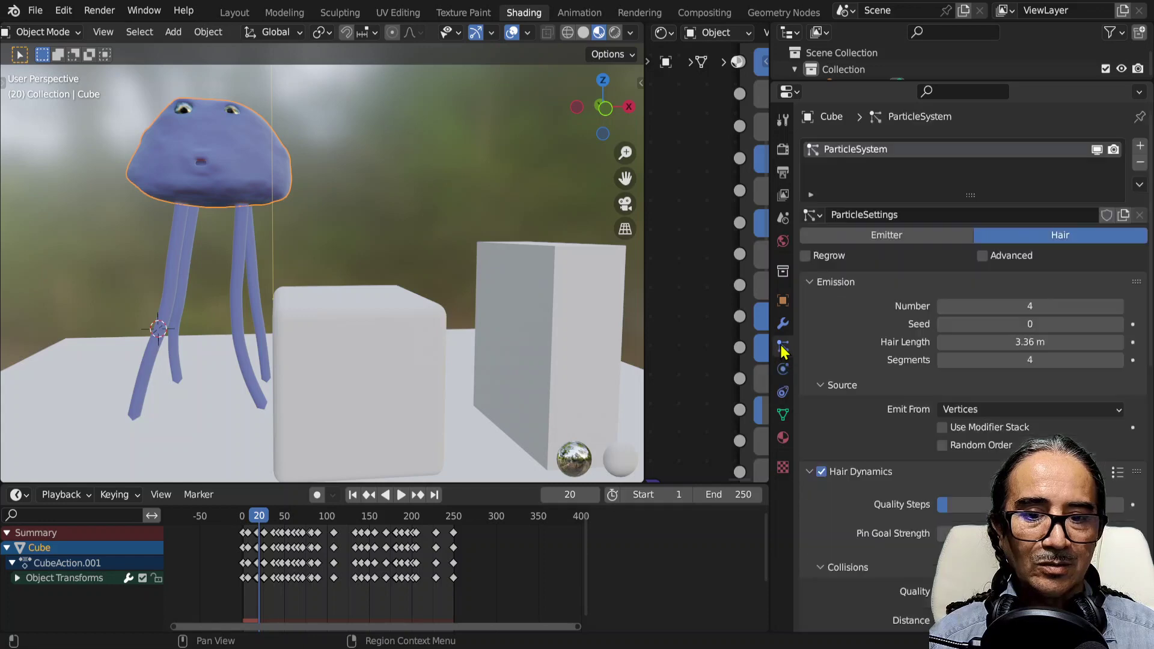
click(1140, 162)
mouse_move(180, 299)
middle_down()
mouse_move(203, 186)
mouse_move(304, 284)
mouse_move(327, 265)
mouse_move(217, 262)
mouse_move(246, 250)
middle_up()
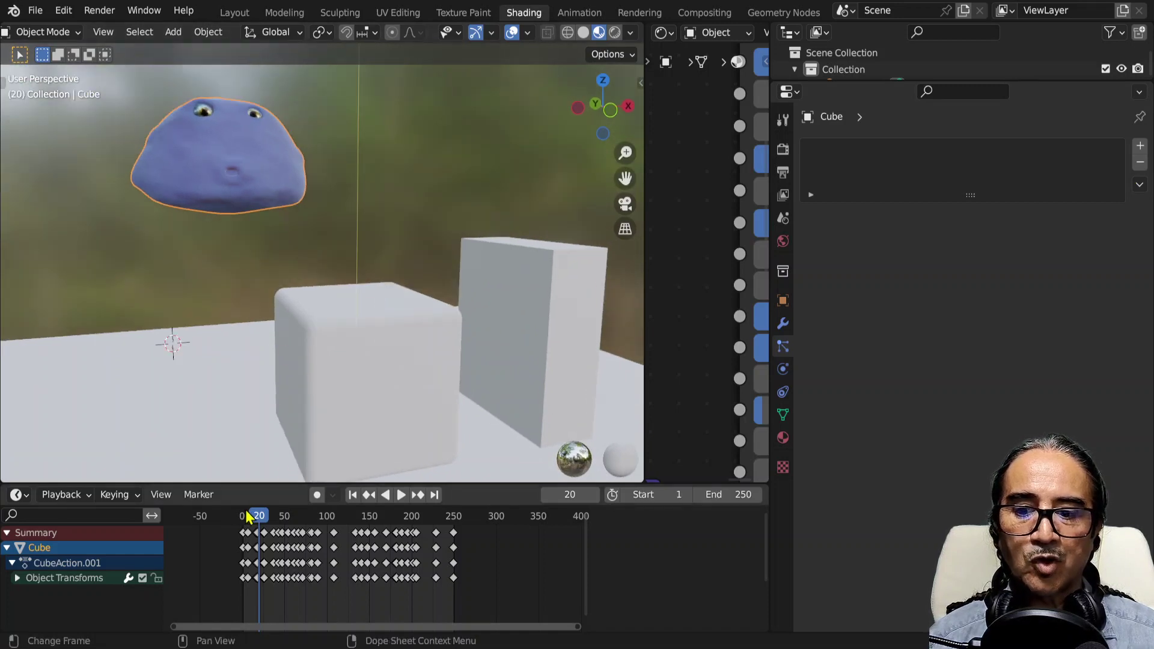
mouse_move(262, 530)
mouse_down()
mouse_move(472, 529)
mouse_move(287, 531)
mouse_move(233, 545)
mouse_up()
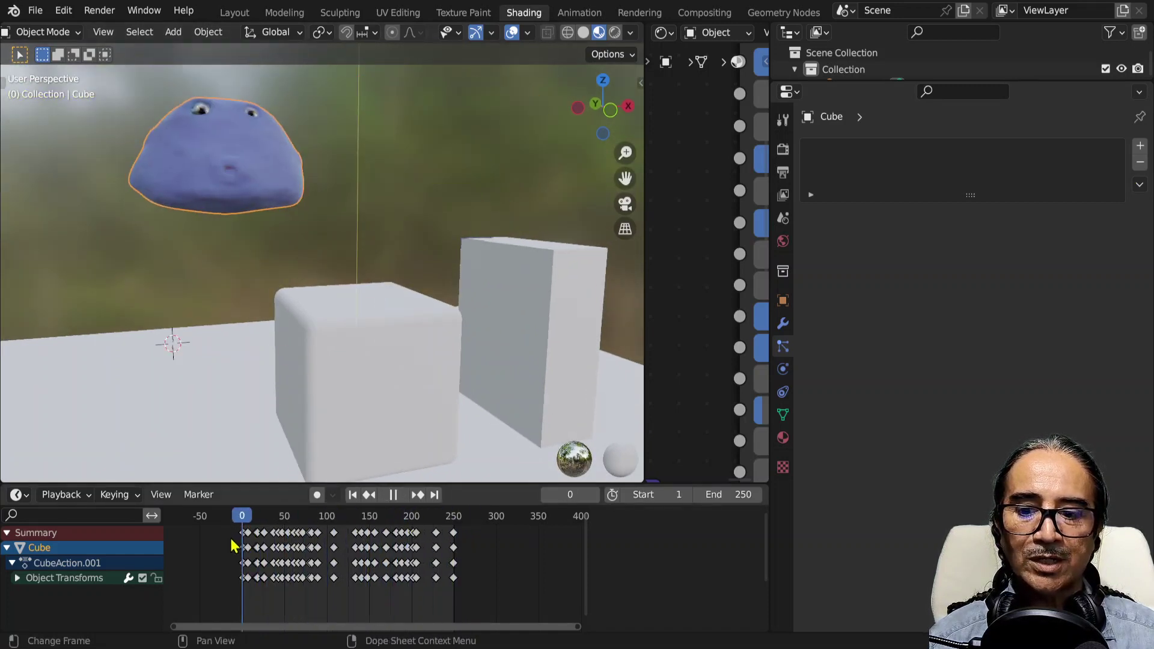
Delete all of the body's keyframes and switch to front orthographic view.
key(x)
click(306, 585)
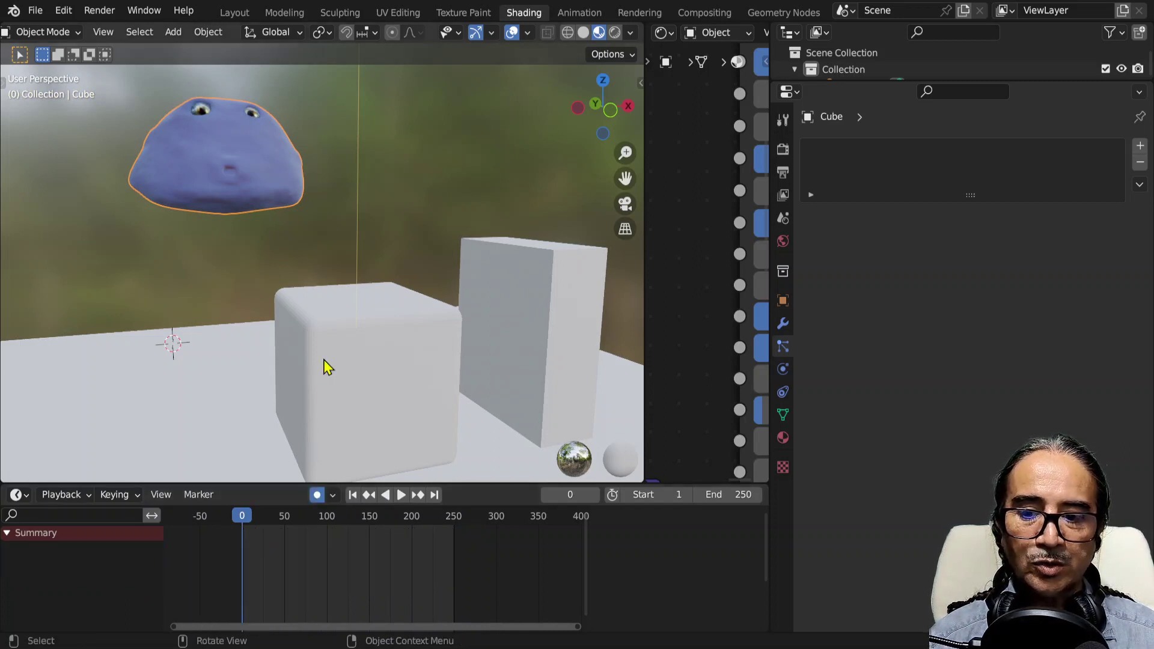
key(KP_1)
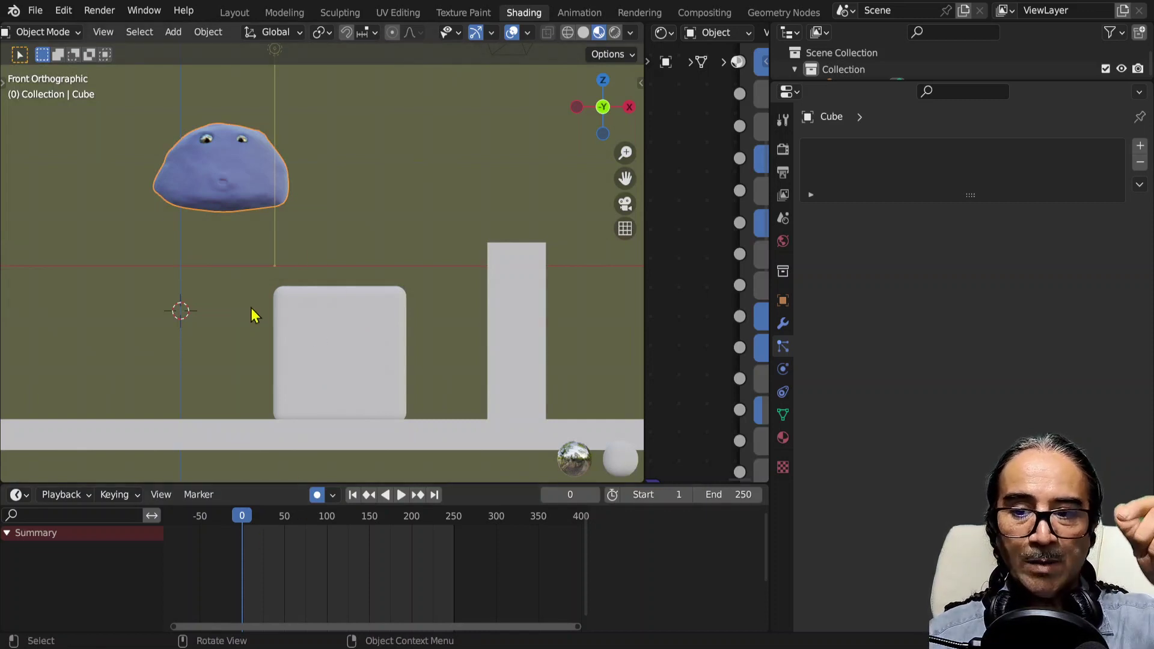
Live-record the body drifting sideways with auto keying during playback.
key(space)
key(g)
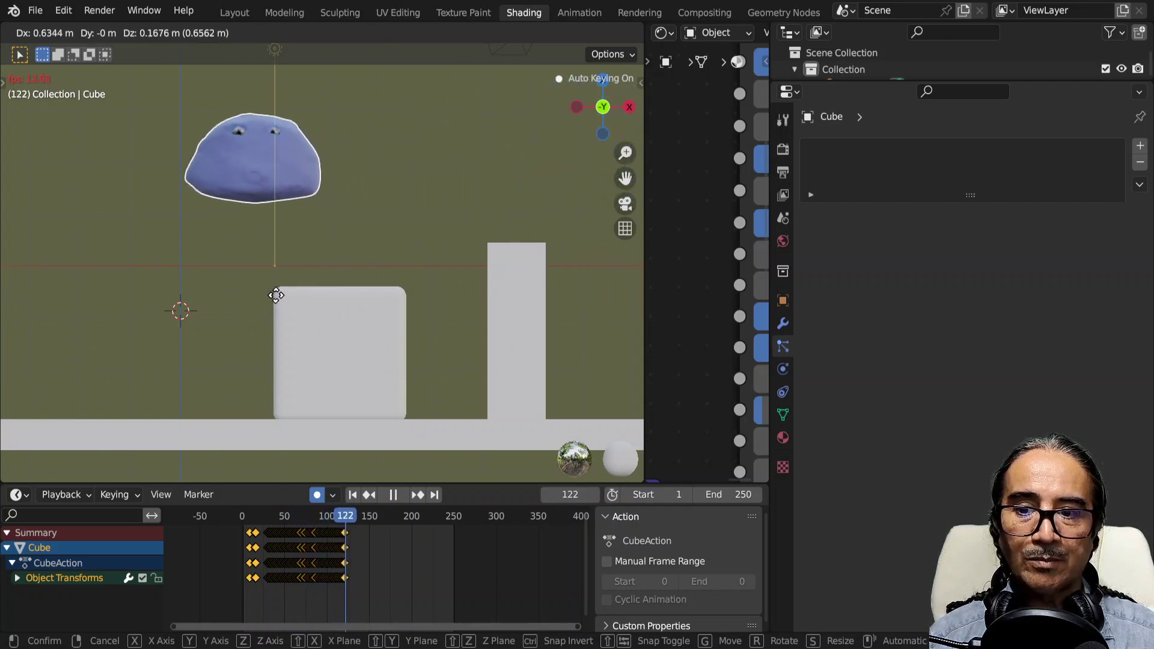
click(275, 297)
Maximize the Dope Sheet and box-select the keyframes from frame 29 onward.
key(ctrl+space)
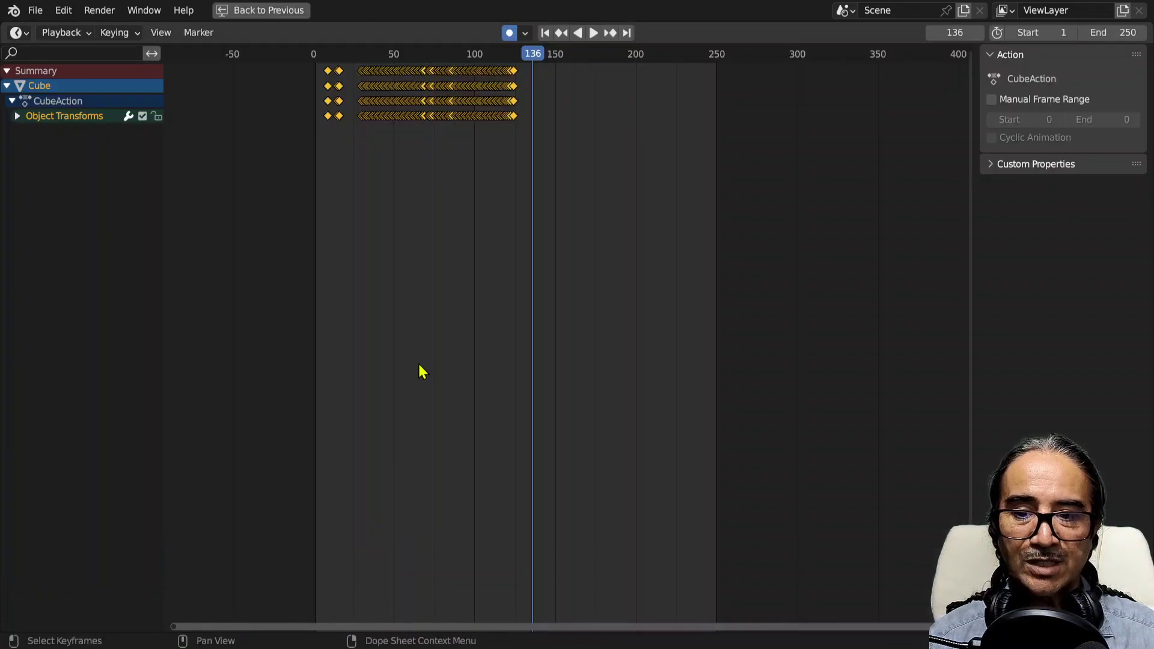
scroll(420, 371, up, 2)
scroll(407, 188, up, 2)
scroll(374, 206, up, 2)
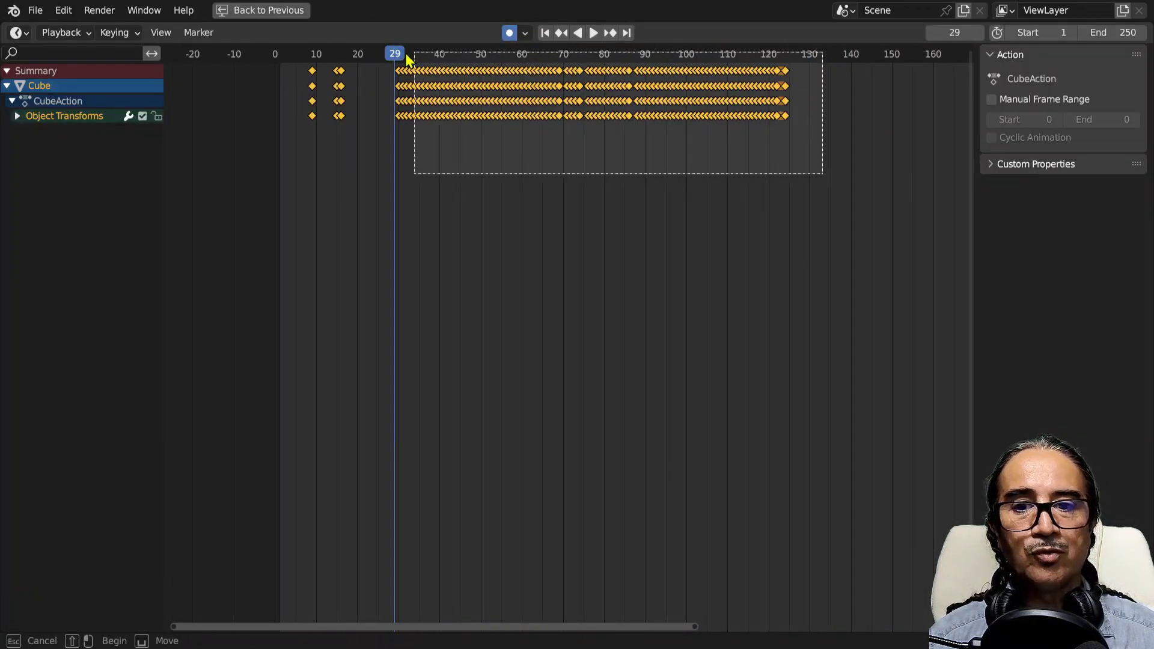
drag(728, 120, 400, 54)
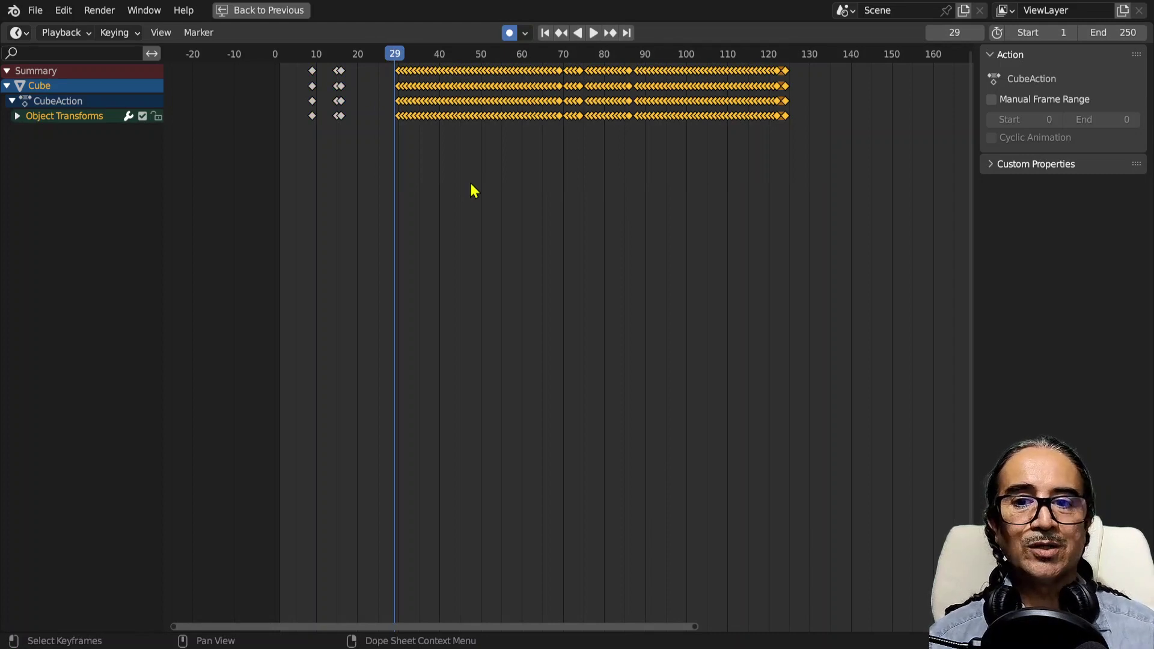
scroll(480, 210, down, 3)
ctrl+scroll(505, 240, down, 3)
ctrl+scroll(457, 243, down, 2)
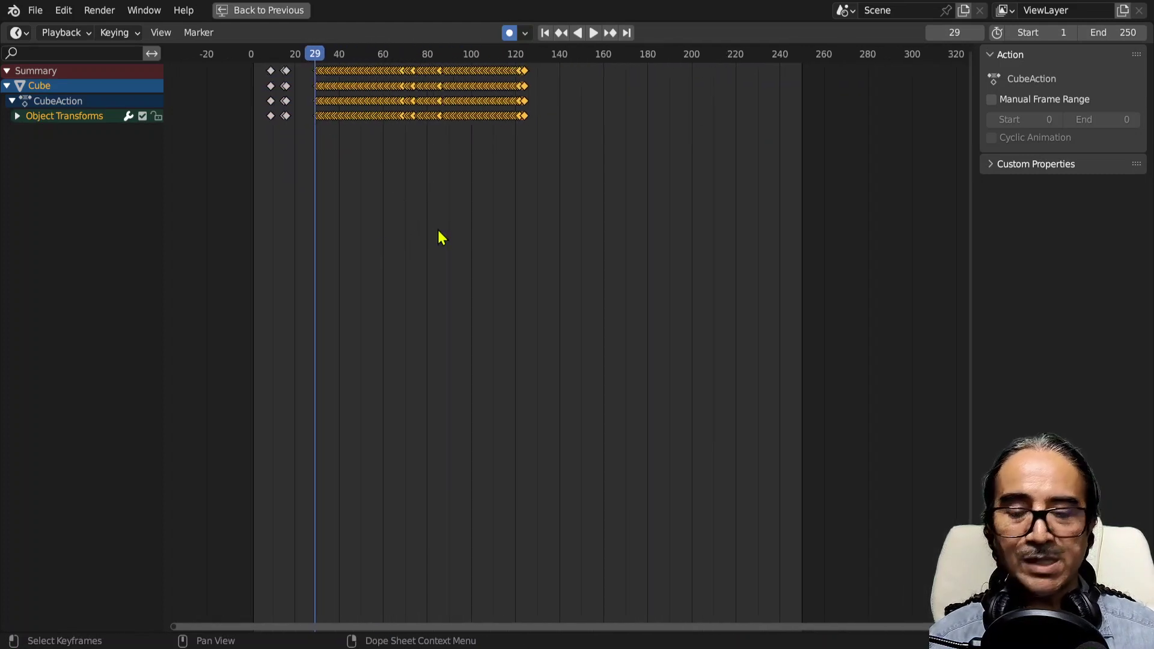
Stretch the recorded keys to about frame 245 and shift them about 8 frames earlier.
key(s)
right_click(367, 154)
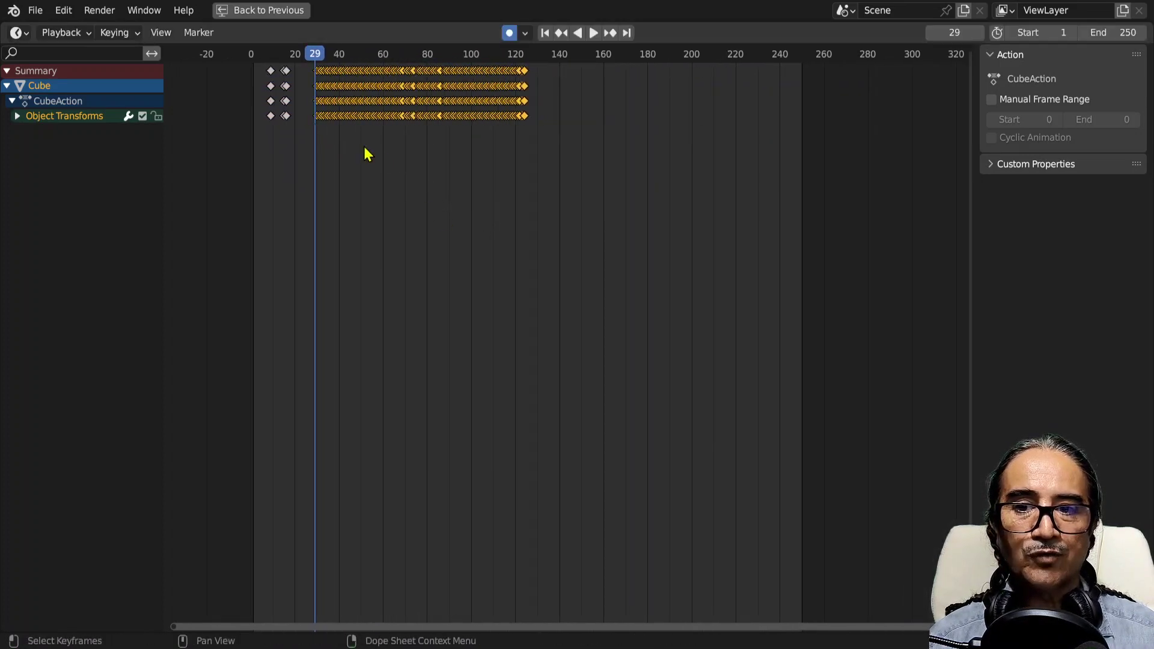
drag(597, 154, 283, 47)
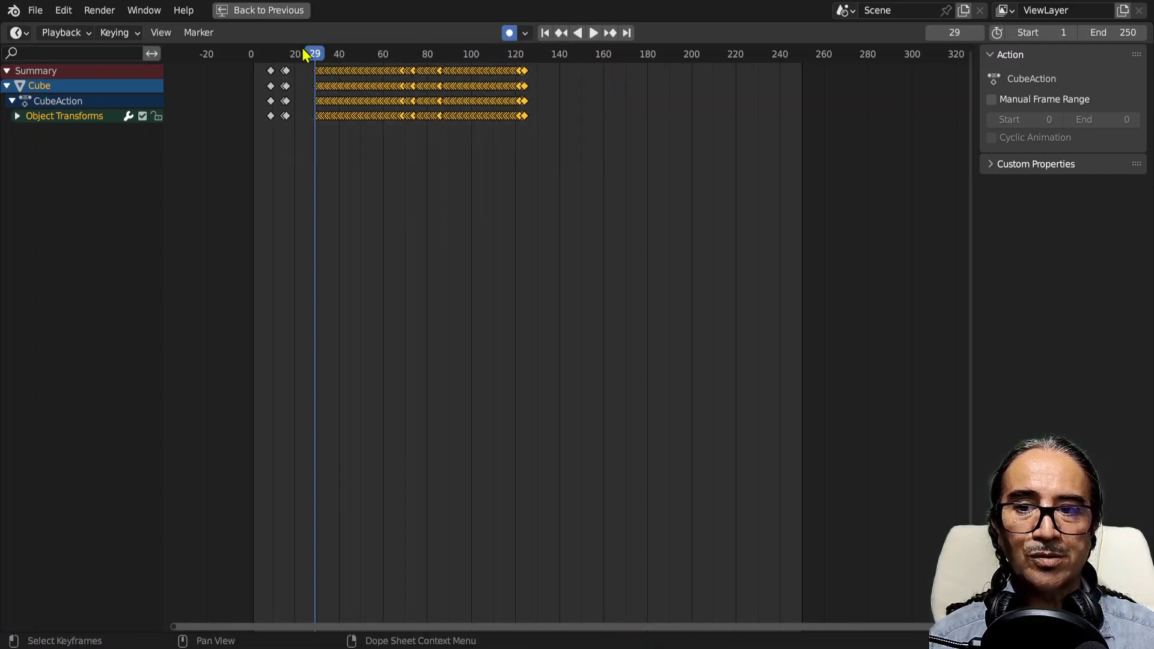
key(s)
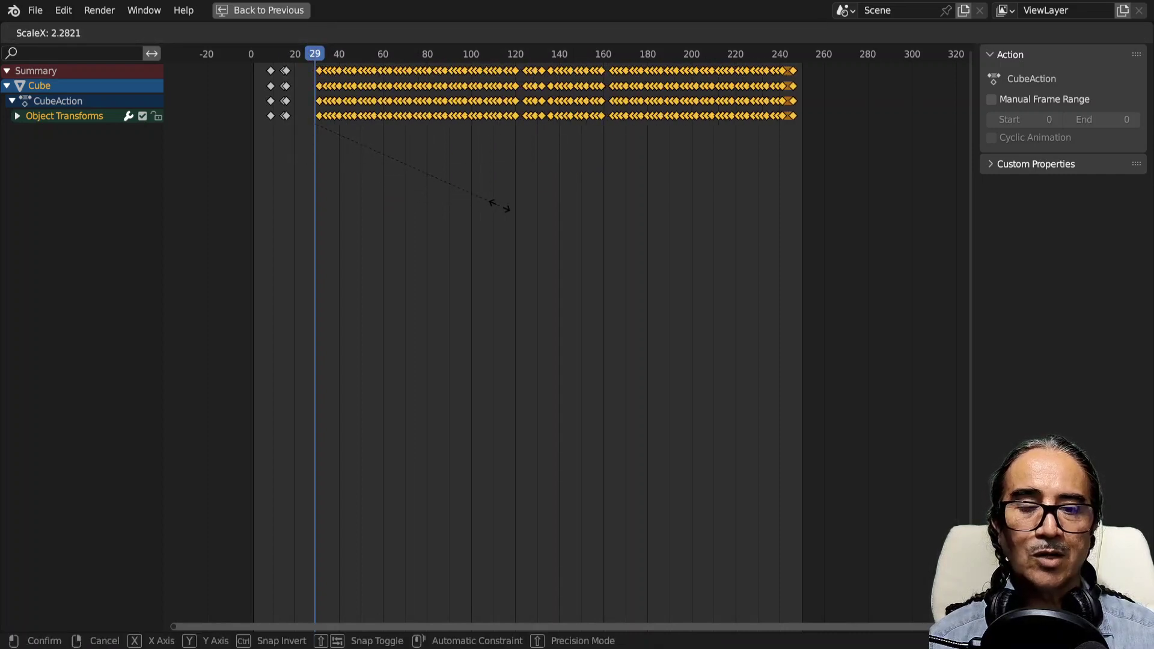
click(500, 209)
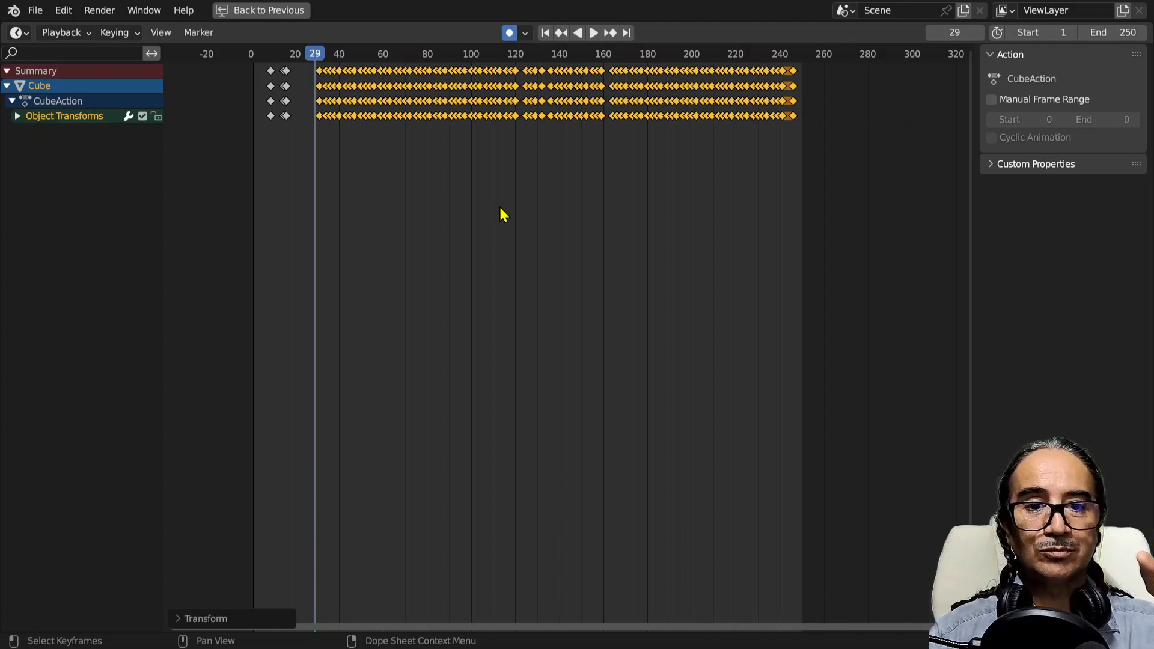
key(g)
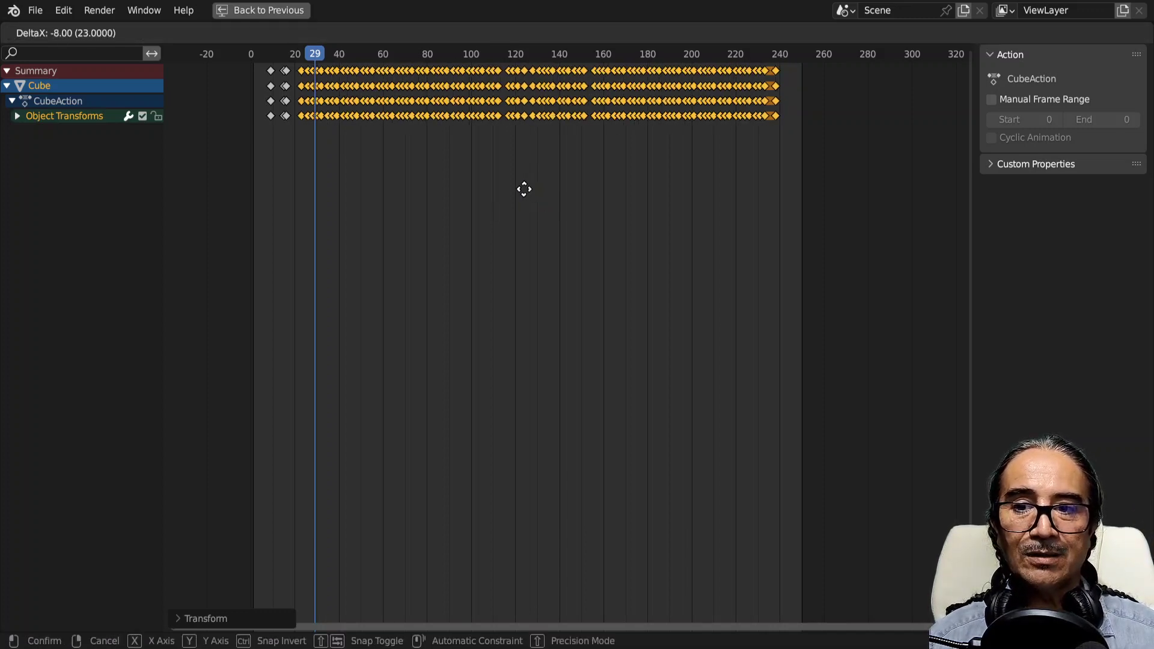
click(523, 188)
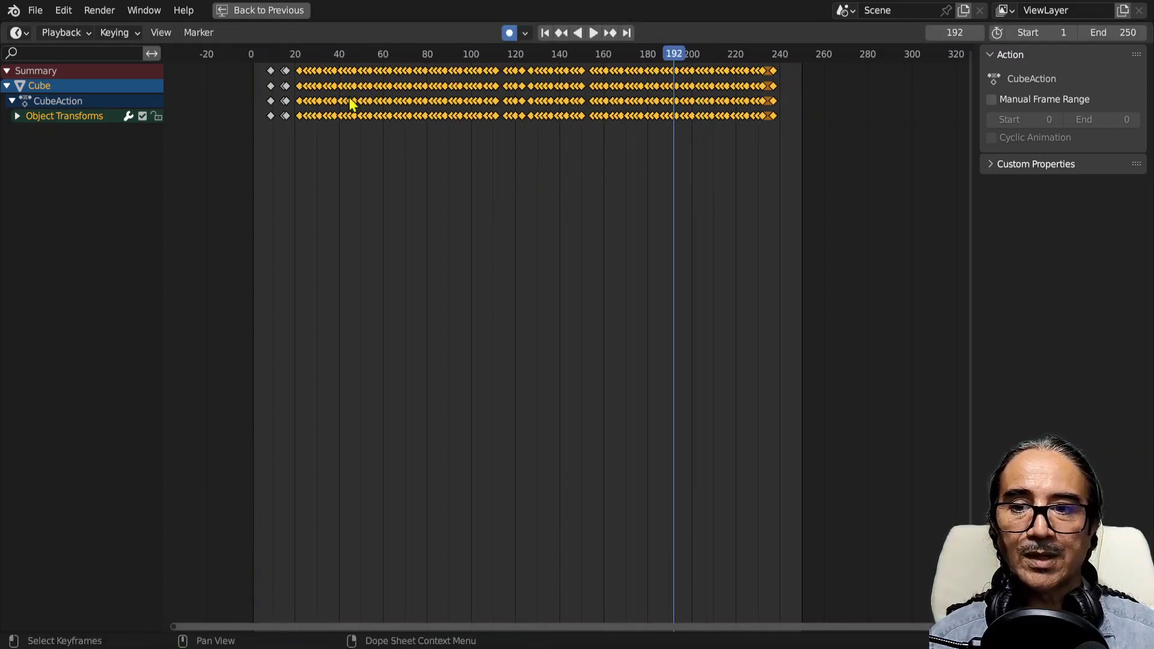
Move the first keyframe column and copy it to about frame 248.
click(280, 70)
key(g)
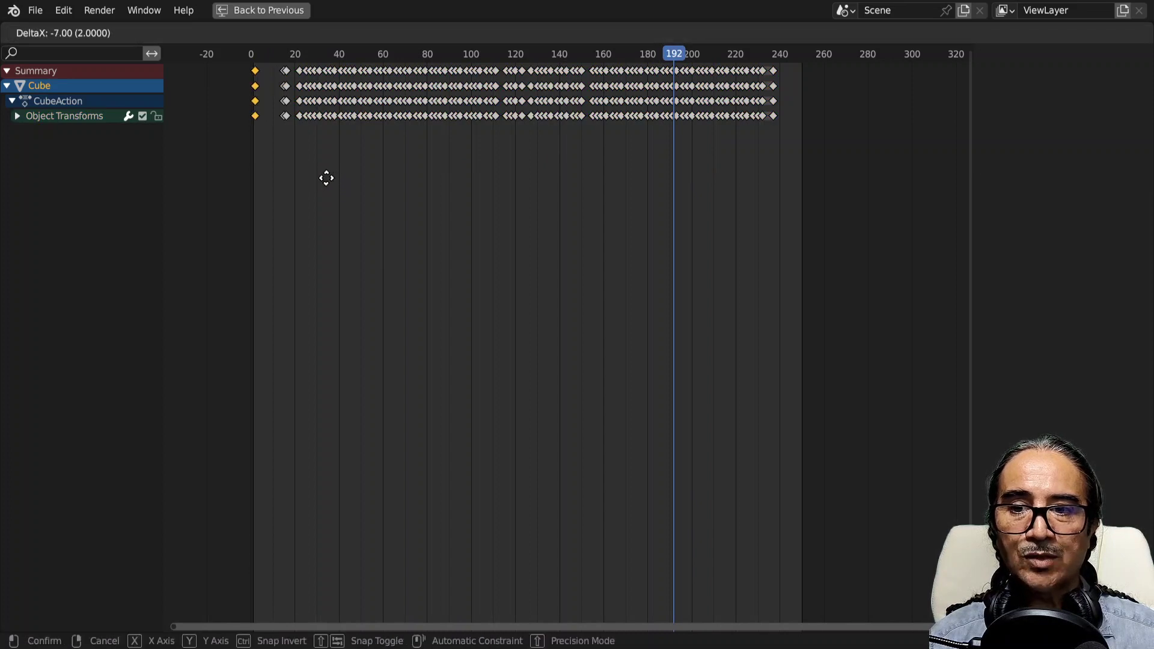
click(326, 178)
key(g)
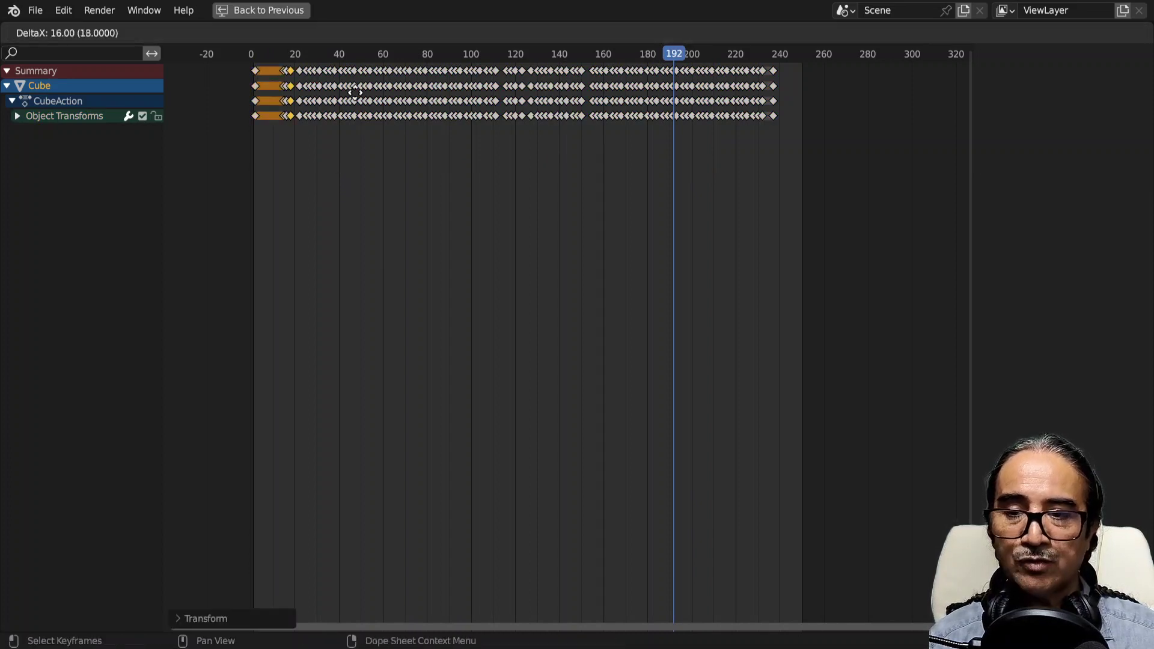
click(805, 111)
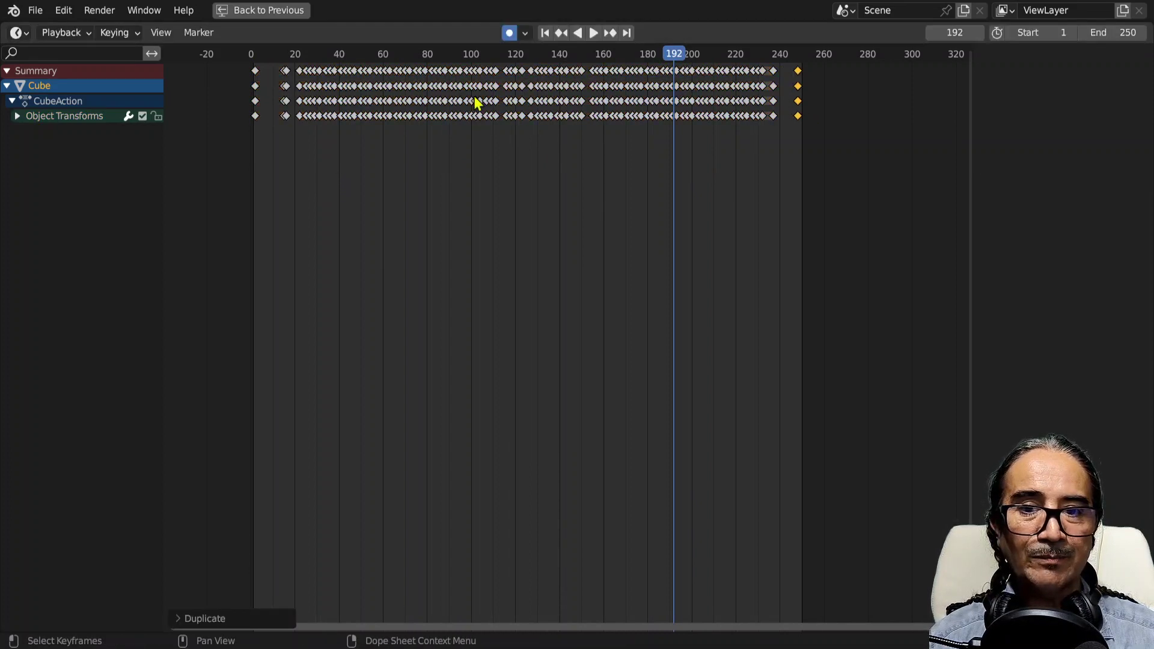
click(284, 117)
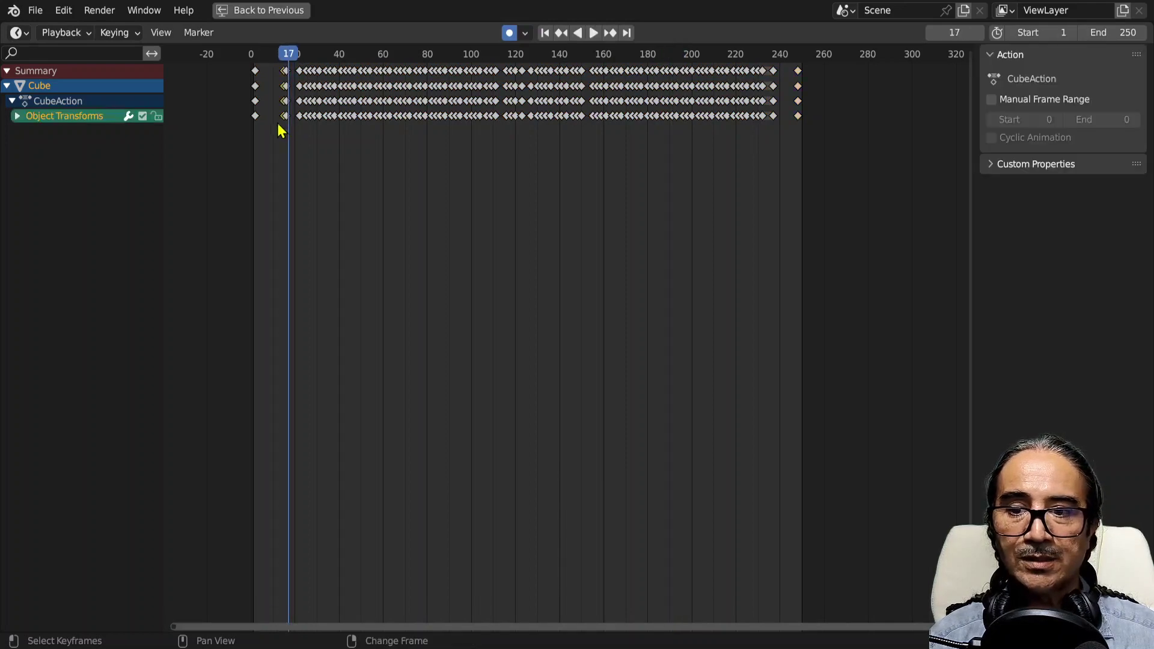
Delete the frame-15 key column, slightly stretch the remaining keys and shift them one frame earlier.
key(x)
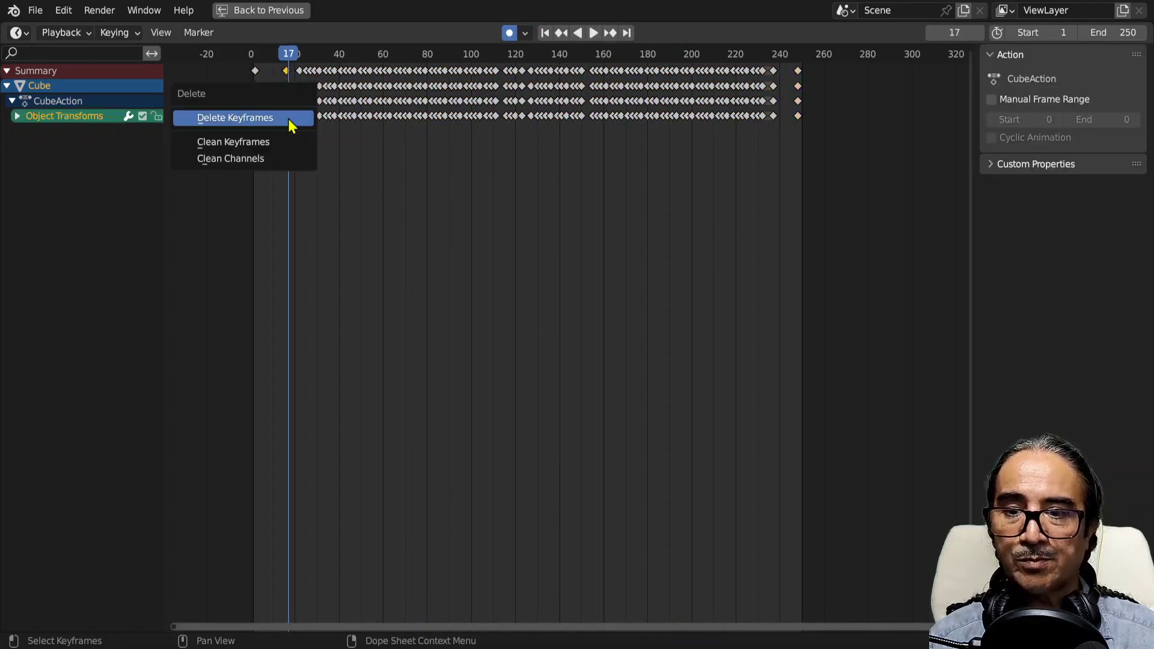
click(287, 118)
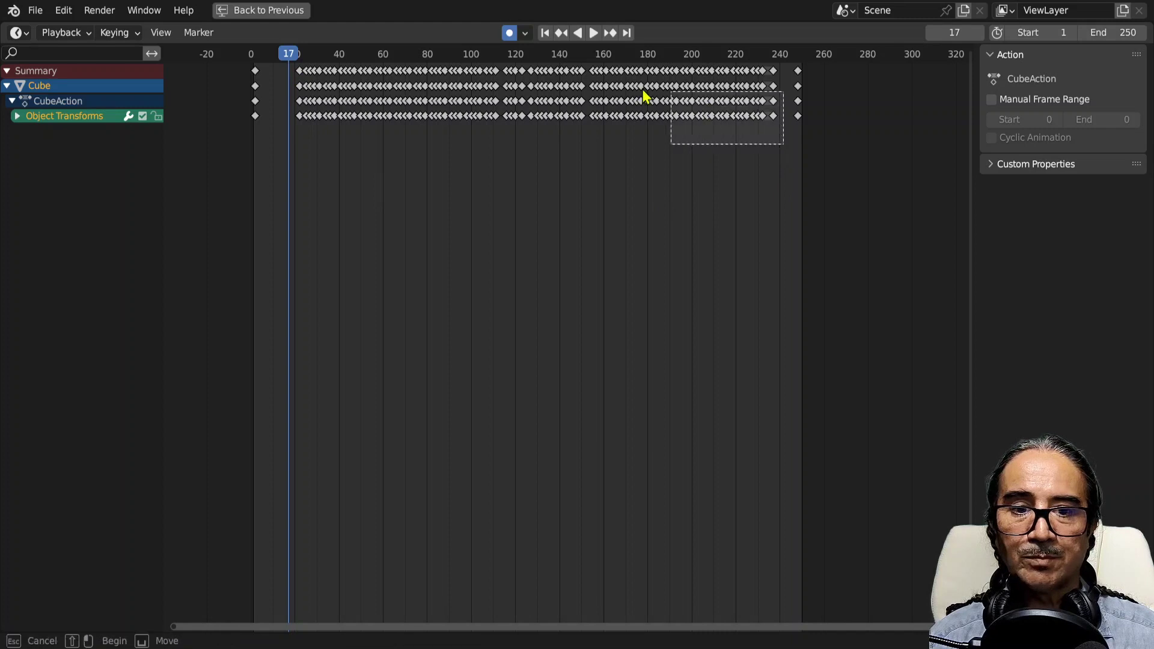
drag(644, 96, 283, 65)
key(s)
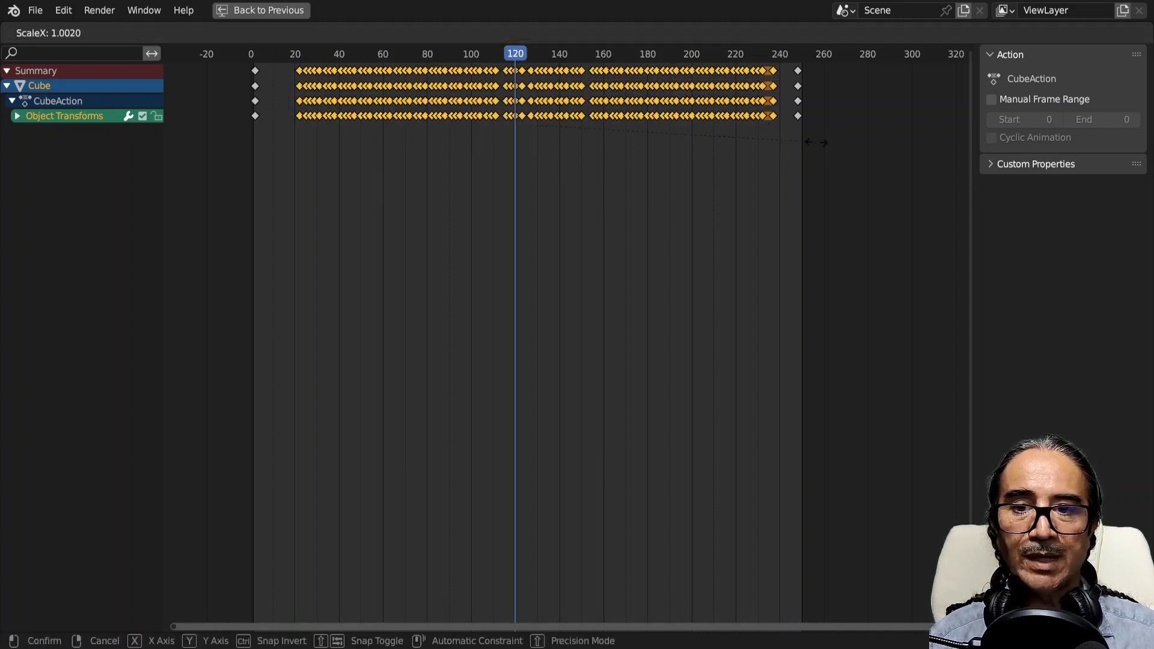
click(826, 151)
key(g)
click(819, 149)
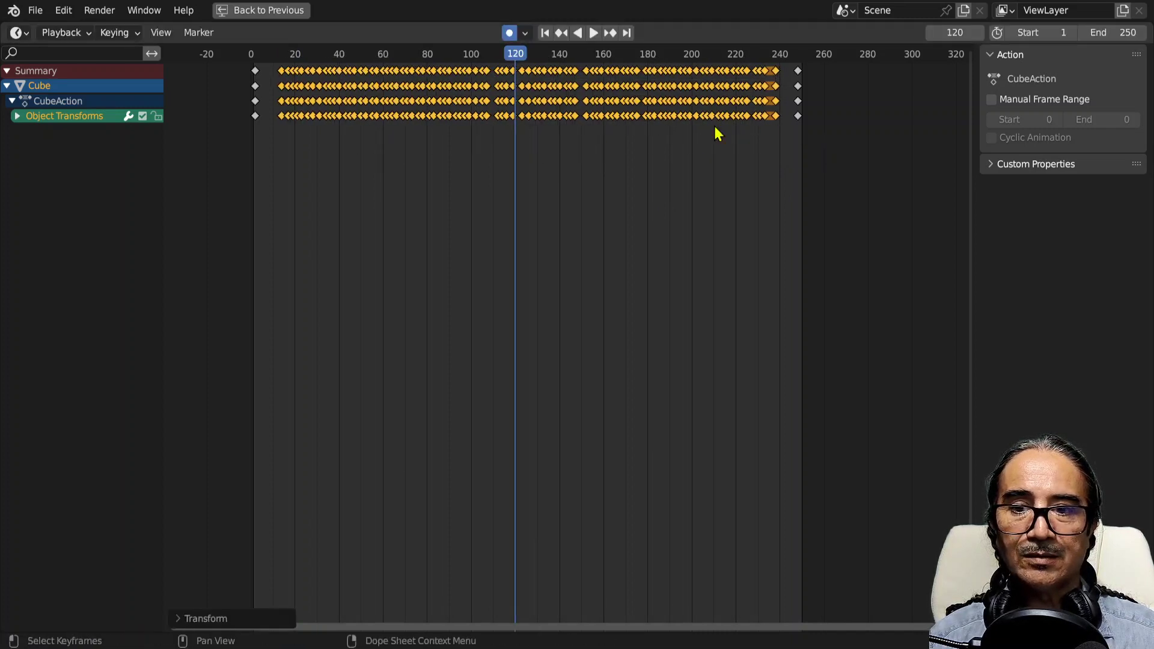
key(g)
click(606, 134)
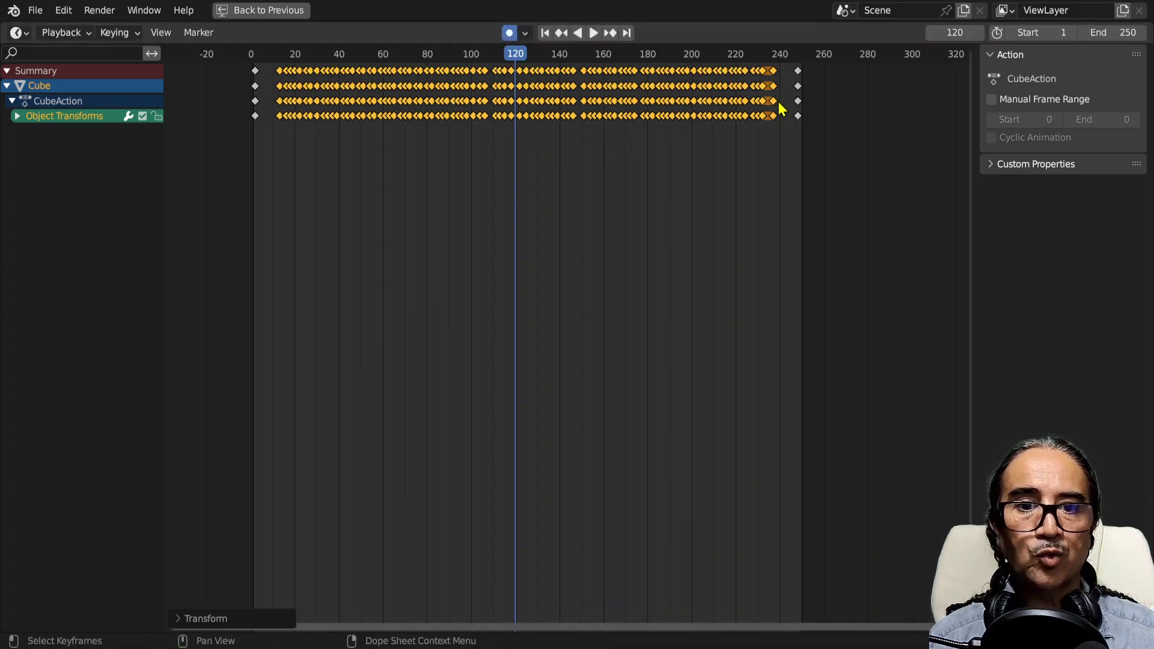
Select all keyframes from frame 5 to 250.
click(798, 70)
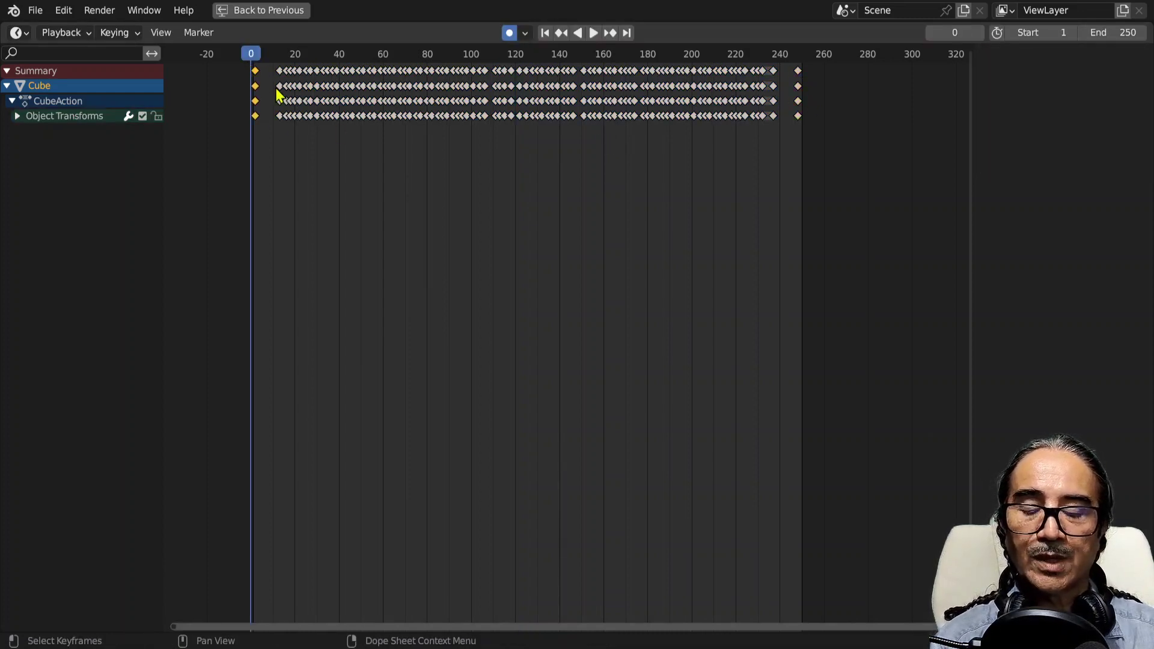
drag(318, 58, 517, 60)
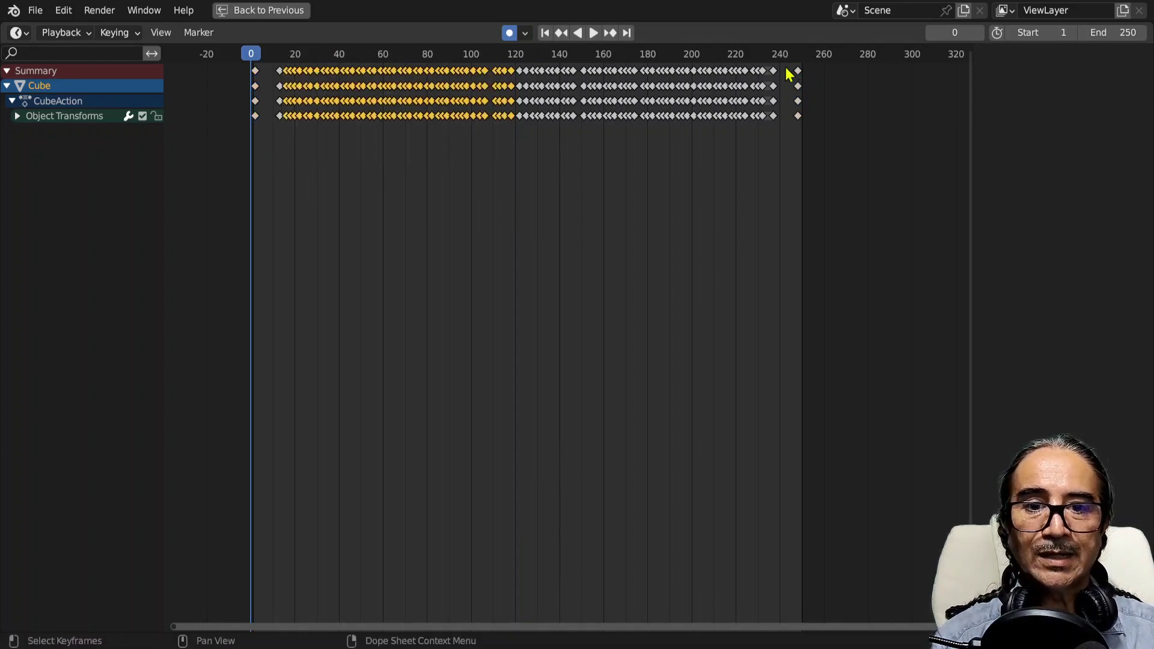
mouse_move(265, 160)
mouse_down()
mouse_move(798, 60)
mouse_move(782, 61)
mouse_up()
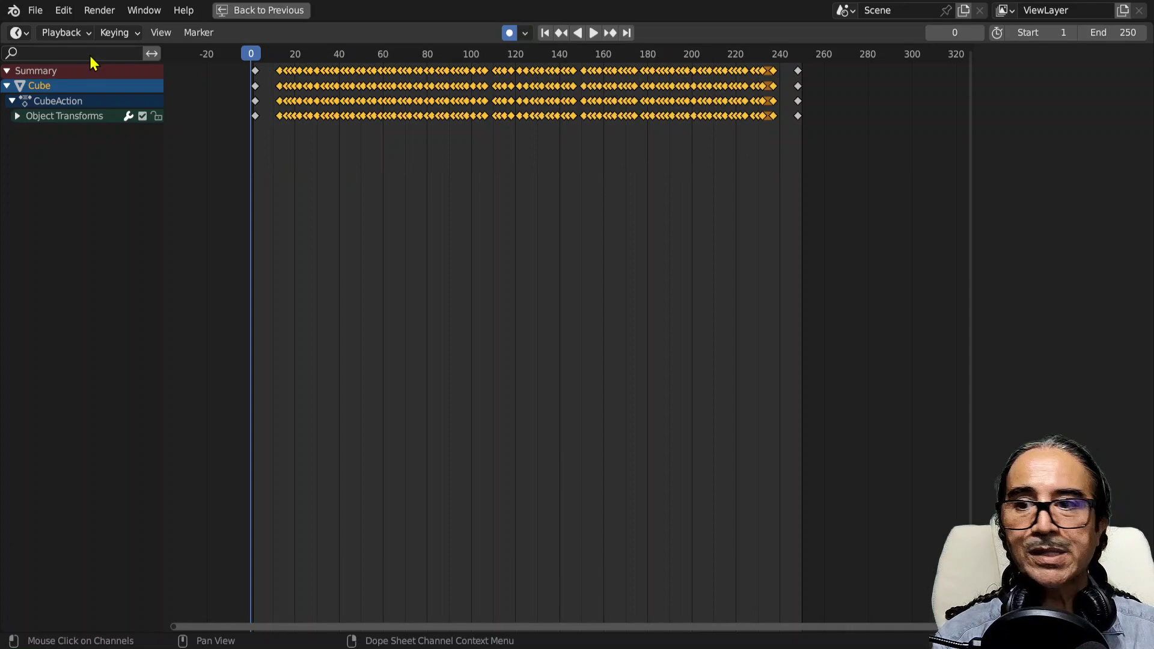
click(20, 34)
Switch the area to the Graph Editor and try Clean Keyframes.
click(210, 117)
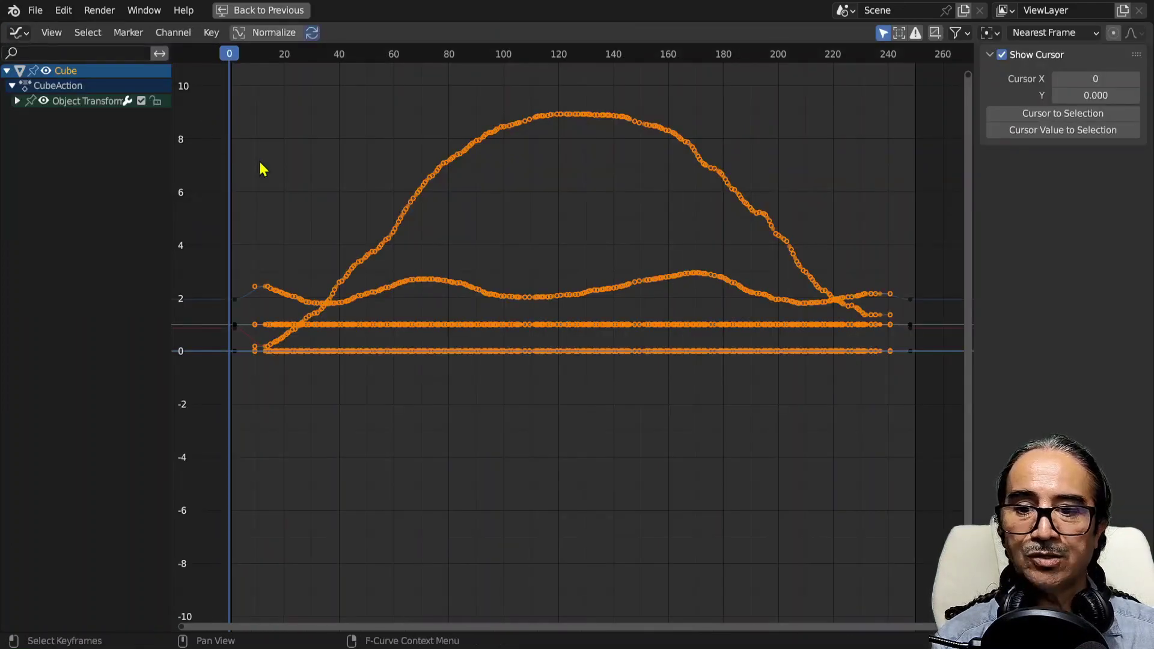
click(212, 33)
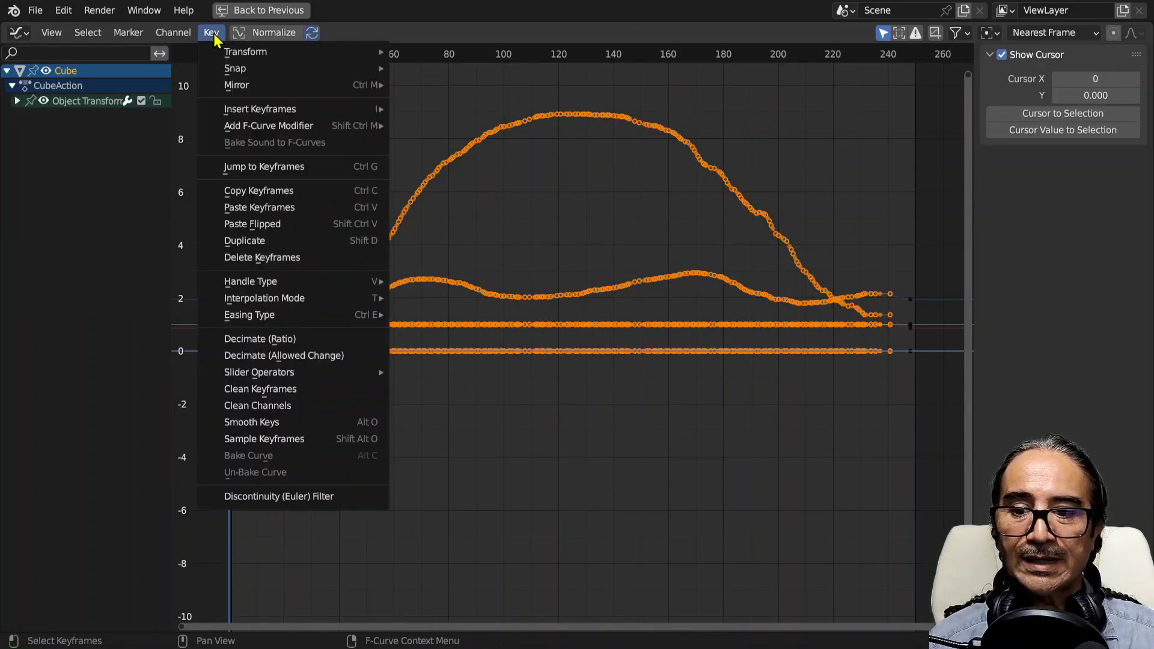
click(284, 390)
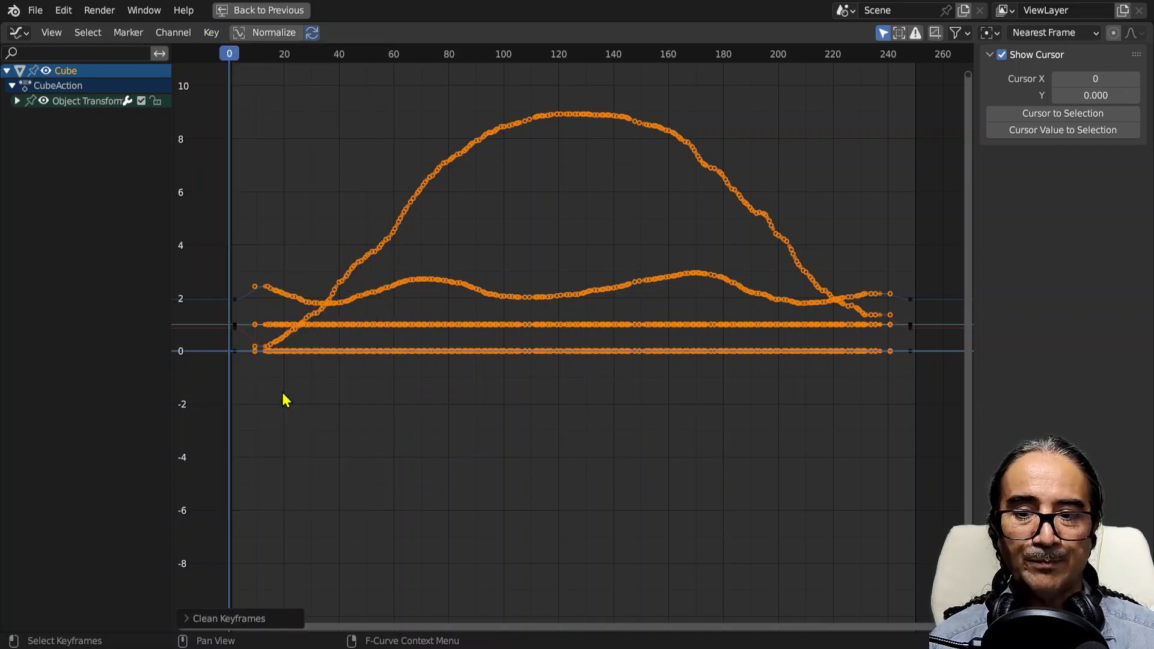
click(186, 624)
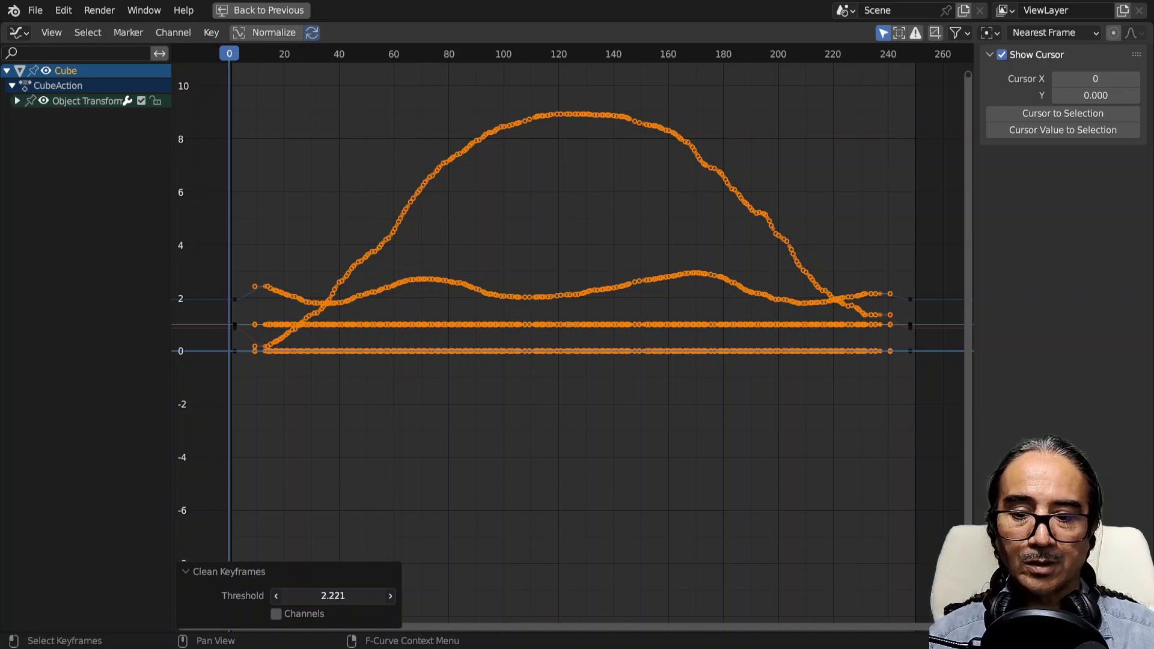
Clean all curves with a lowered threshold, leaving an X Location arc peaking at 8.56.
click(393, 500)
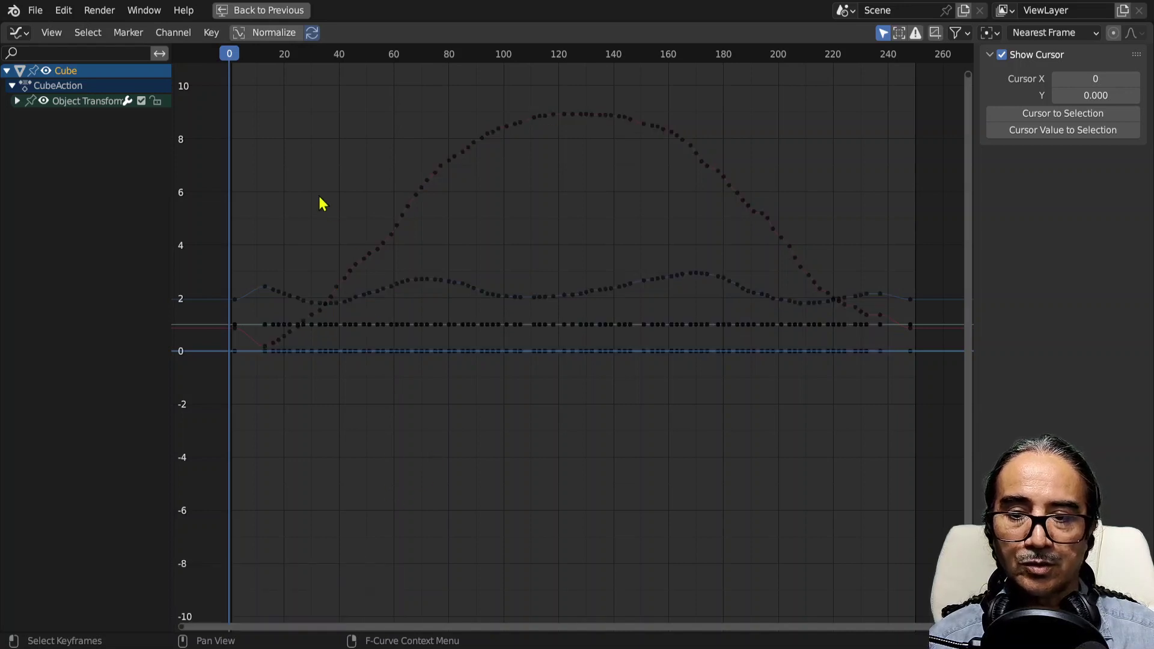
drag(255, 72, 888, 431)
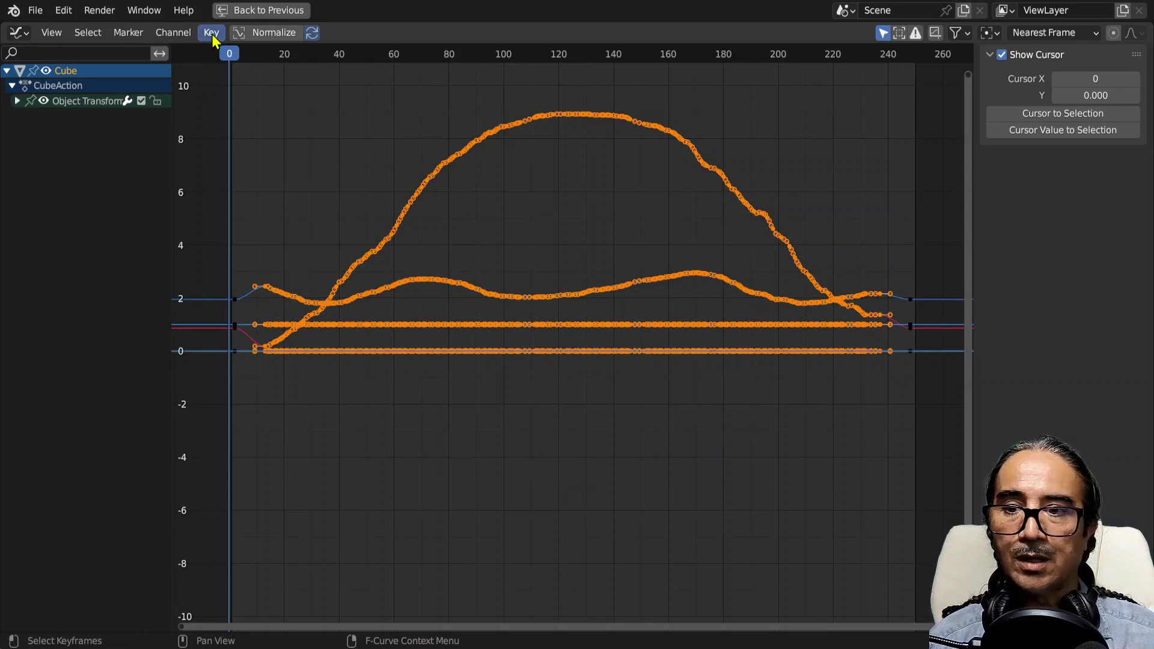
click(212, 34)
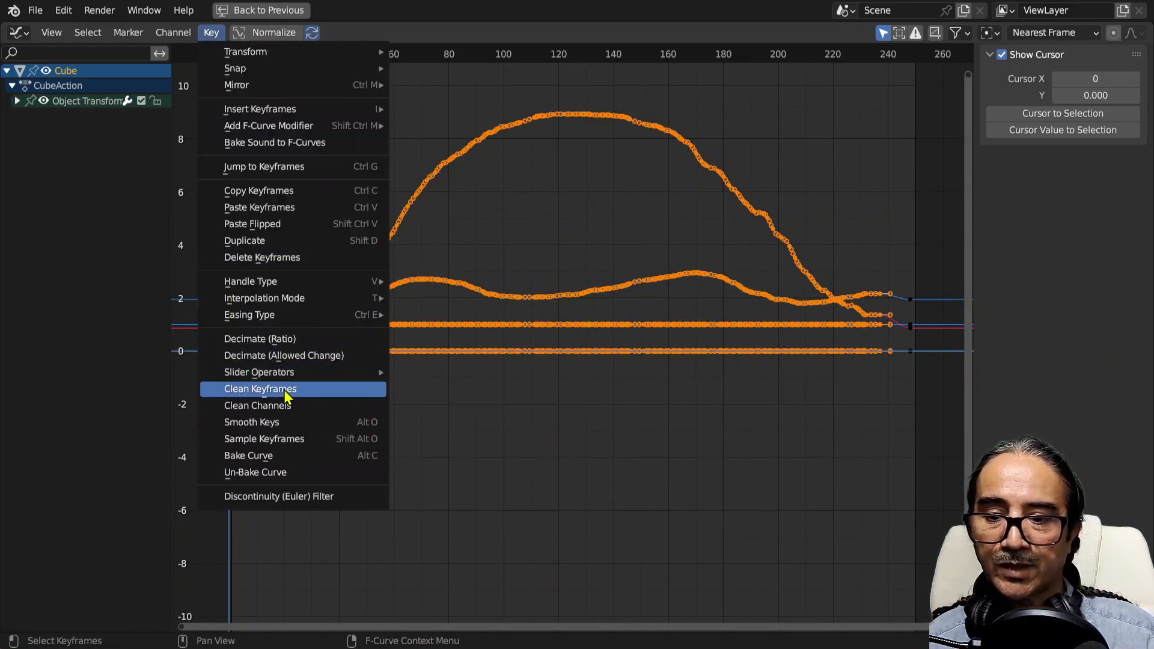
click(287, 397)
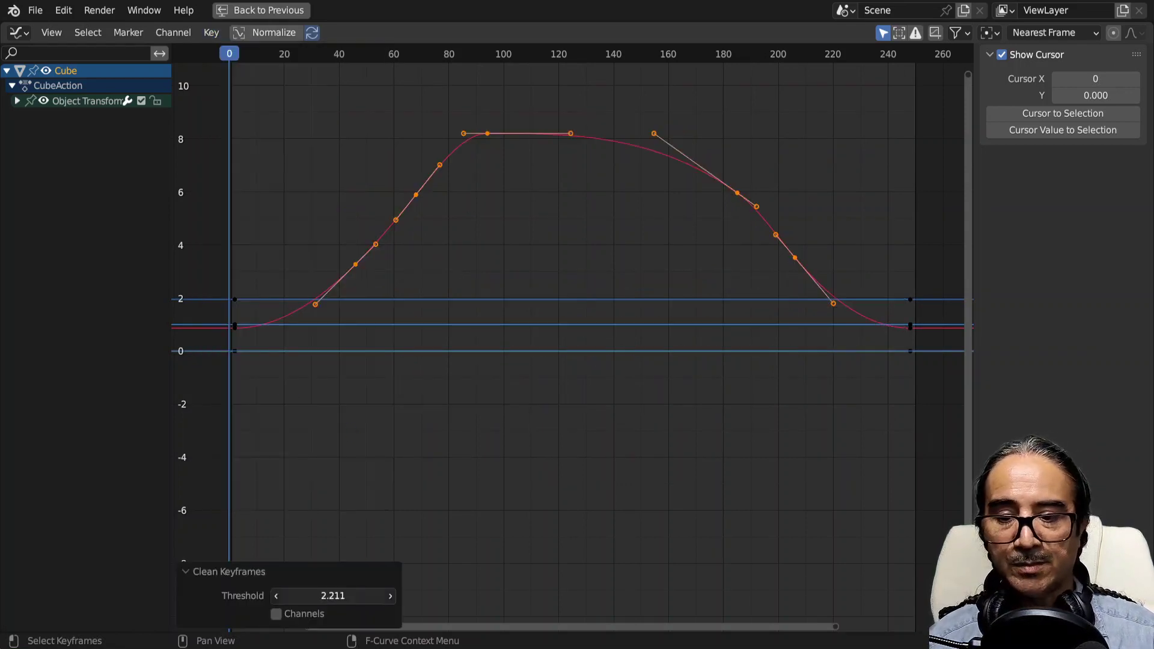
mouse_move(336, 596)
mouse_down()
mouse_move(301, 595)
mouse_move(372, 595)
mouse_up()
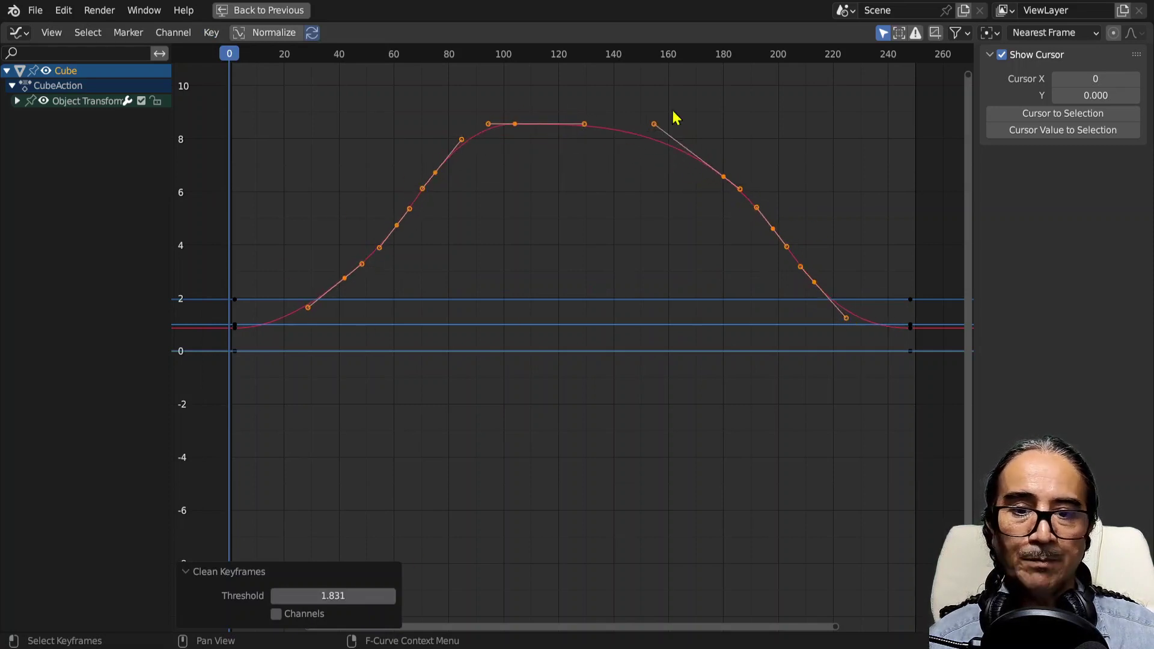
key(alt+a)
click(515, 125)
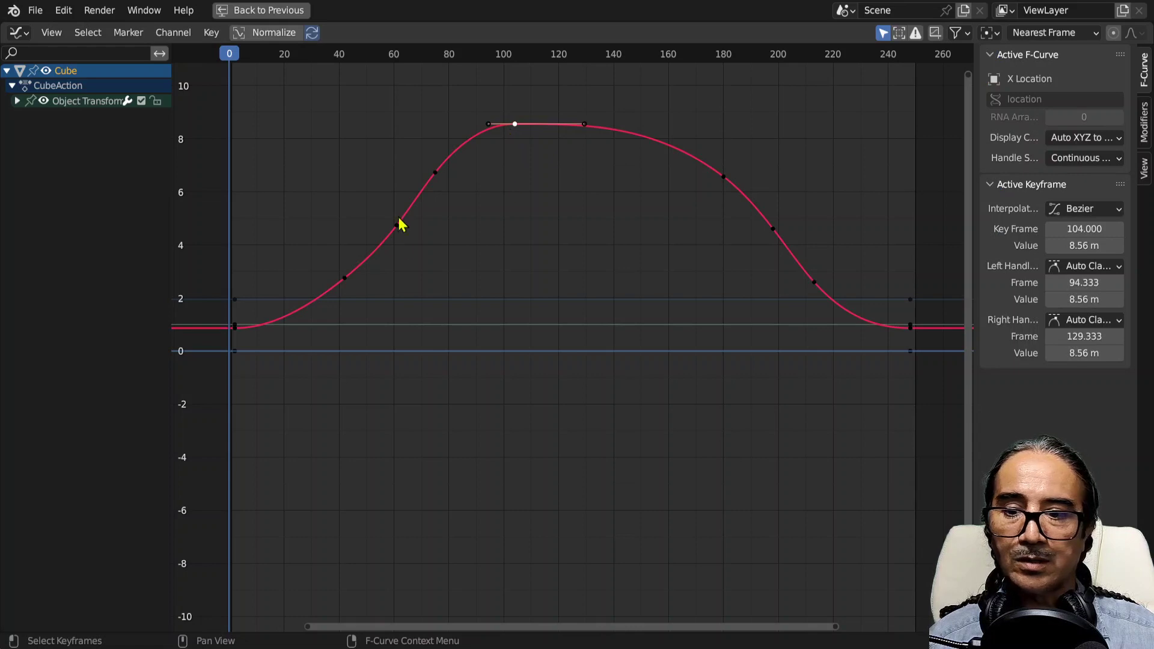
click(18, 33)
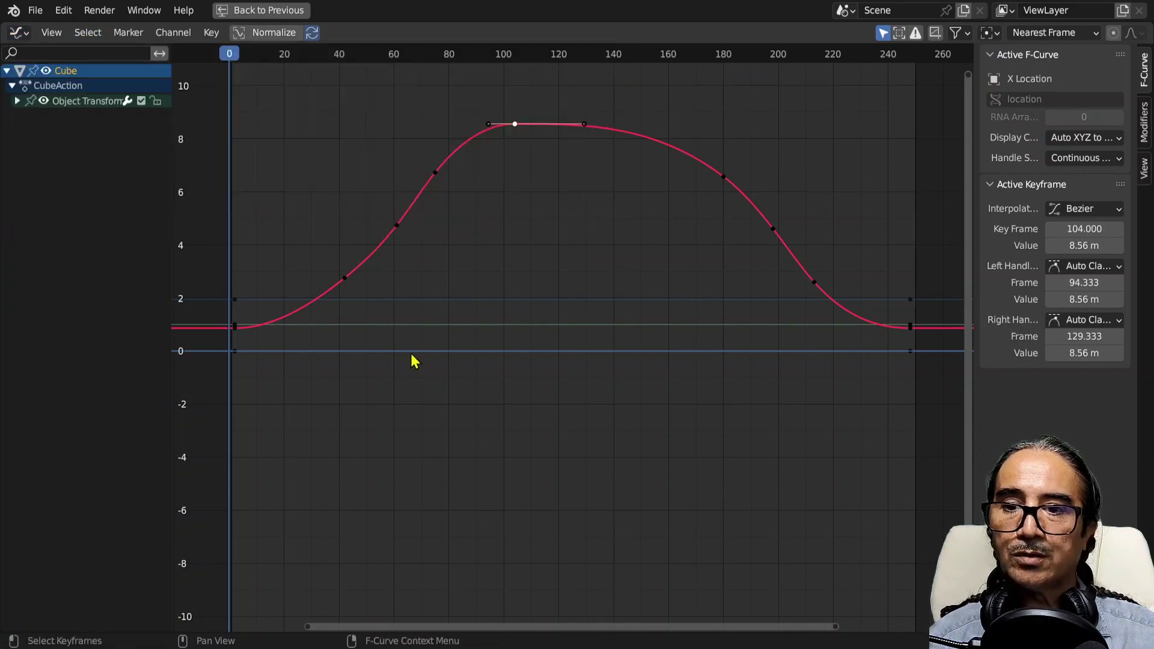
Return to the Shading workspace, play the animation, then rewind to frame 0.
click(273, 13)
key(space)
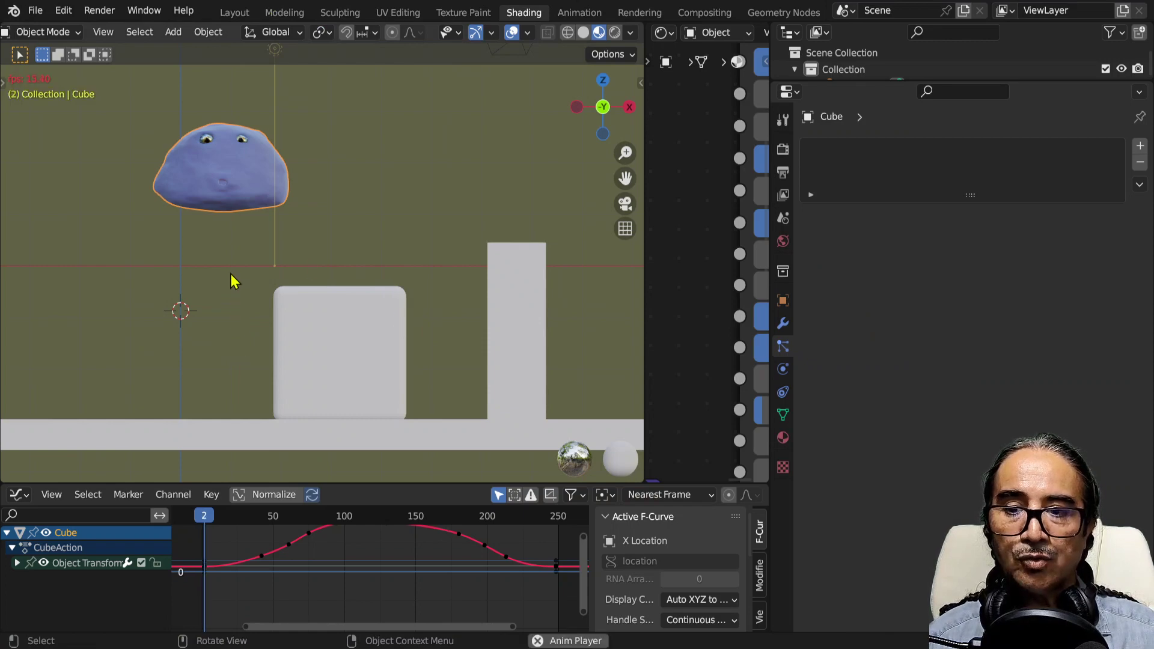
key(Home)
scroll(329, 610, down, 2)
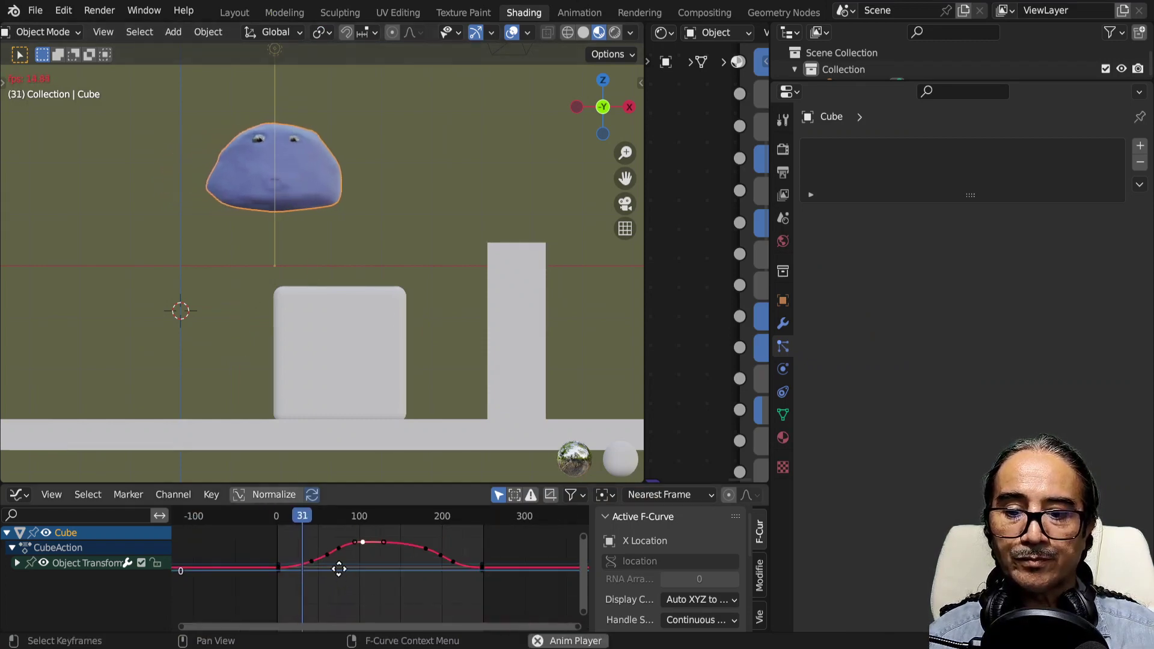
scroll(334, 585, down, 1)
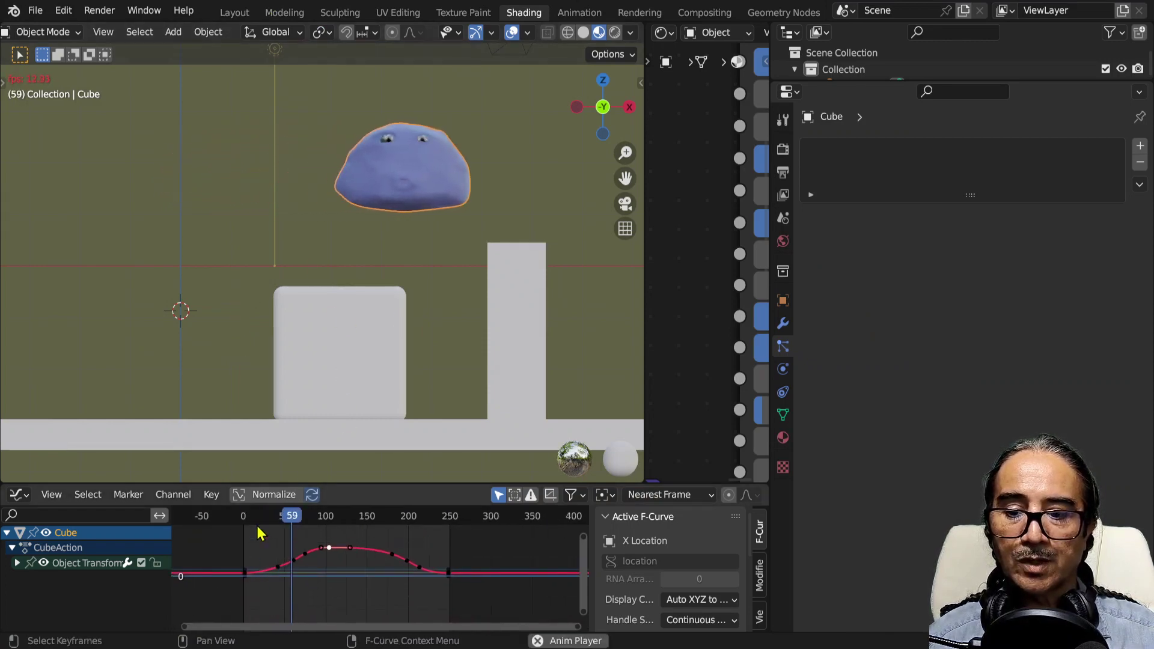
key(space)
drag(263, 518, 243, 516)
Expand Object Transforms and select the Euler Rotation and Scale channels.
click(17, 563)
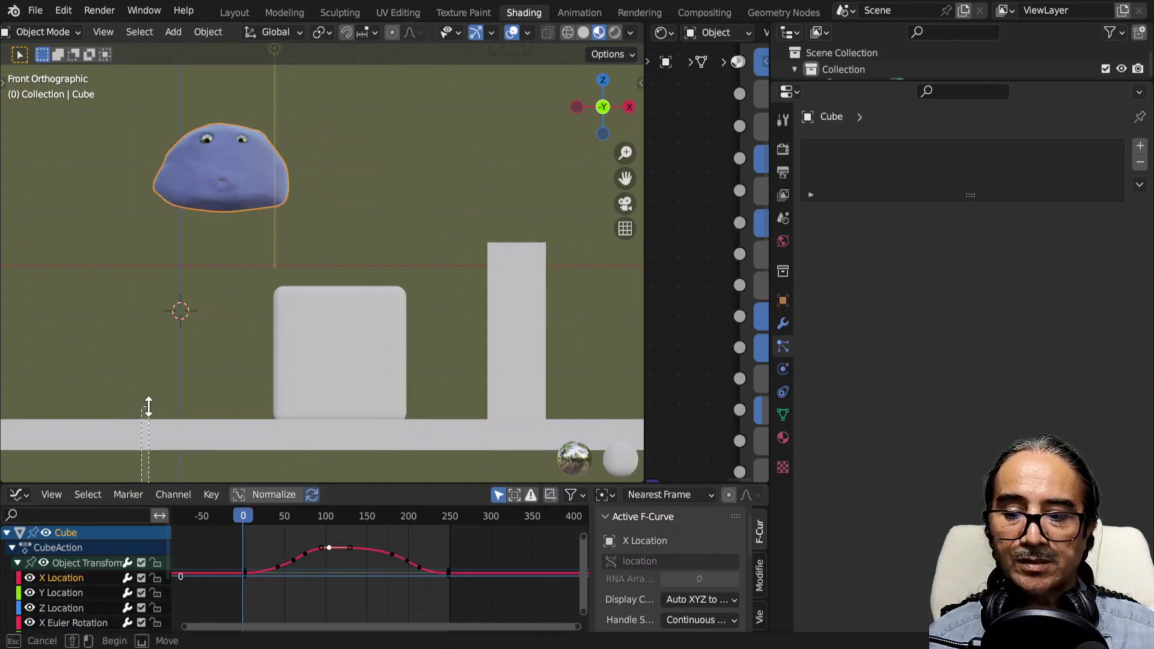
click(149, 429)
click(158, 494)
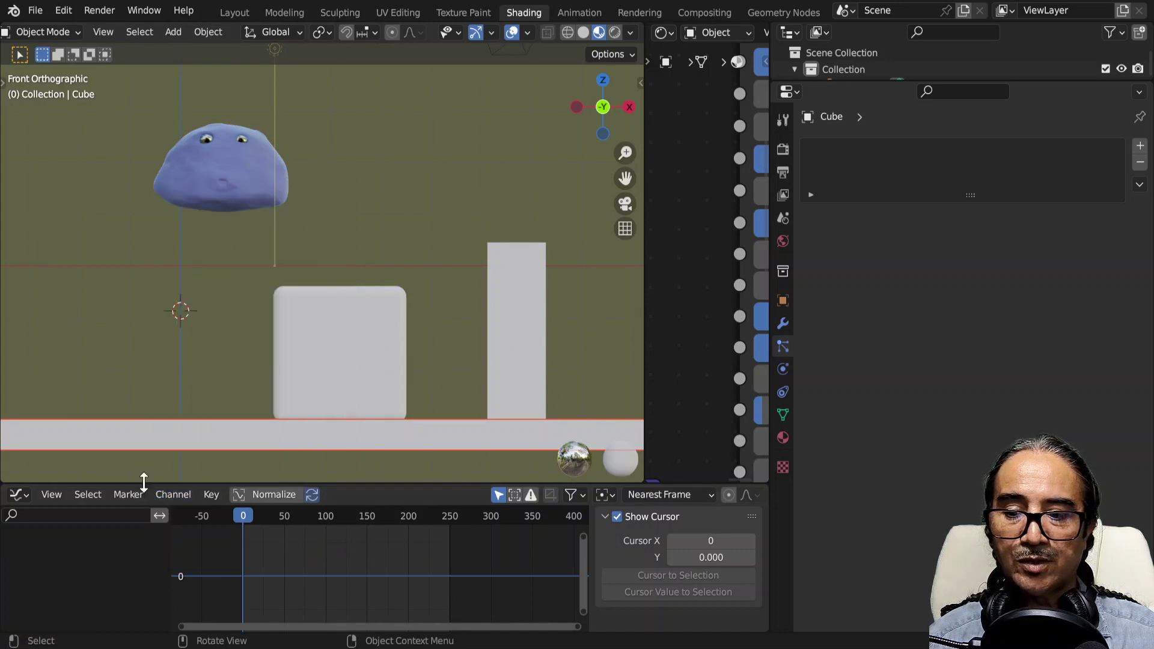
drag(146, 481, 150, 382)
click(255, 129)
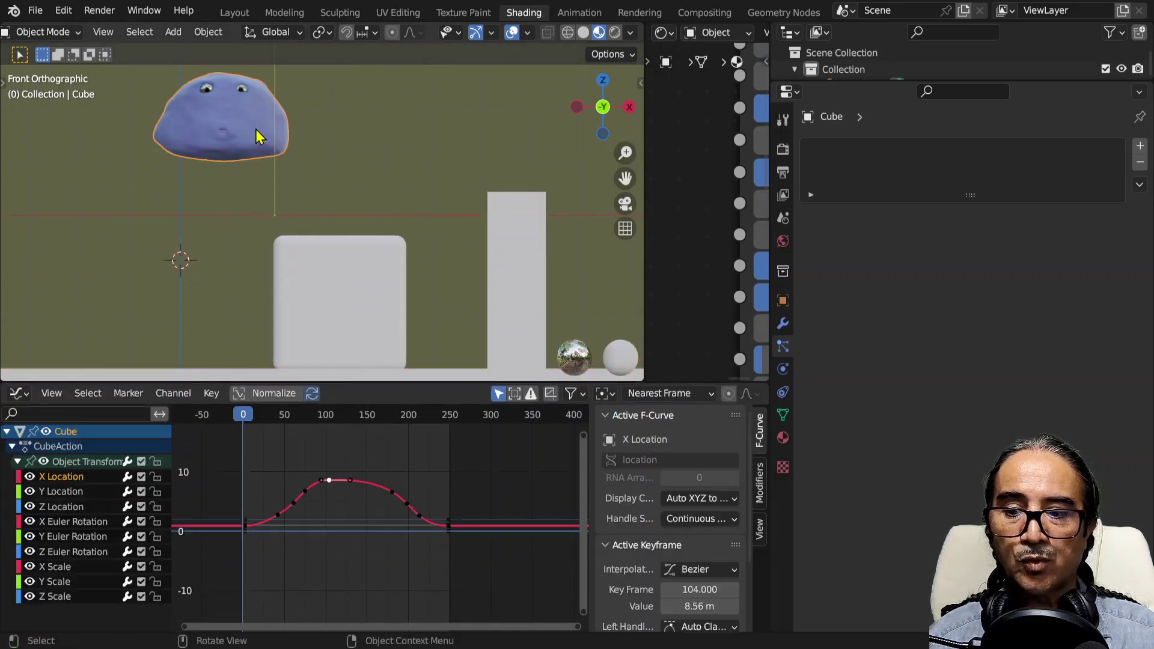
click(72, 522)
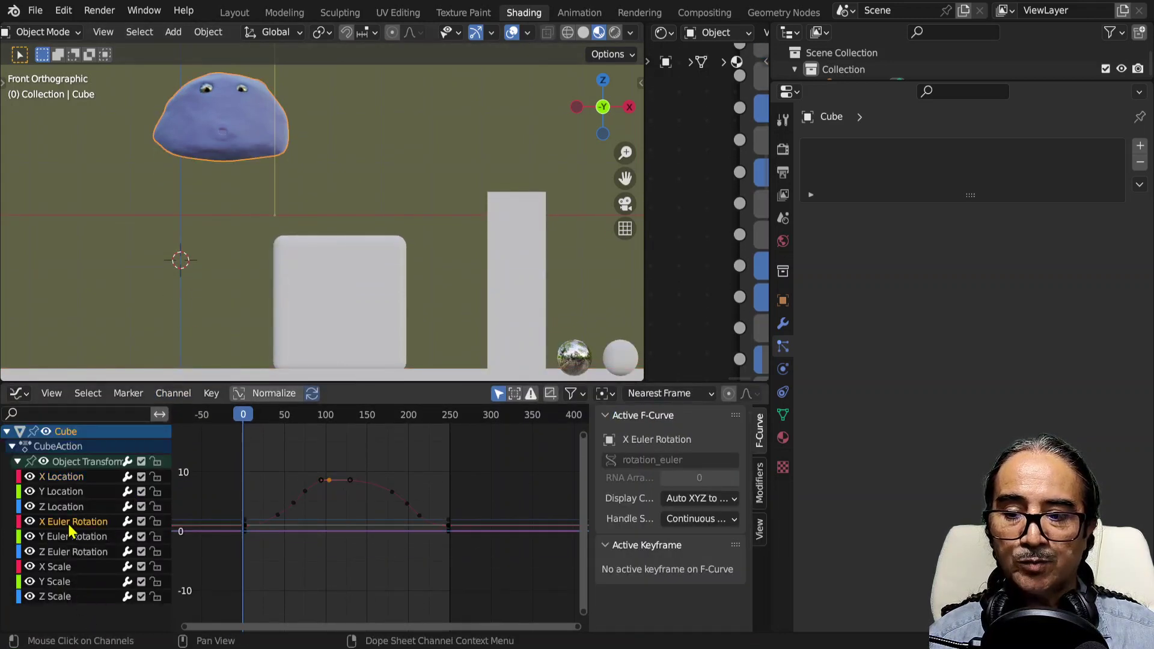
click(55, 568)
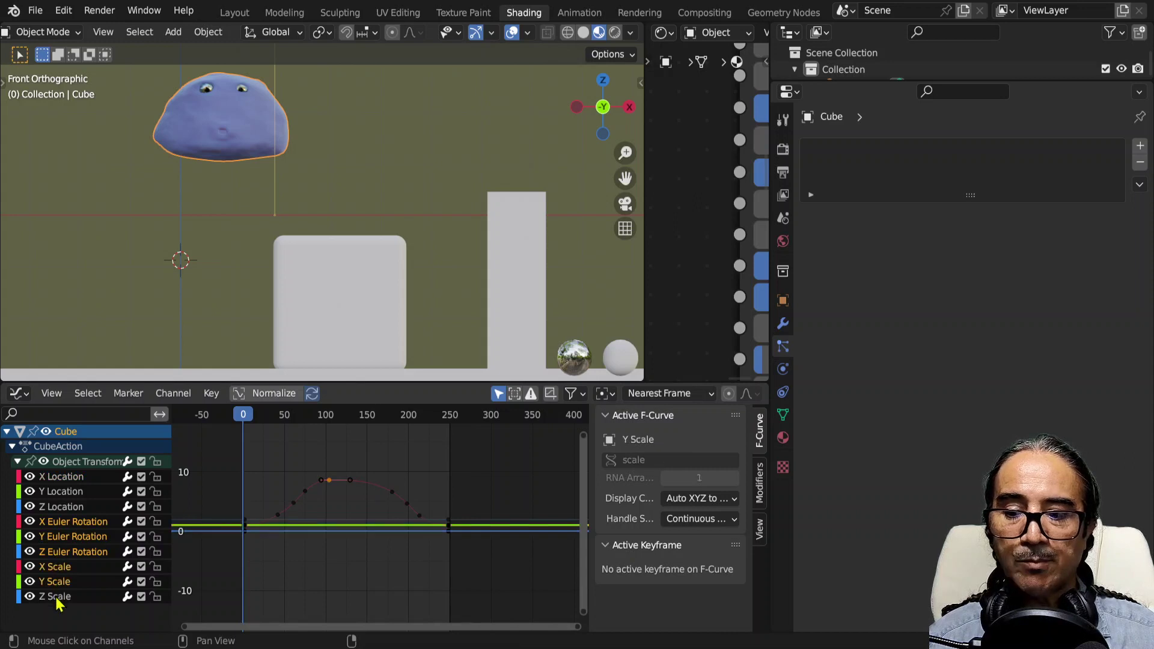
click(57, 597)
Delete the rotation and scale channels and key a slight starting rotation for the blob.
key(x)
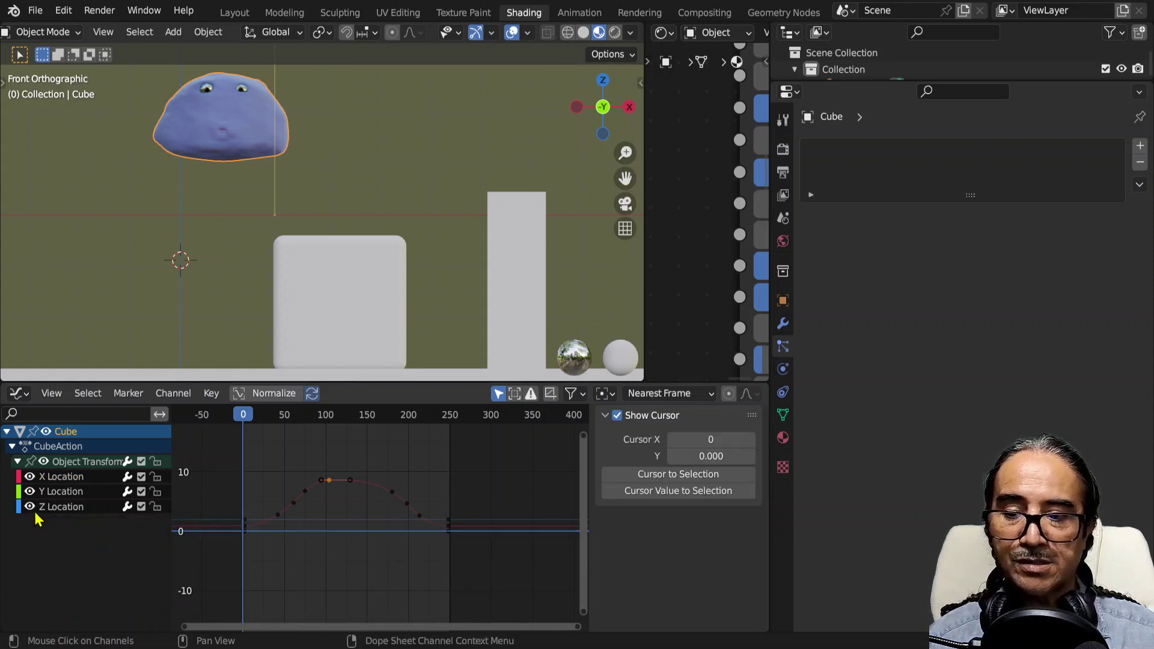
drag(242, 419, 232, 427)
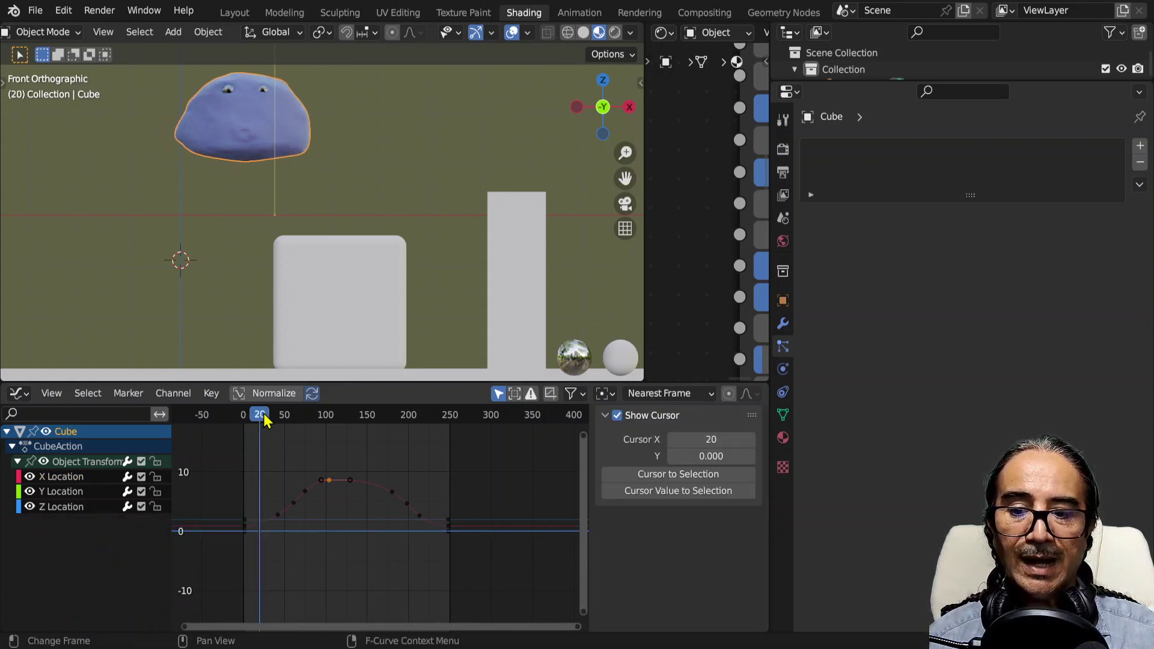
key(r)
click(274, 230)
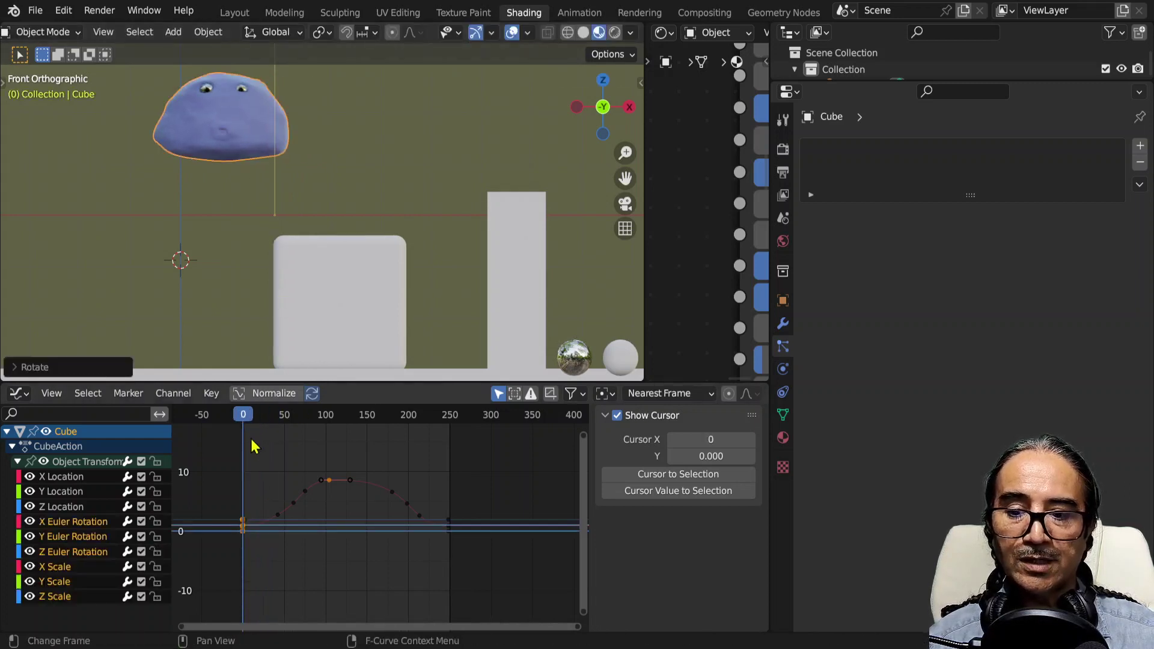
Key tilting rotations of the blob at frames 57 and 96.
click(249, 417)
drag(248, 419, 291, 418)
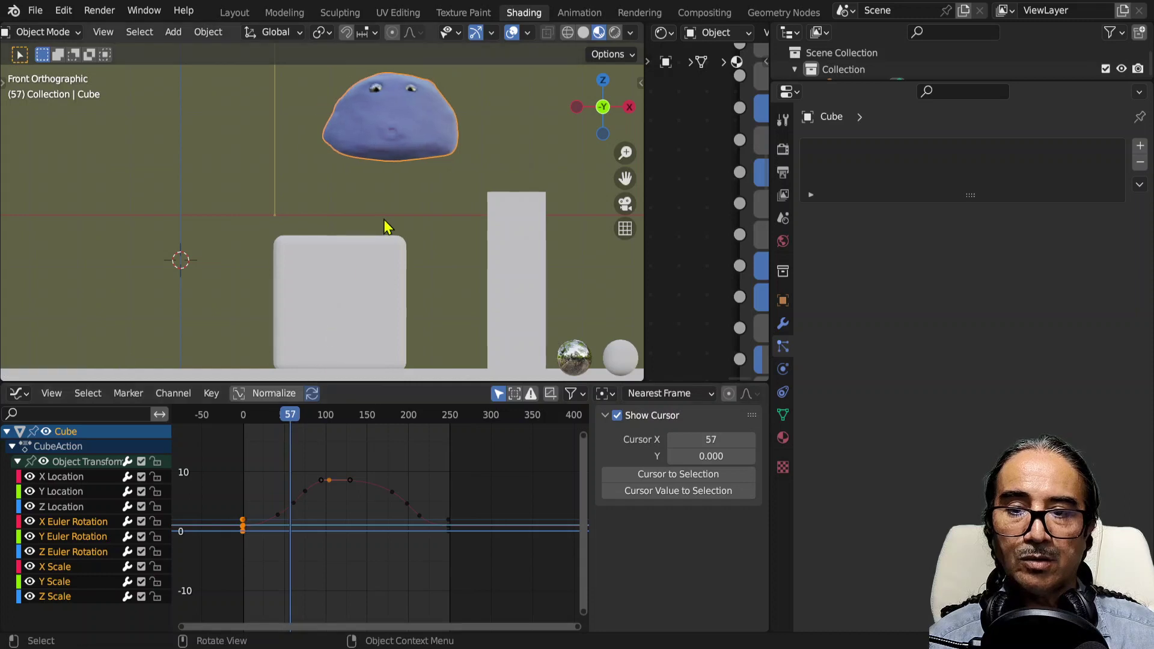
key(r)
click(497, 236)
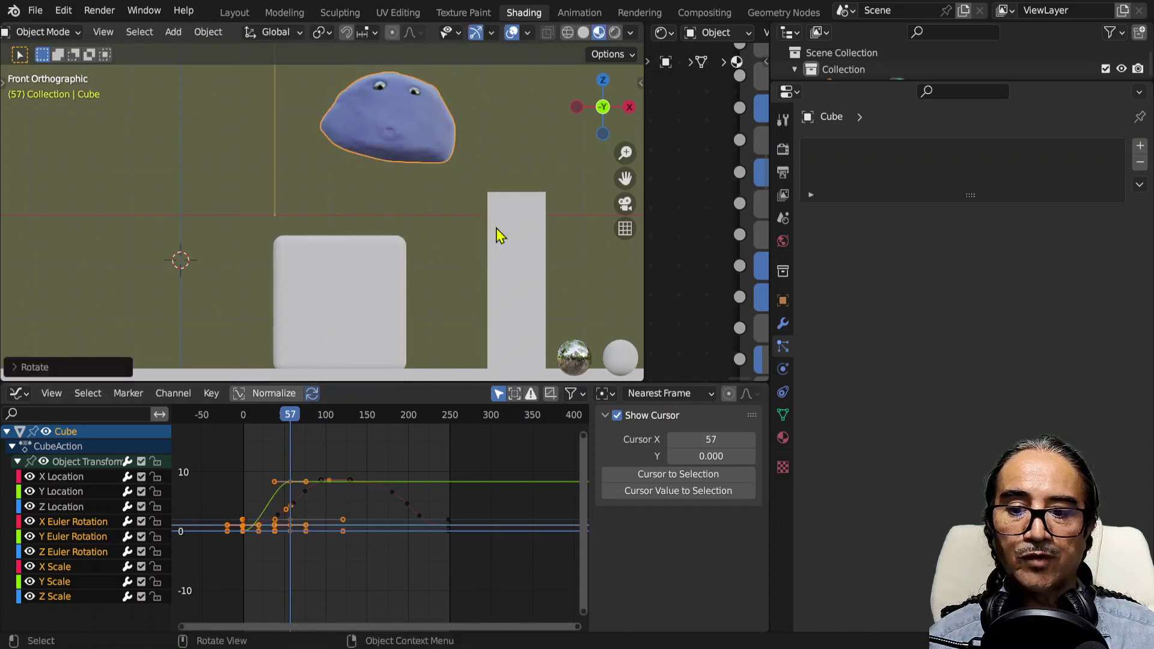
drag(242, 420, 391, 419)
key(r)
click(591, 258)
Tumble the blob twice with trackball rotation at frame 177 and preview the curves.
key(r)
key(r)
click(564, 220)
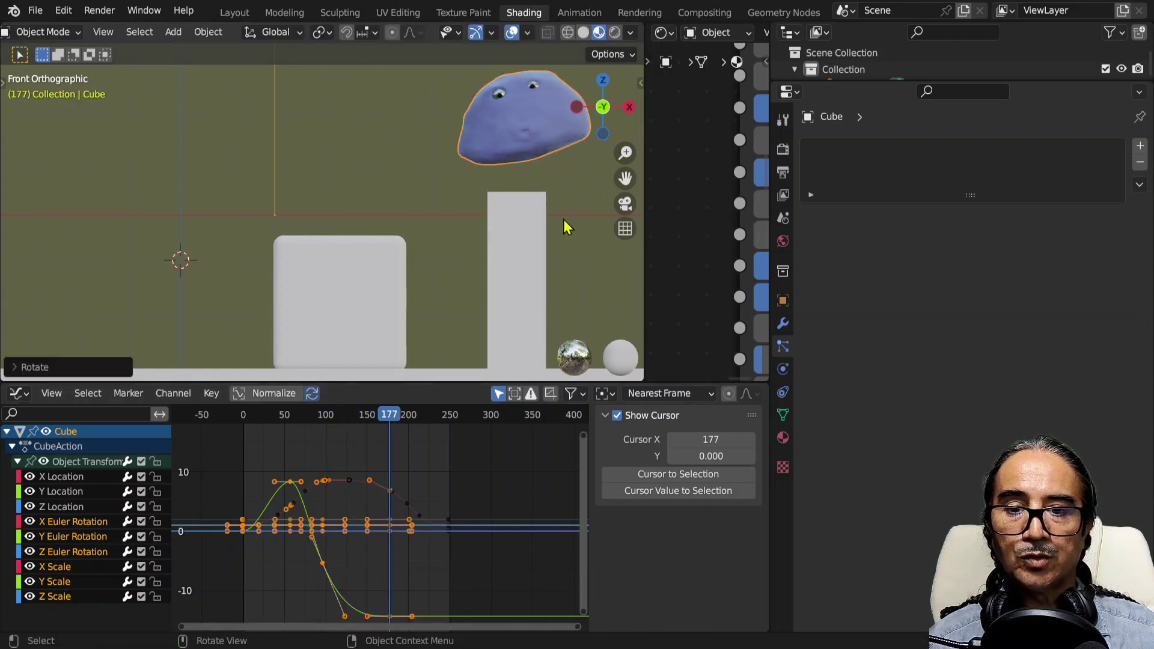
key(r)
key(r)
click(504, 419)
drag(324, 417, 430, 419)
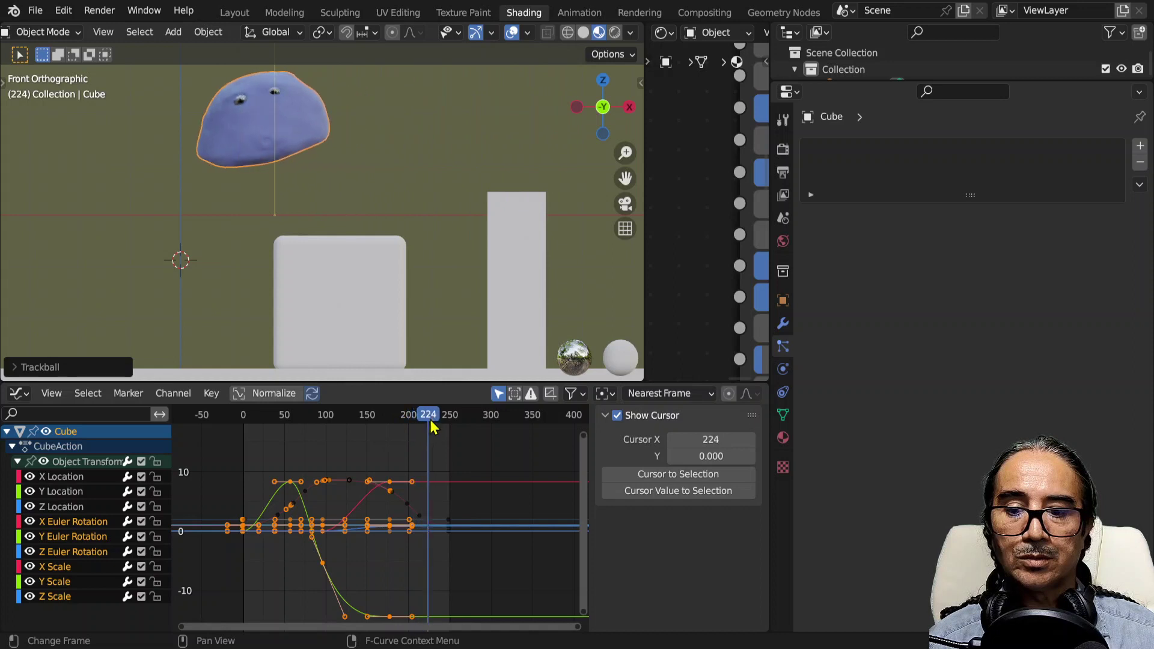
scroll(193, 553, up, 2)
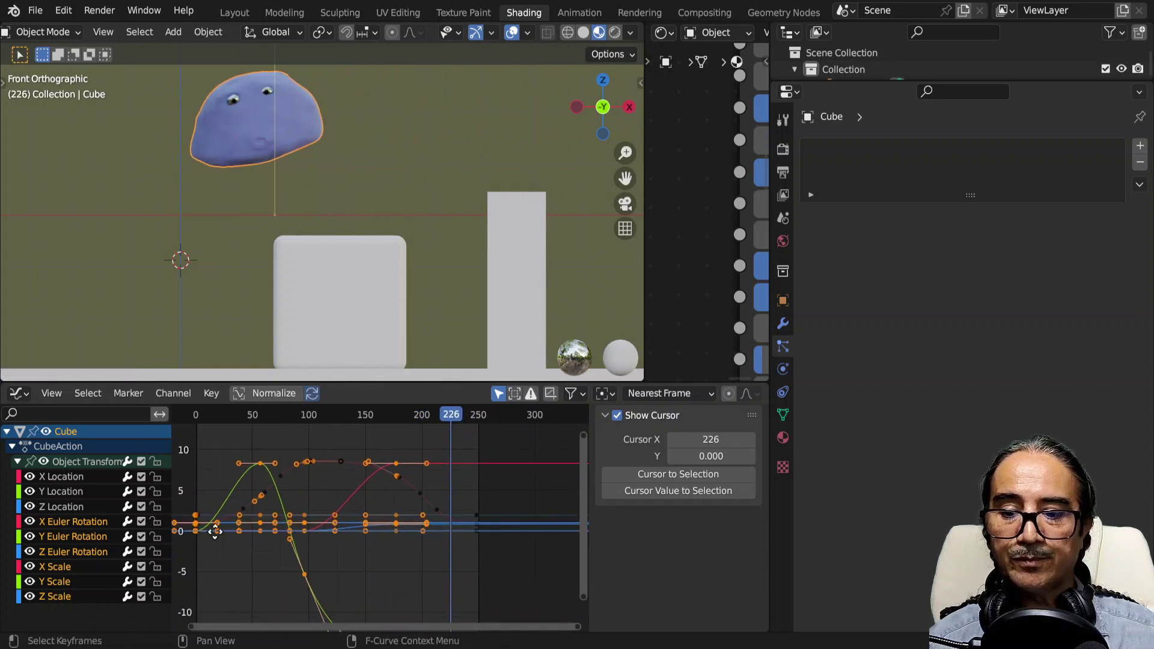
middle_drag(210, 528, 342, 507)
click(18, 393)
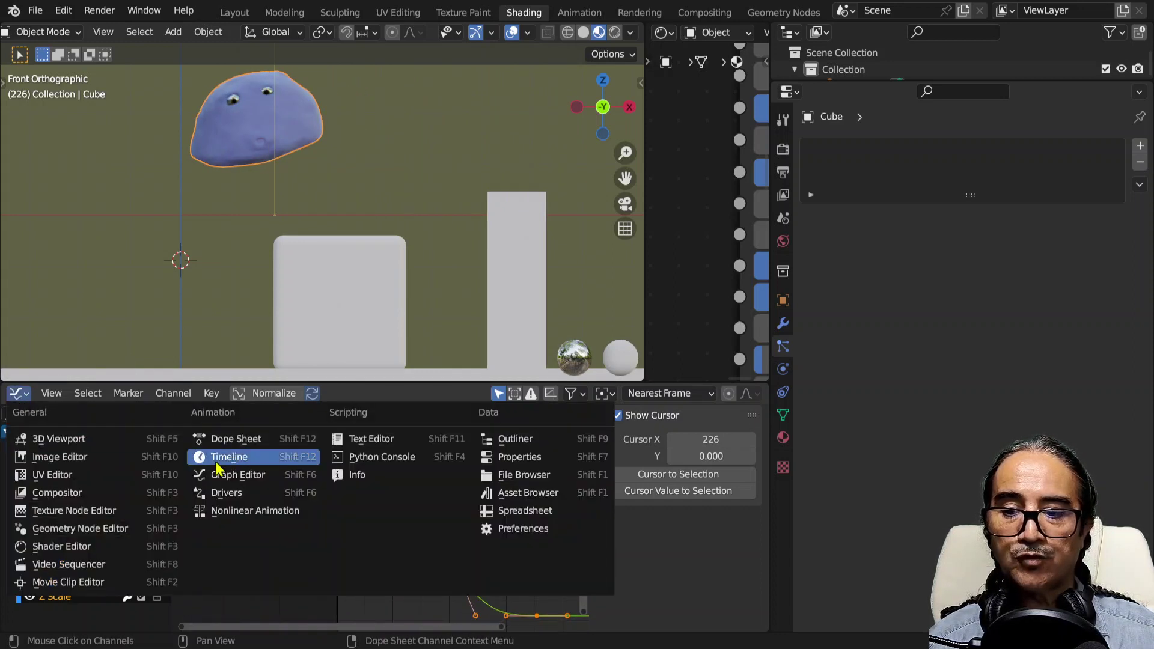
Switch the bottom area to the Timeline and play the animation from frame 0.
click(236, 458)
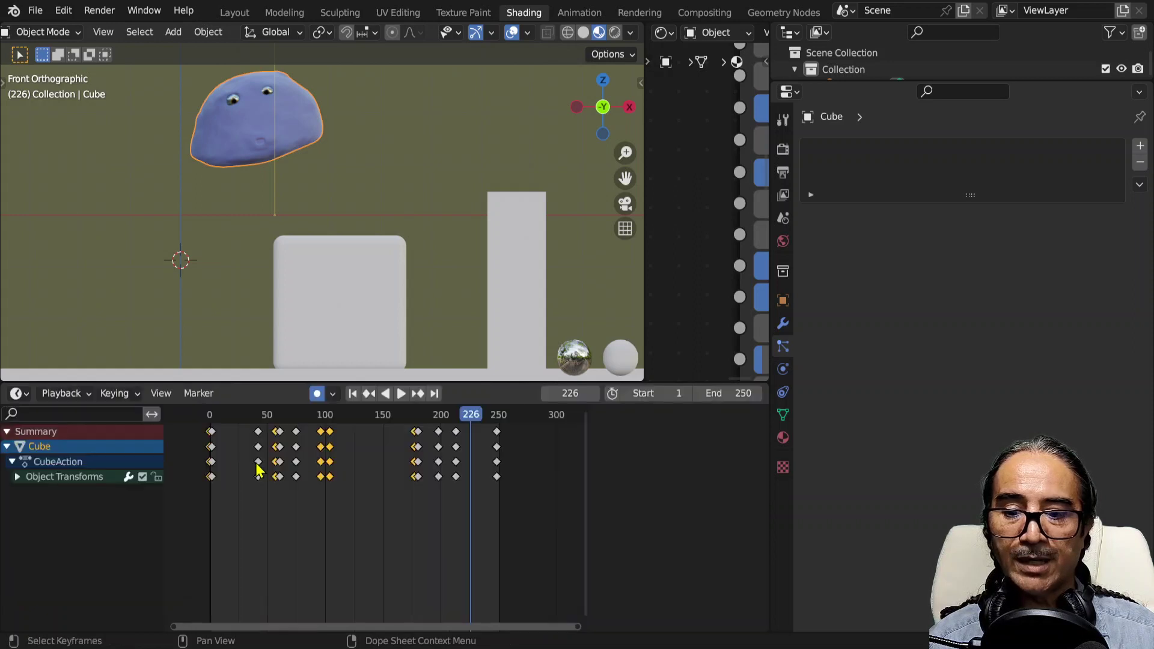
scroll(220, 451, up, 3)
middle_drag(232, 438, 361, 420)
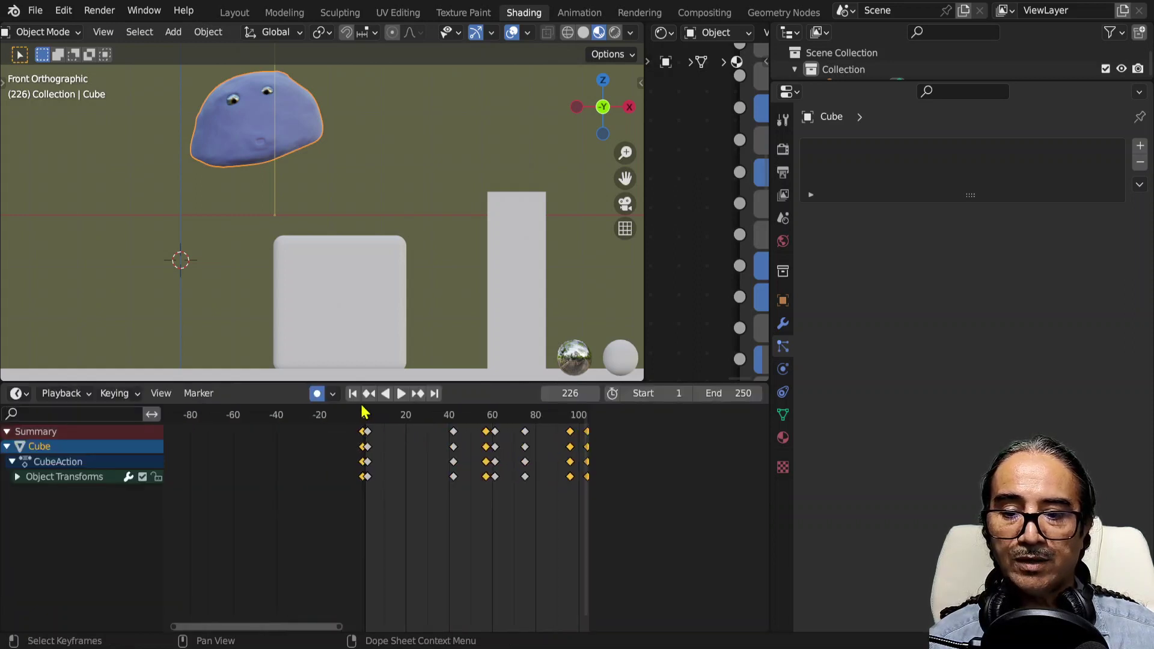
click(359, 415)
key(space)
key(space)
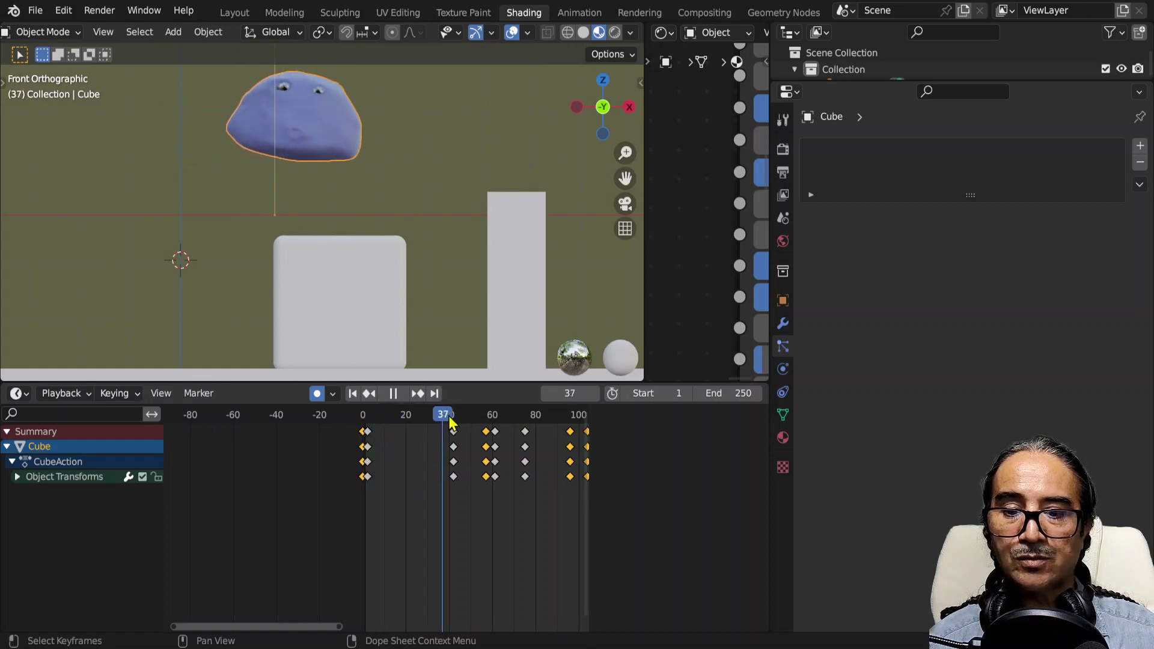
drag(457, 419, 354, 435)
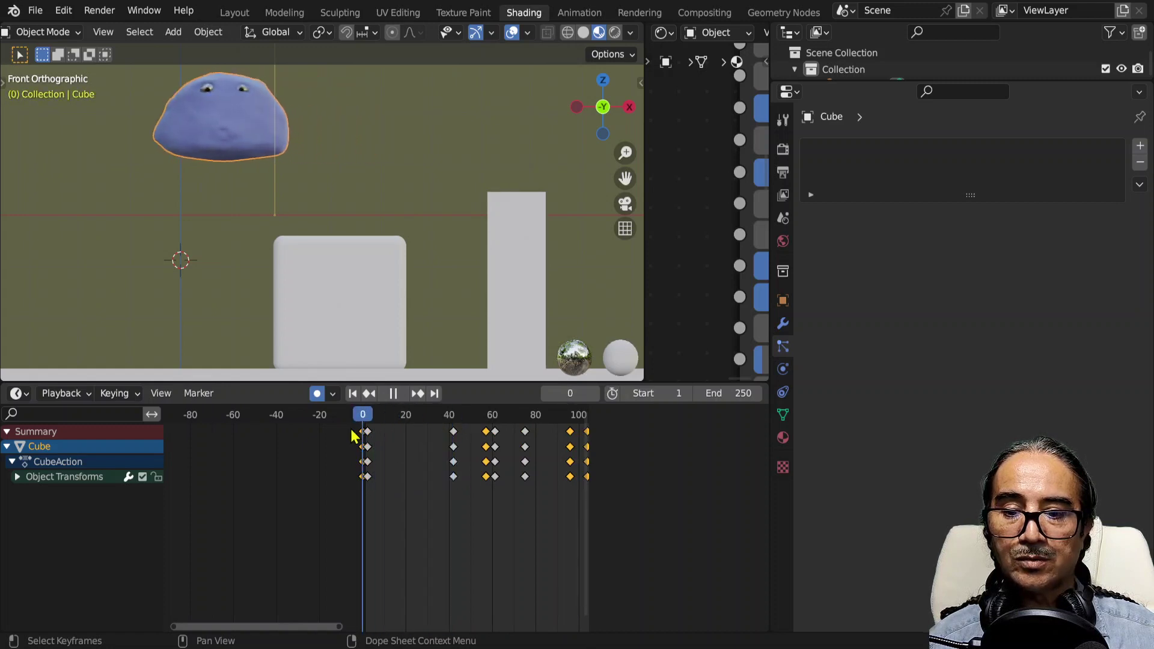
Reposition the blob's starting keyframes back at frame 0.
ctrl+scroll(354, 463, down, 5)
click(345, 481)
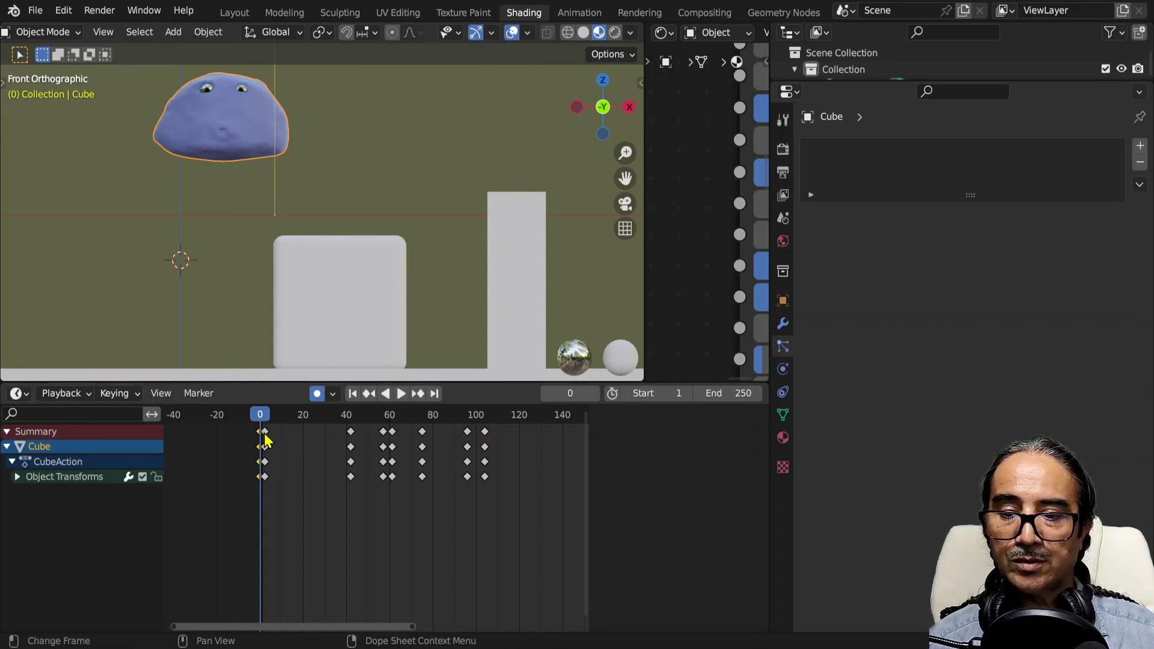
key(g)
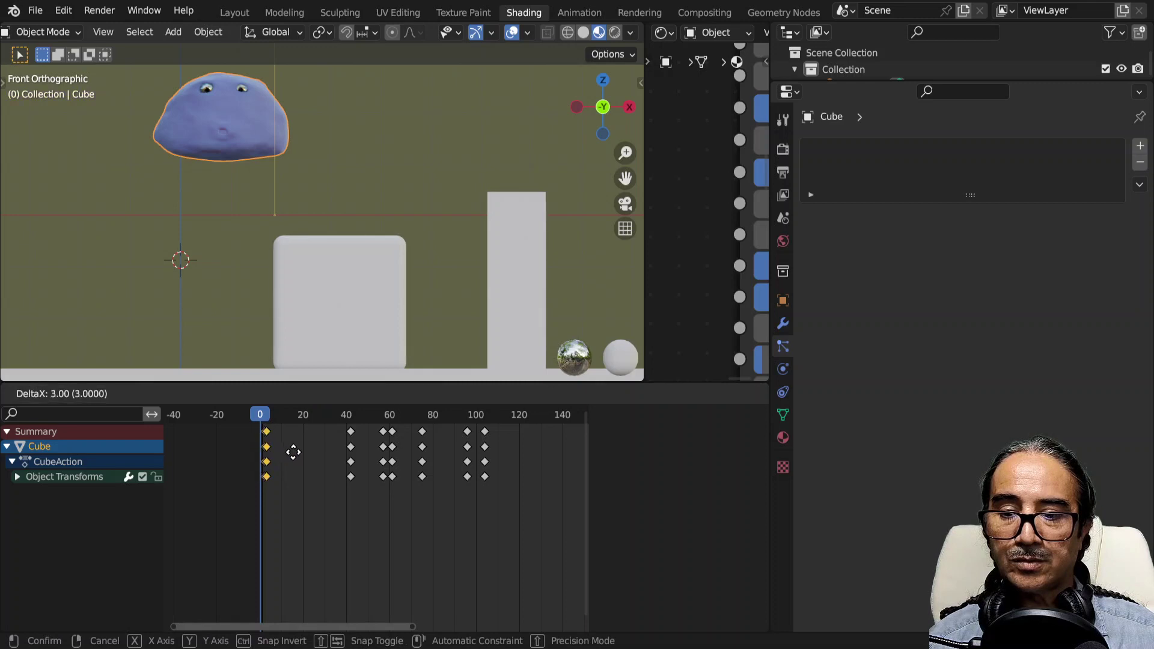
click(293, 461)
click(263, 434)
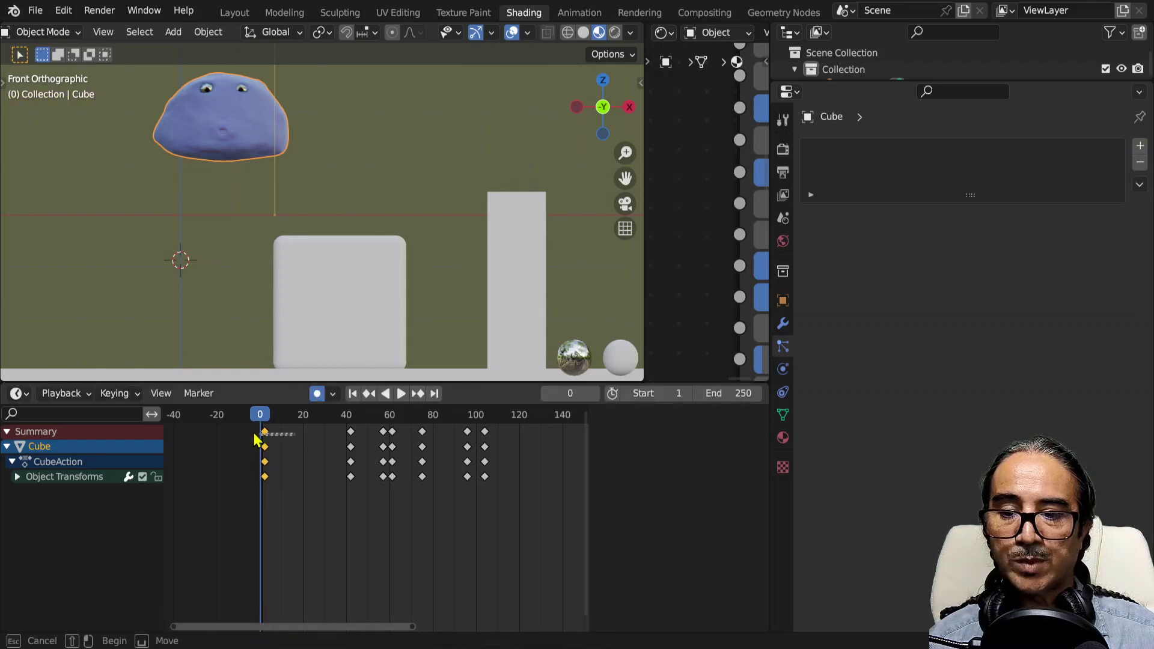
key(g)
click(286, 442)
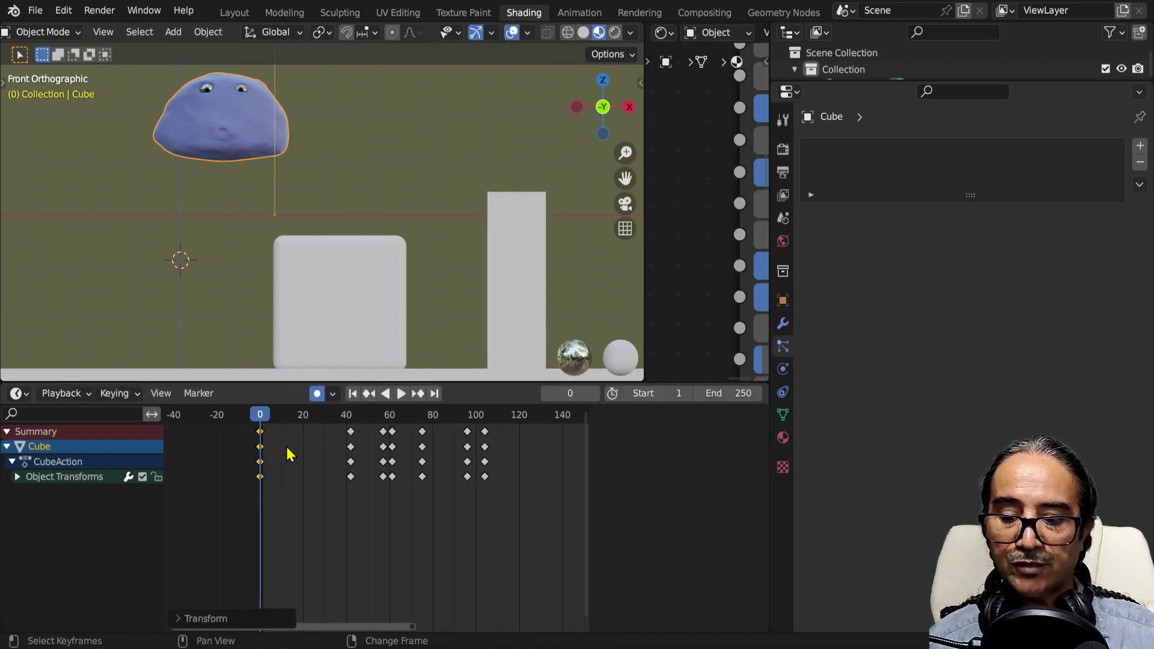
Duplicate the starting keyframes to around frame 261.
key(shift+d)
click(546, 466)
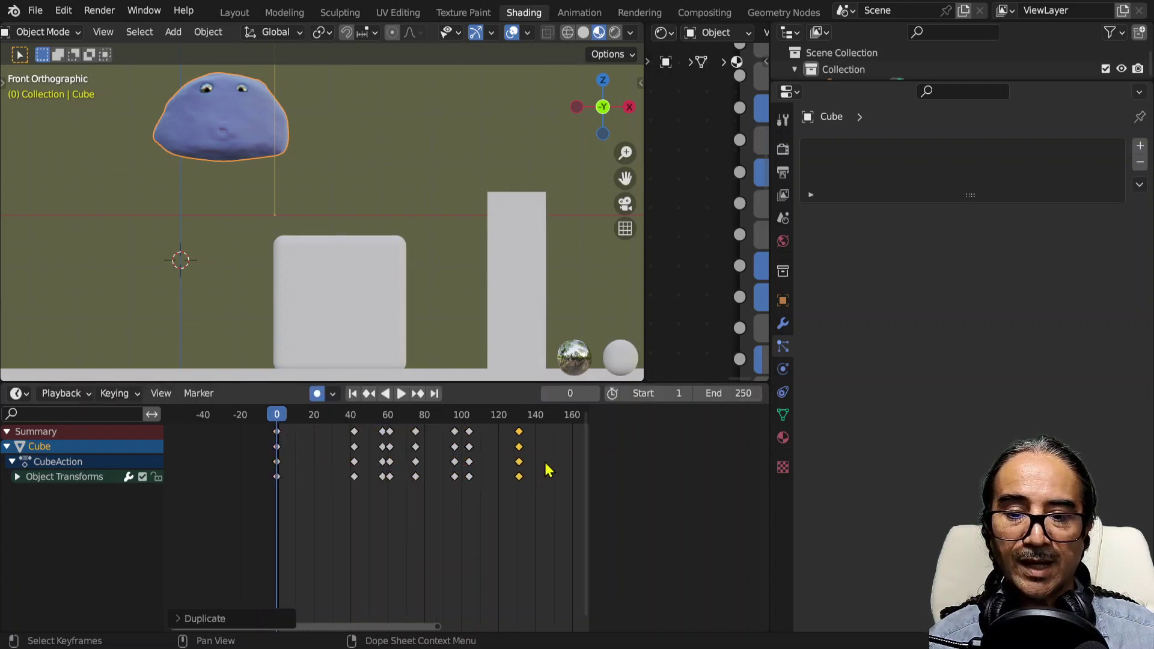
scroll(390, 498, down, 3)
key(g)
click(559, 483)
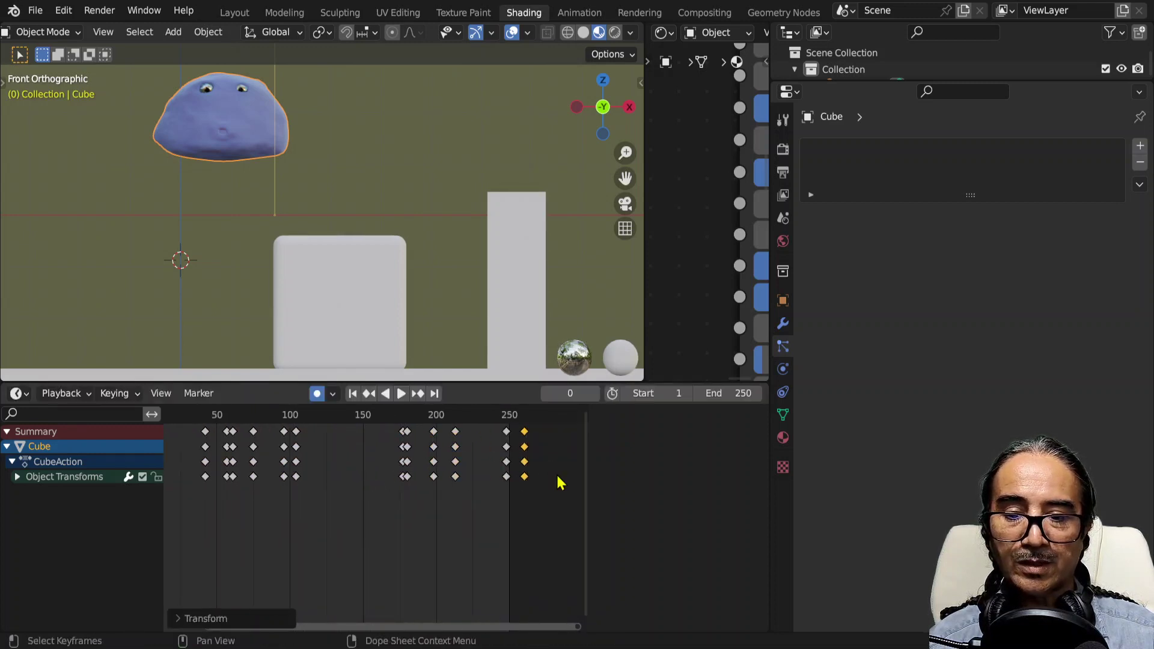
Delete the old frame-250 keys, move the copies to about frame 247, and play the loop.
click(505, 434)
key(x)
click(516, 441)
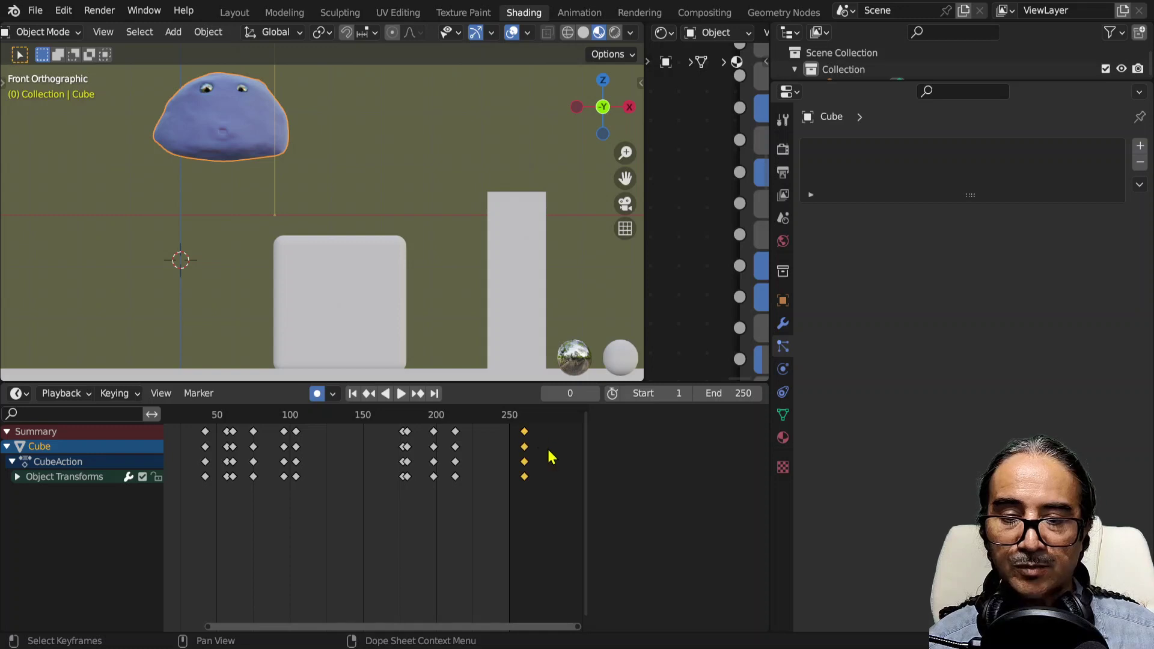
key(g)
click(527, 447)
key(space)
drag(396, 420, 475, 423)
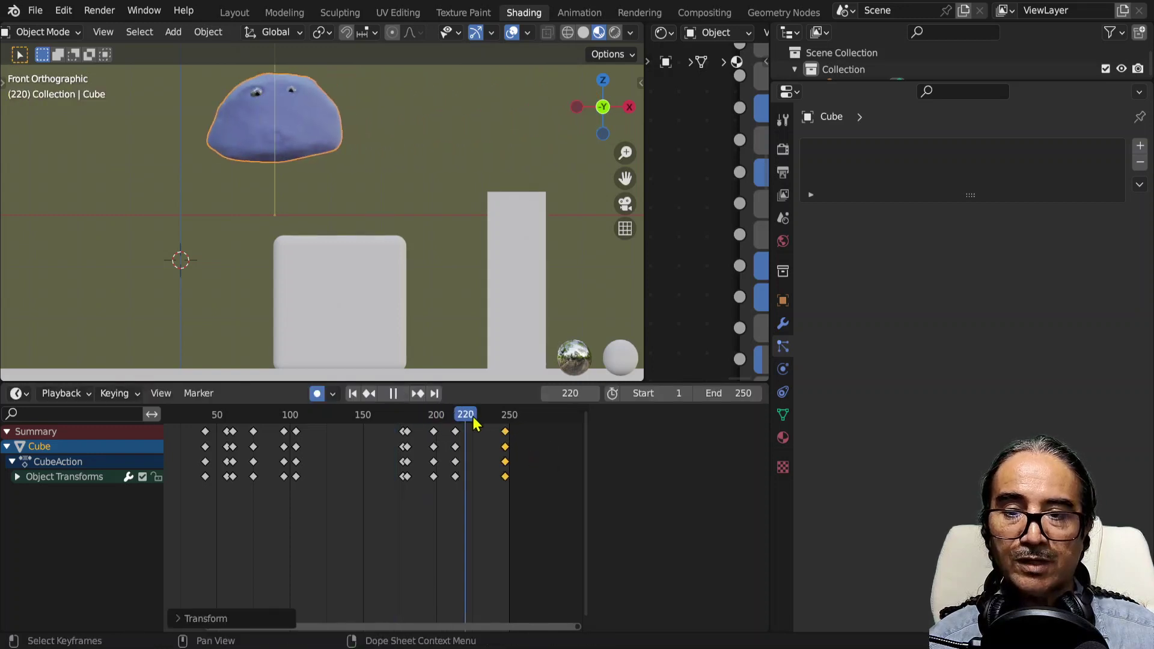
key(Escape)
scroll(412, 498, down, 3)
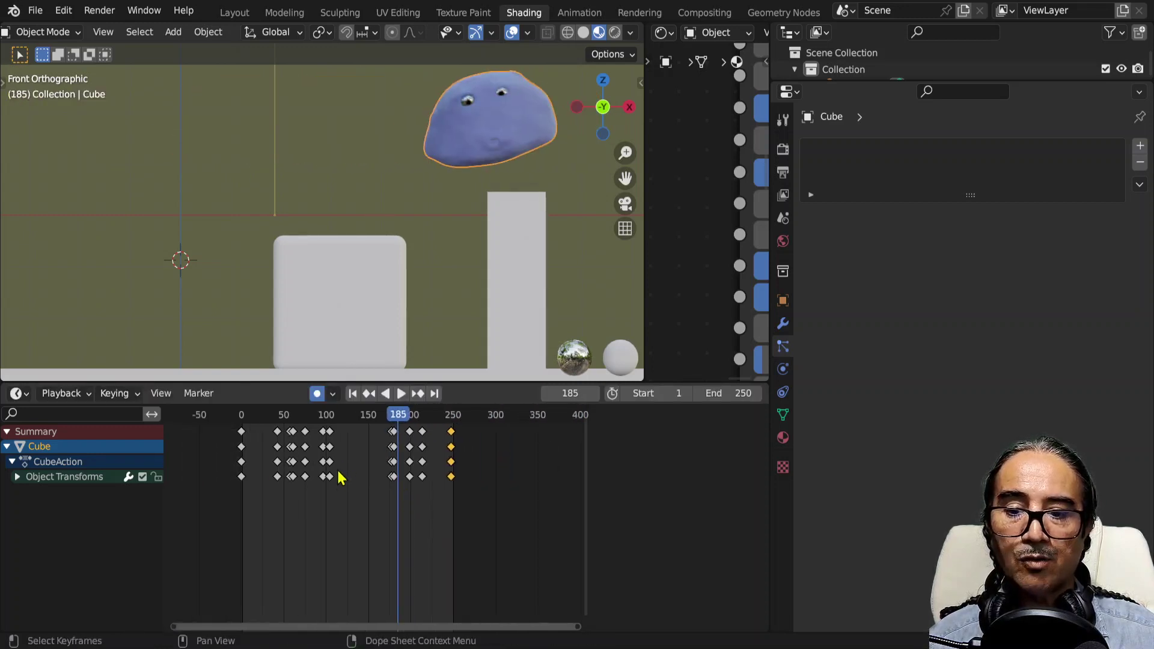
Preview the animation in solid shading and stop playback at frame 111.
key(space)
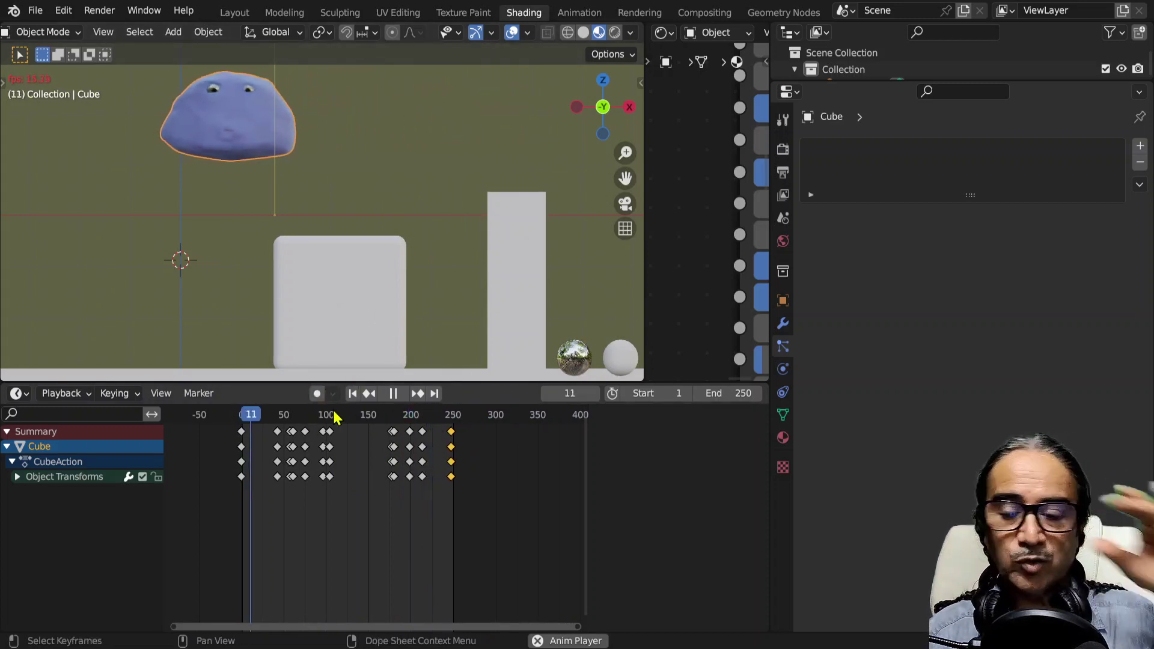
mouse_move(348, 173)
middle_down()
mouse_move(368, 230)
mouse_move(425, 258)
mouse_move(353, 218)
middle_up()
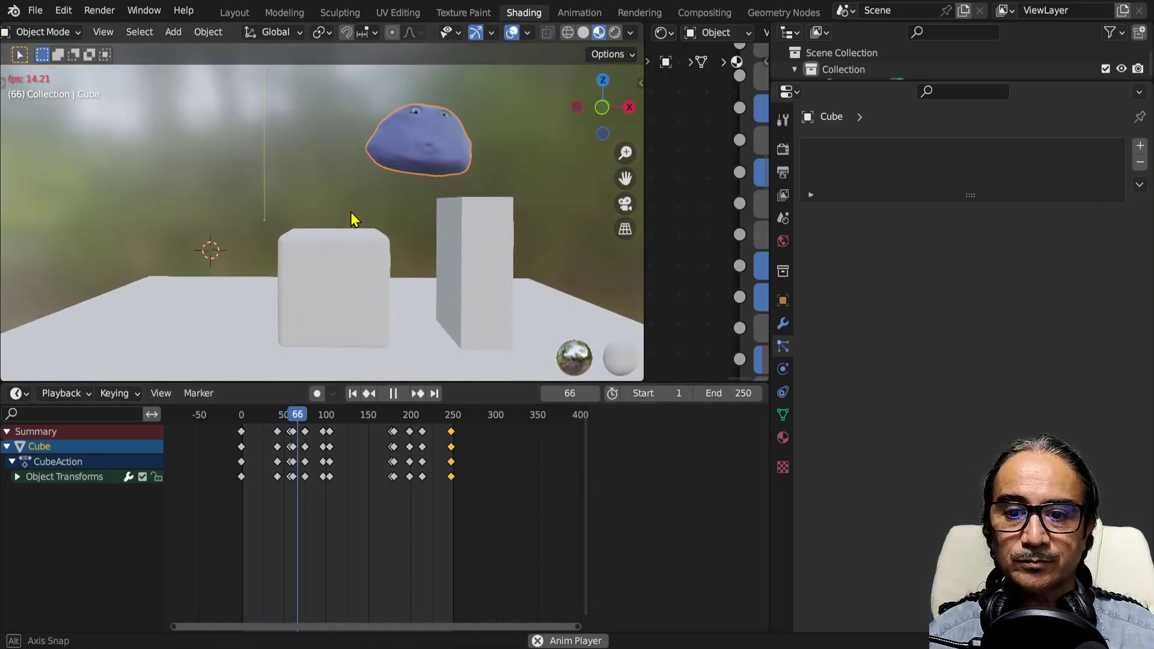
click(583, 32)
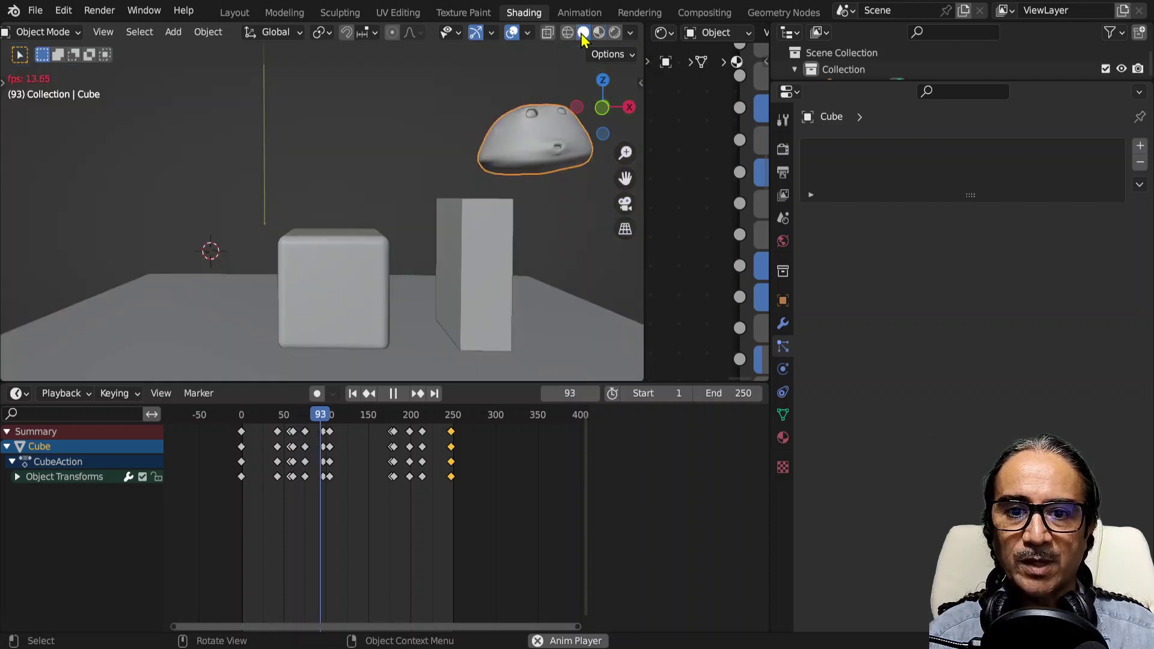
key(space)
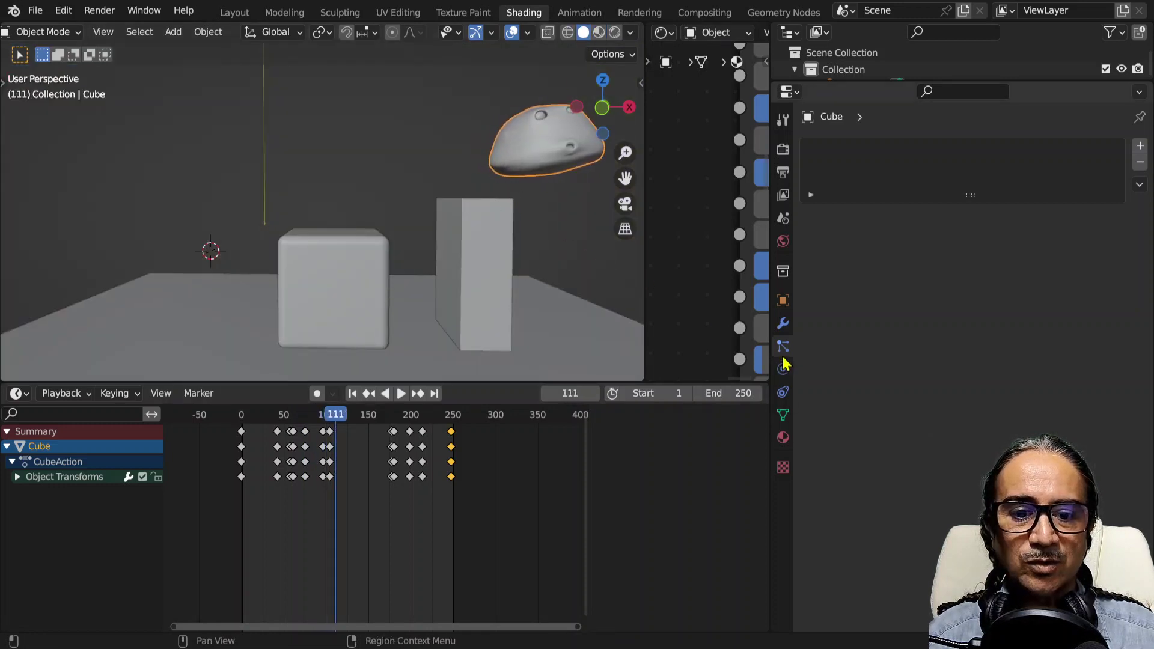
Add a Hair particle system to the blob, sprouting 1000 strands.
middle_drag(744, 329, 660, 332)
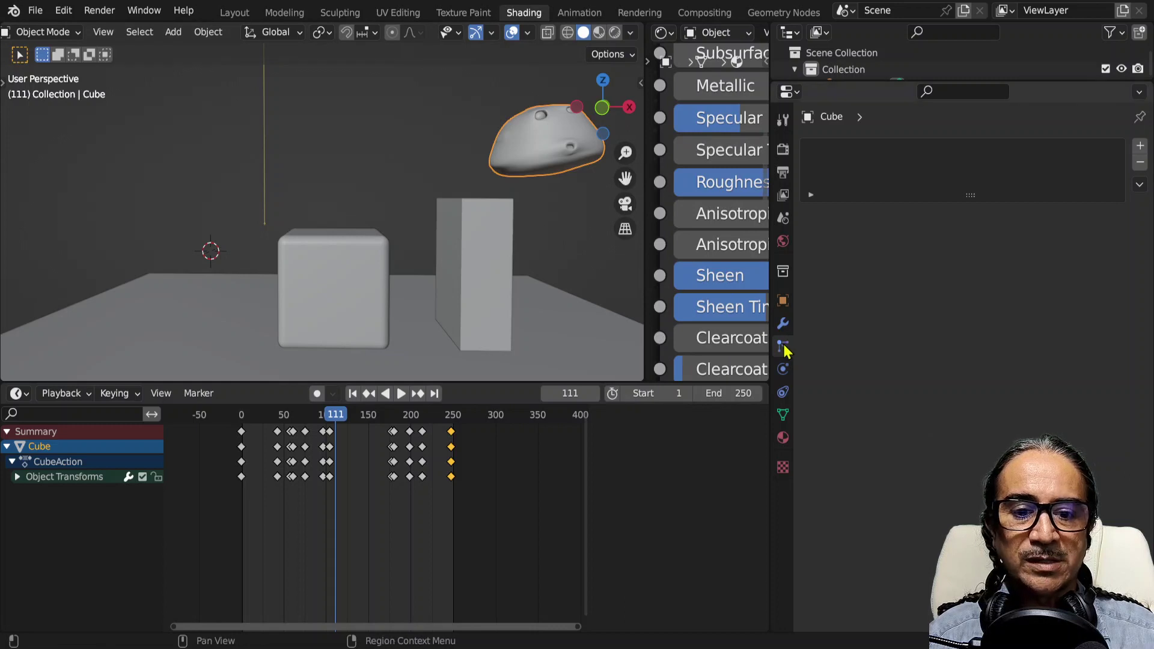
click(1140, 148)
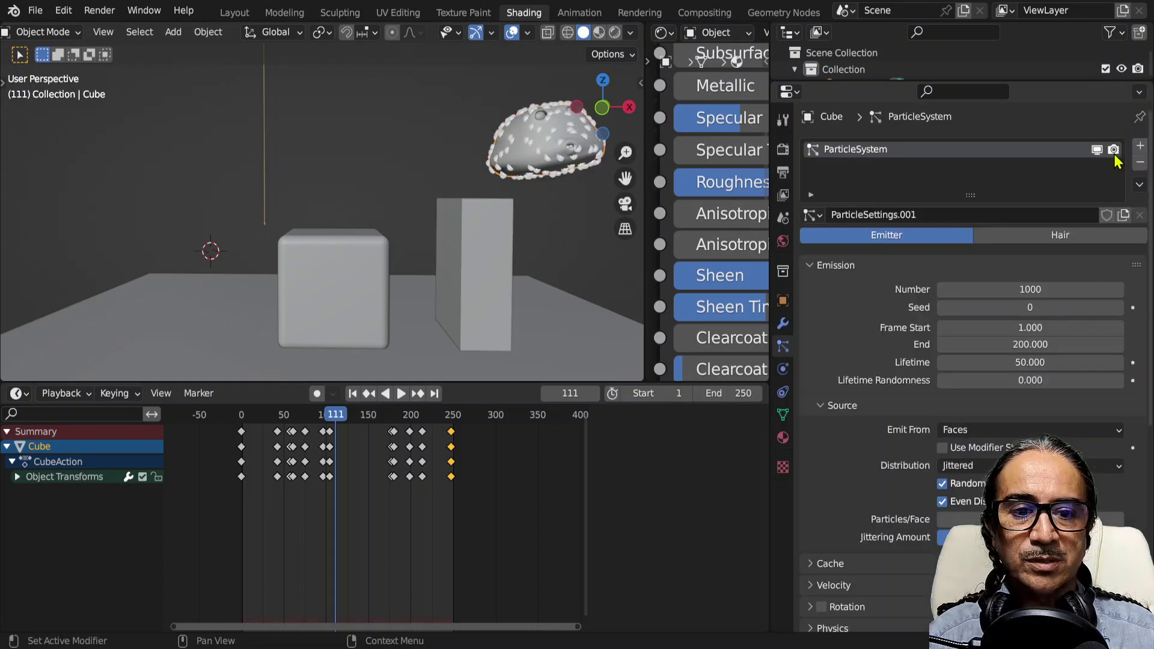
click(1056, 238)
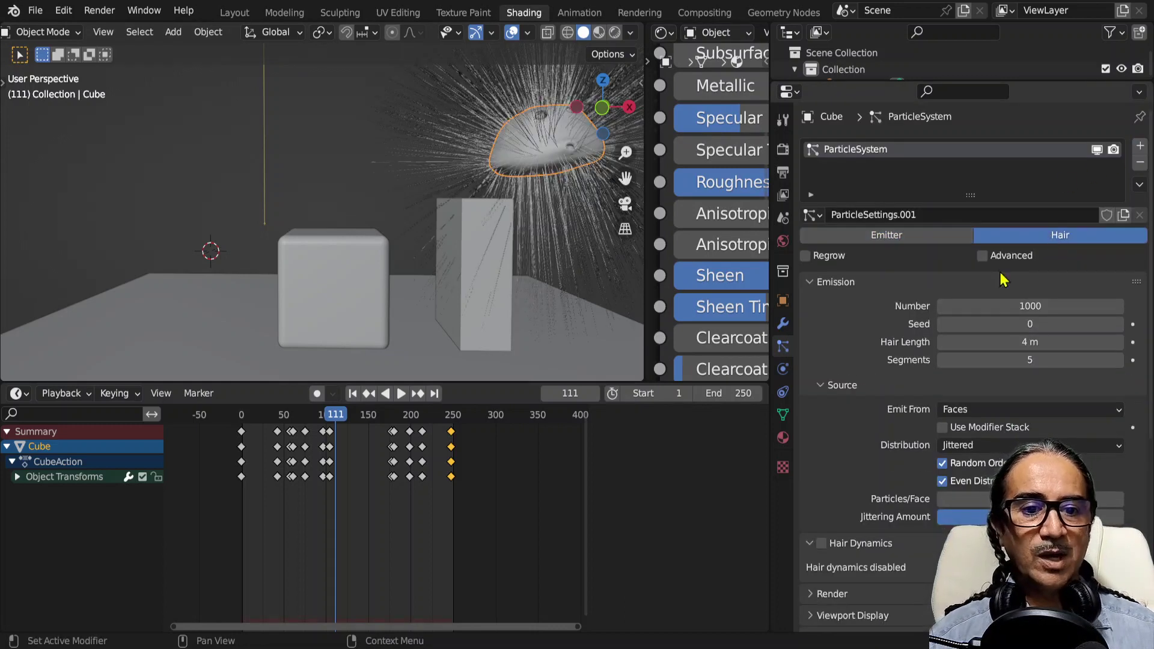
Reduce the hair Emission Number to 4.
double_click(1010, 301)
text(4)
key(Return)
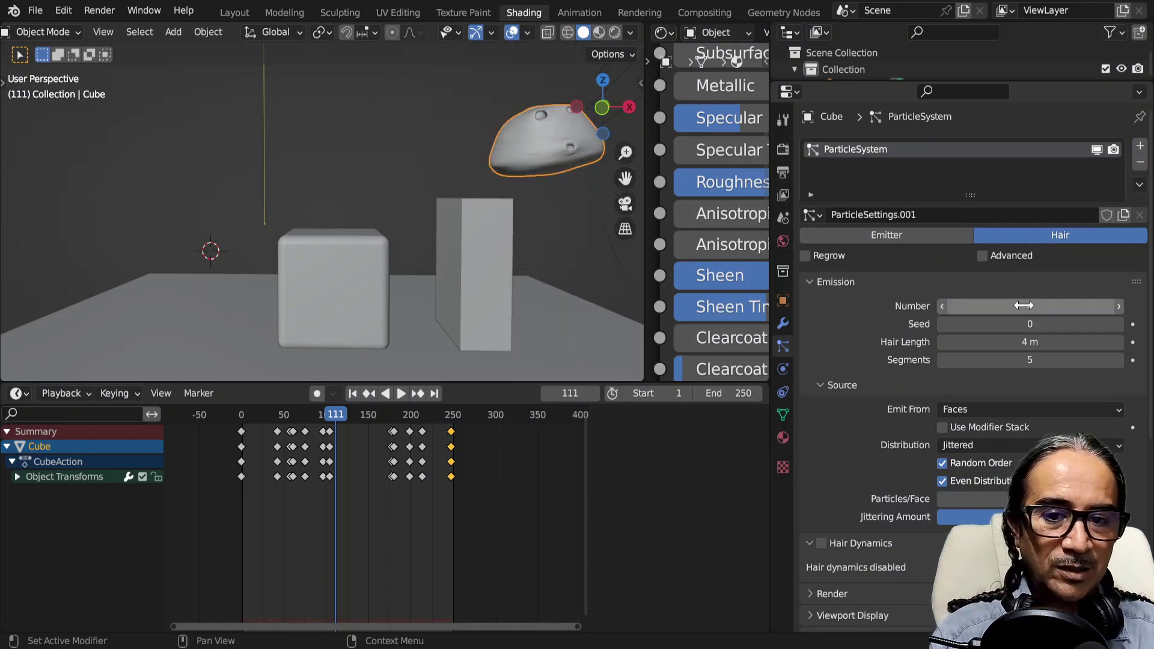
Inspect the hairs in a maximized X-ray wireframe view, then enter Edit Mode on the blob.
key(ctrl+space)
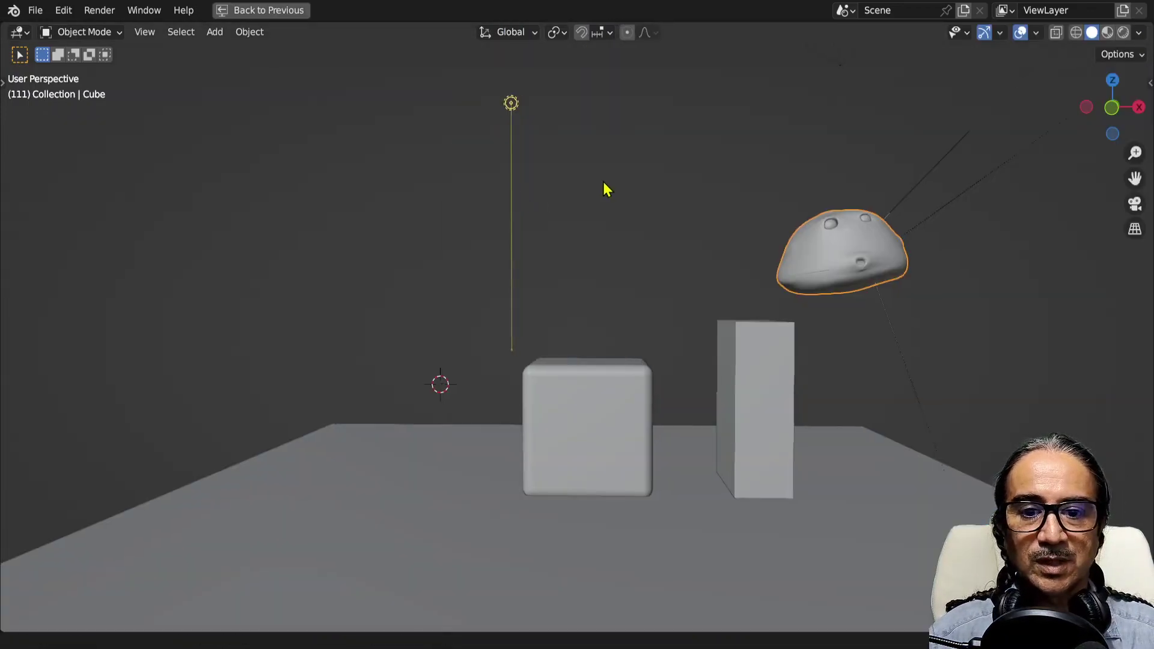
click(1075, 33)
mouse_move(734, 253)
middle_down()
mouse_move(700, 237)
mouse_move(618, 355)
mouse_move(741, 352)
mouse_move(659, 356)
middle_up()
key(ctrl+space)
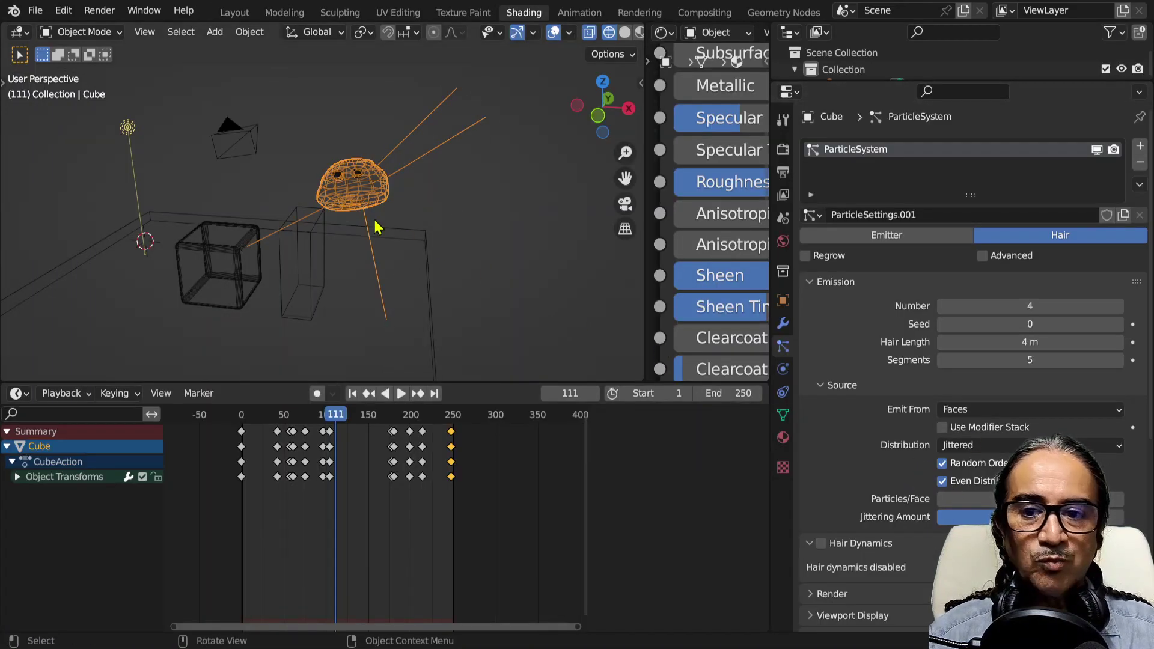
mouse_move(376, 226)
middle_down()
mouse_move(438, 227)
mouse_move(370, 163)
middle_up()
key(Tab)
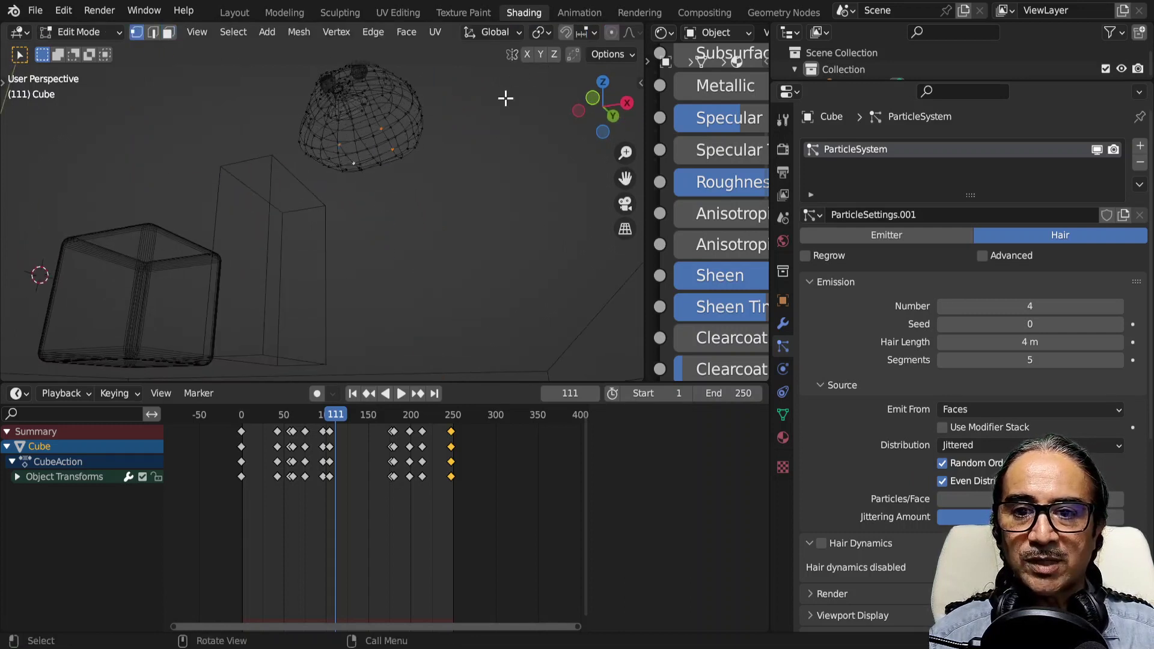
Switch to solid shading and assign the selected bell vertices to the active vertex group.
scroll(601, 33, down, 3)
scroll(607, 33, down, 3)
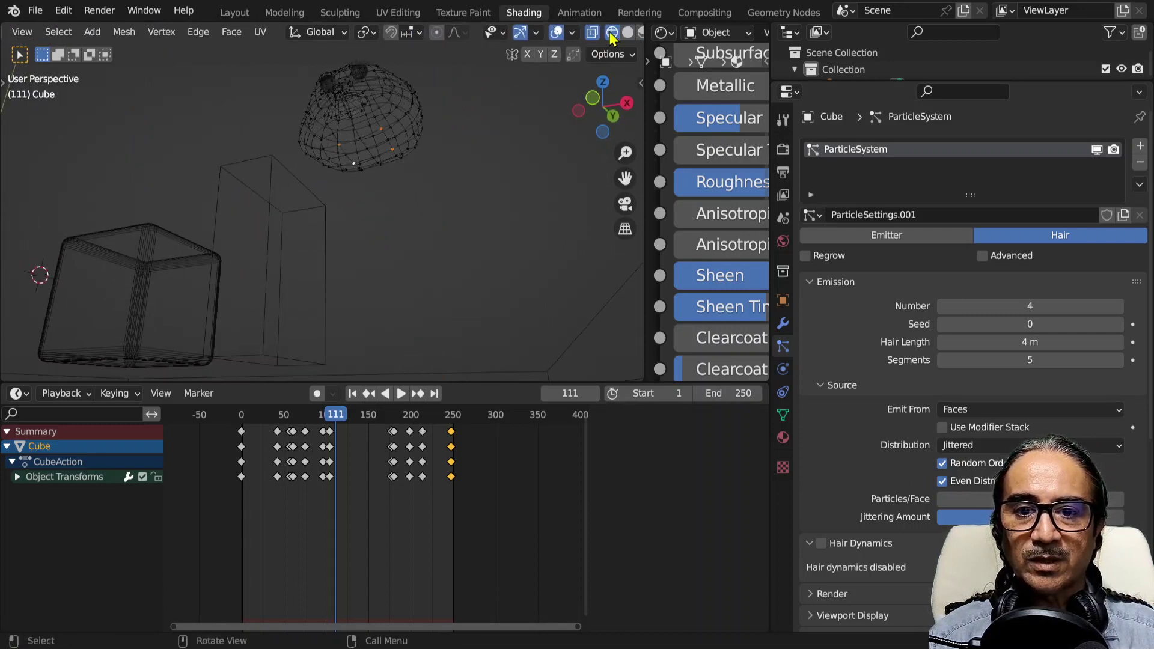
click(627, 33)
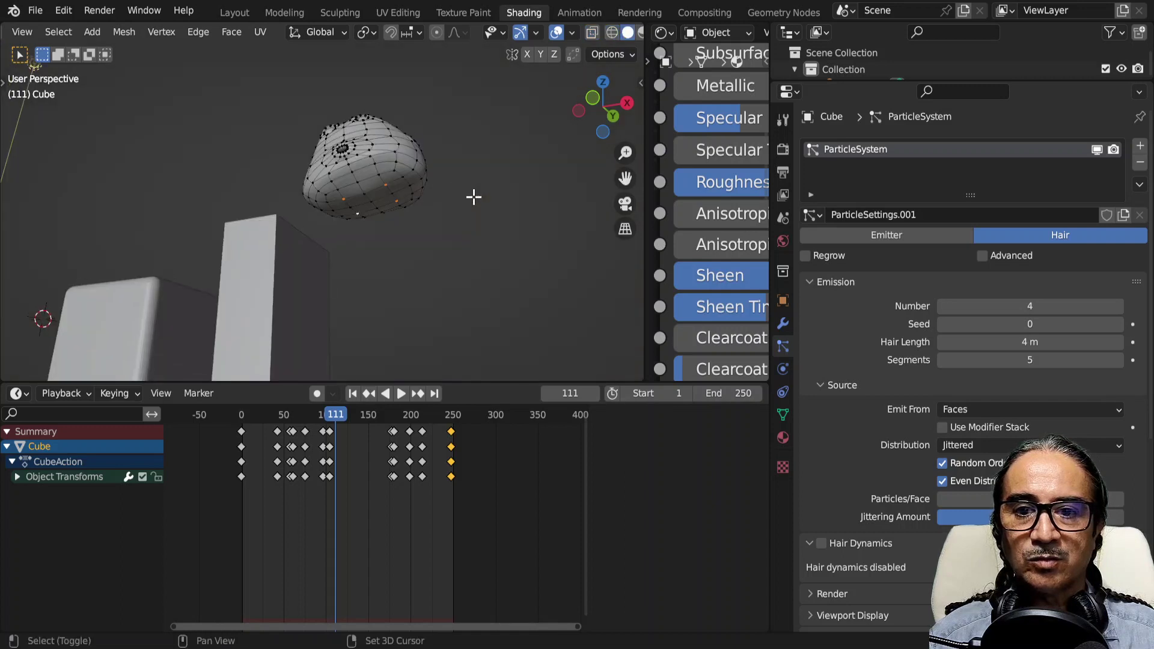
scroll(347, 172, up, 4)
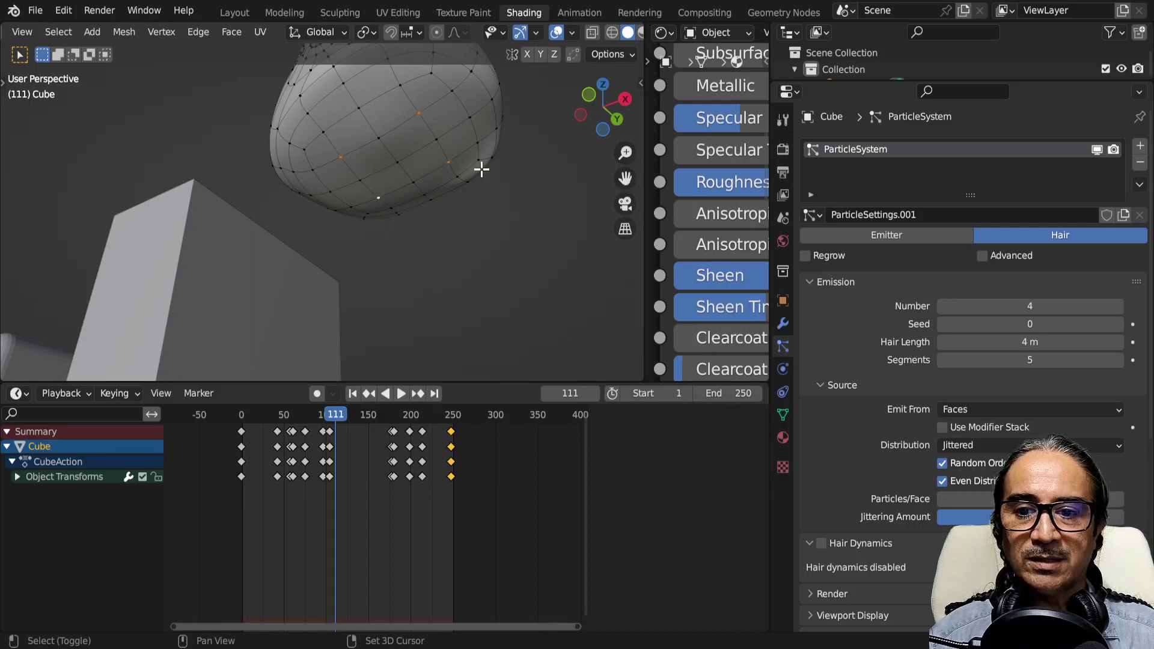
key(ctrl+g)
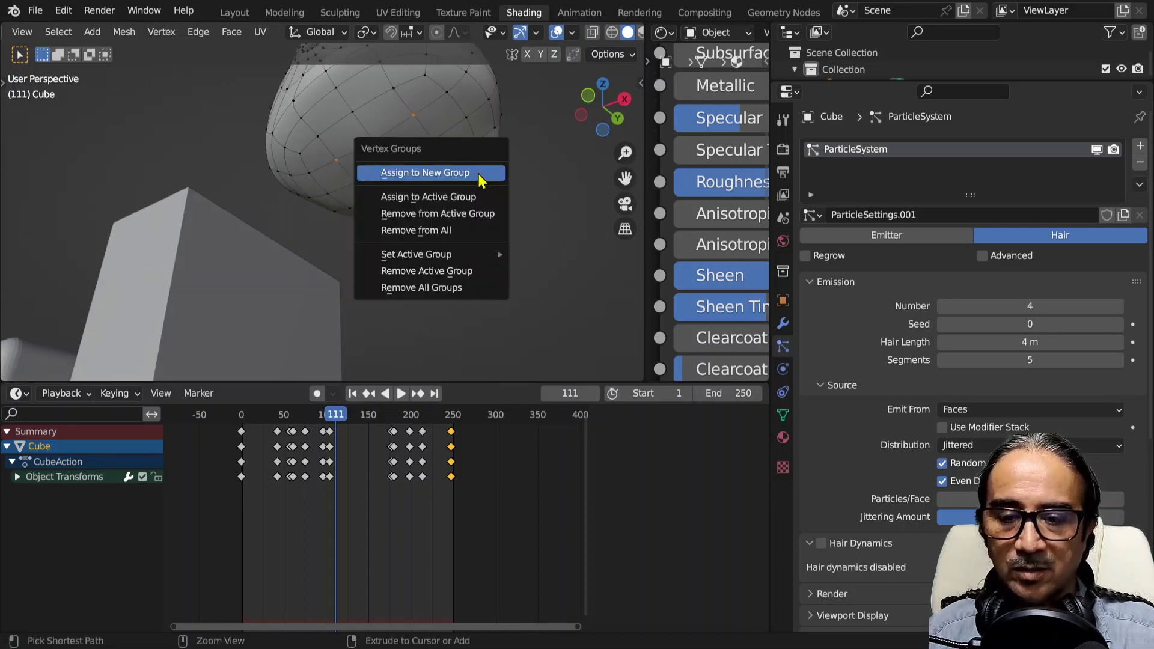
click(452, 196)
Confirm the tentacules vertex group in Object Data properties and return to Object Mode.
middle_drag(397, 175, 400, 148)
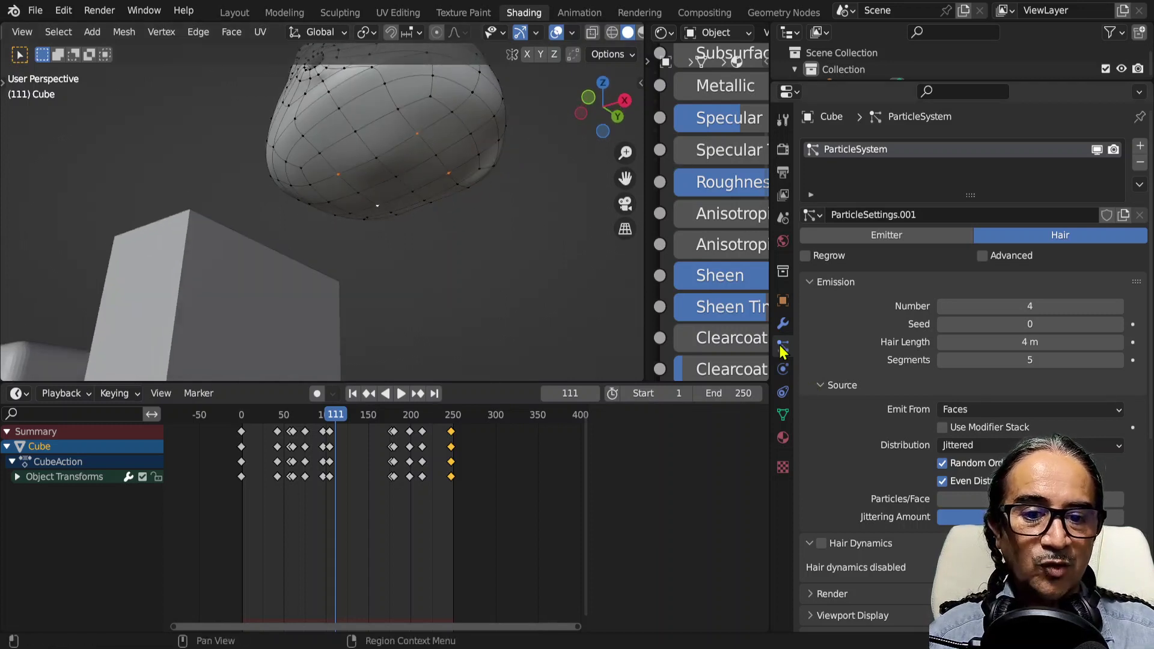
click(783, 415)
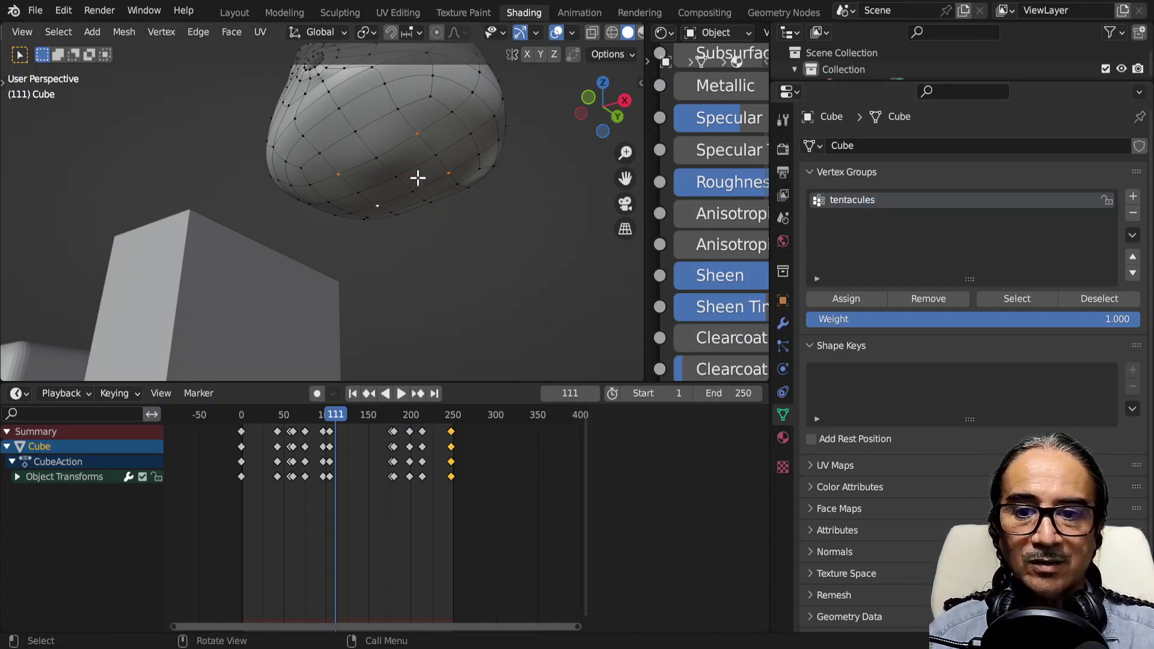
key(Tab)
mouse_move(343, 186)
middle_down()
mouse_move(399, 207)
mouse_move(348, 237)
mouse_move(438, 237)
middle_up()
scroll(386, 184, up, 5)
scroll(384, 185, down, 5)
scroll(367, 236, up, 4)
scroll(455, 126, down, 5)
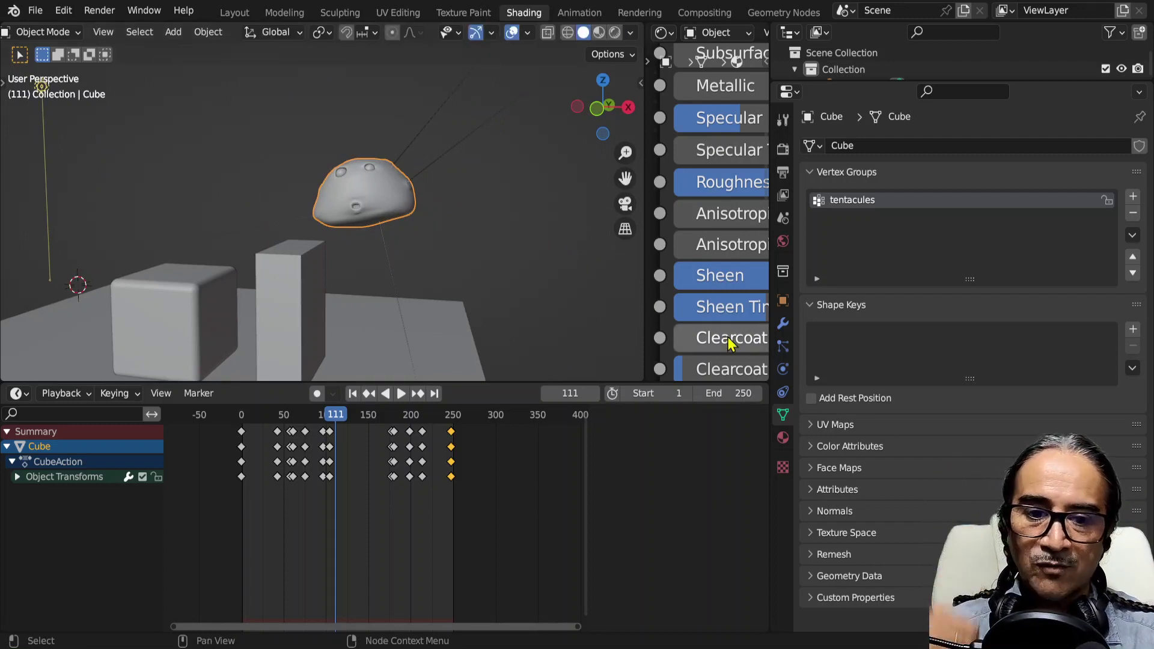
Set the hair system's Density vertex group to tentacules.
click(782, 346)
scroll(876, 344, down, 3)
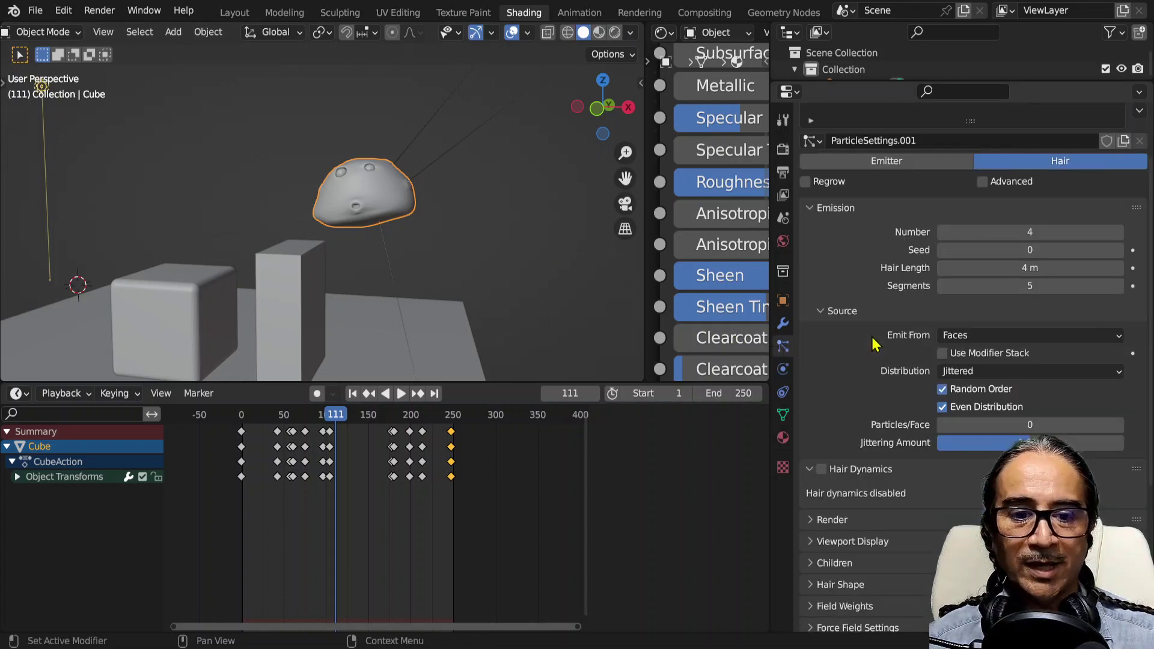
scroll(876, 344, down, 6)
scroll(876, 344, down, 3)
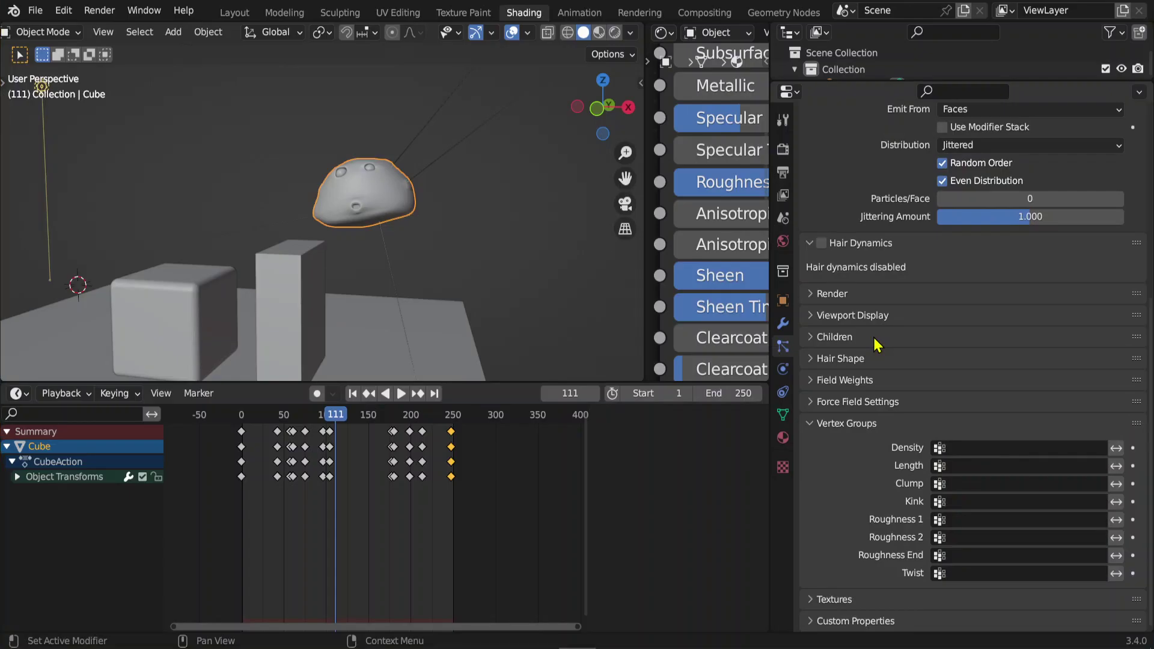
click(823, 429)
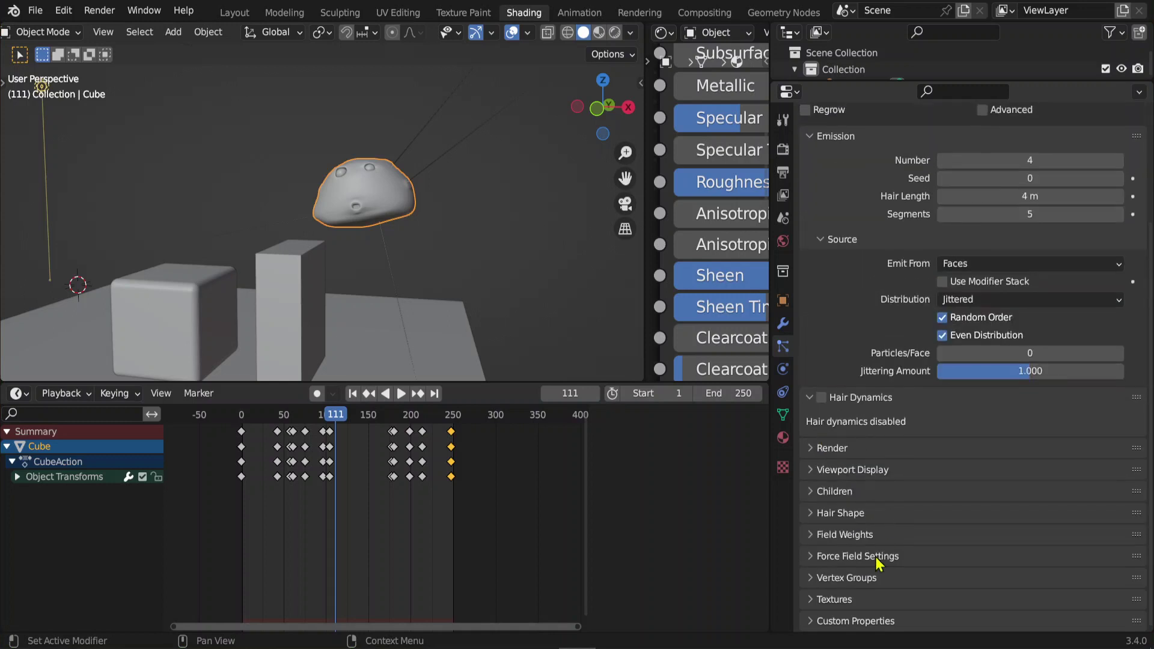
click(863, 578)
scroll(943, 480, down, 5)
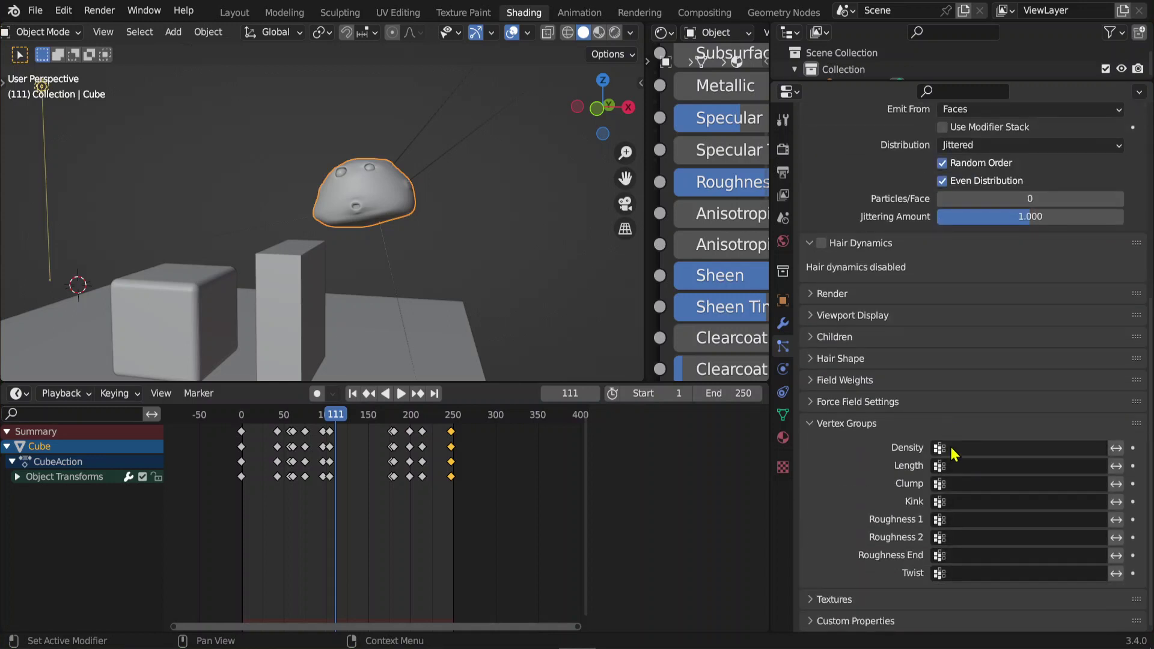
click(951, 454)
click(978, 475)
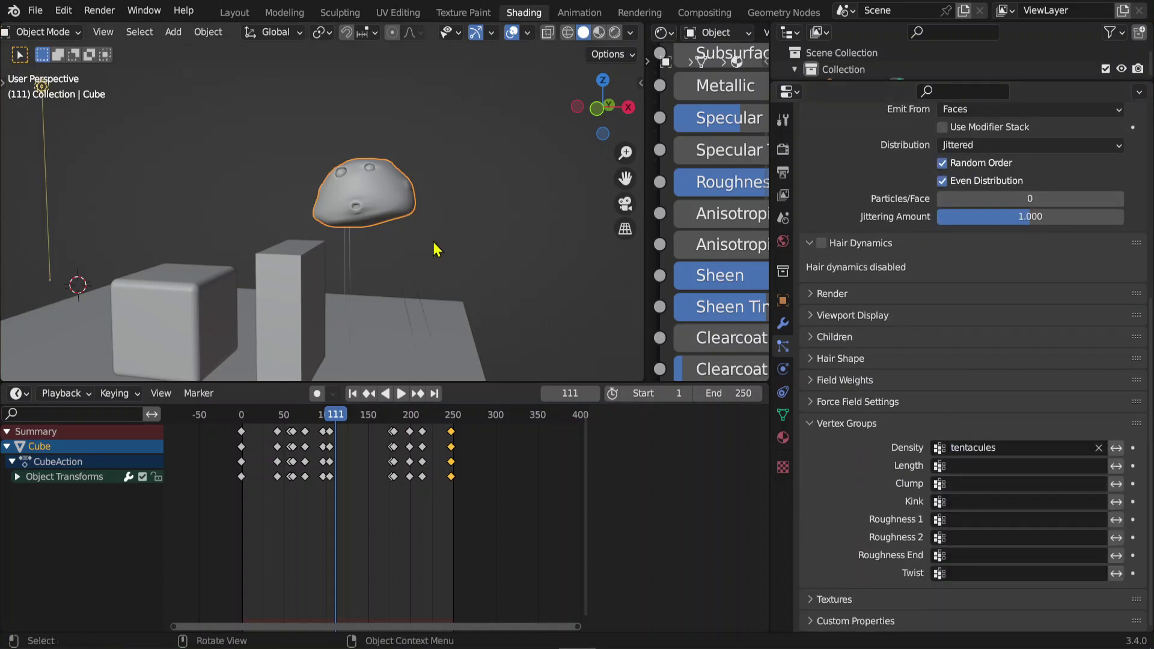
Show the scene in see-through wireframe and orbit around the jellyfish.
ctrl+middle_drag(437, 249, 391, 180)
click(568, 32)
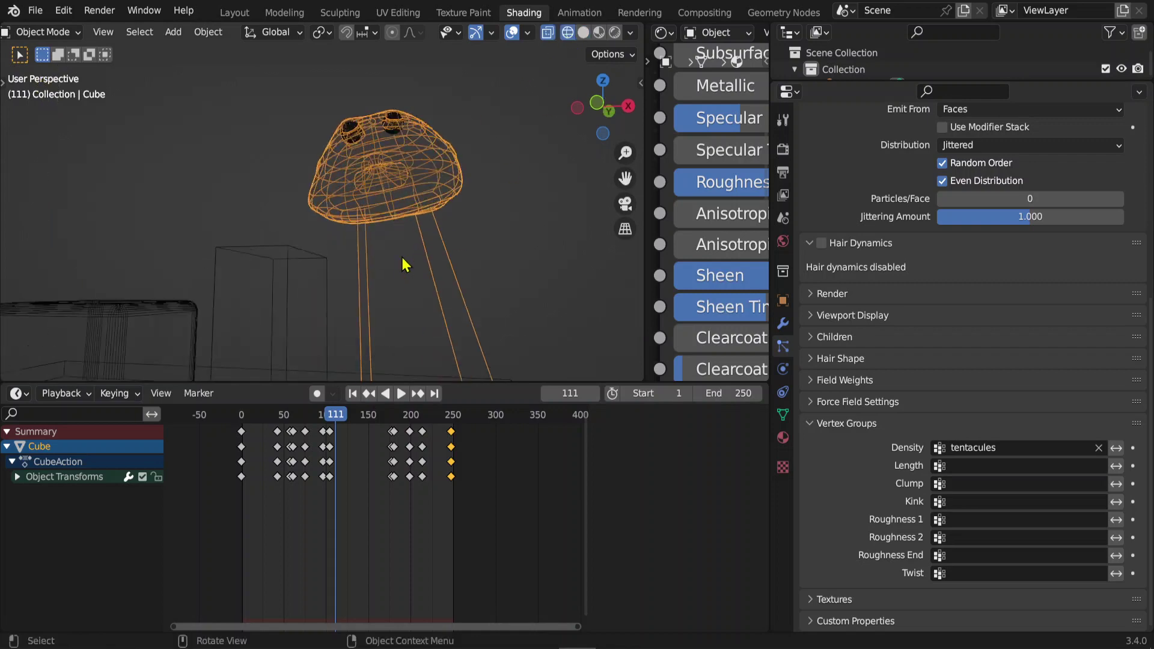
mouse_move(403, 265)
middle_down()
mouse_move(268, 286)
mouse_move(552, 295)
middle_up()
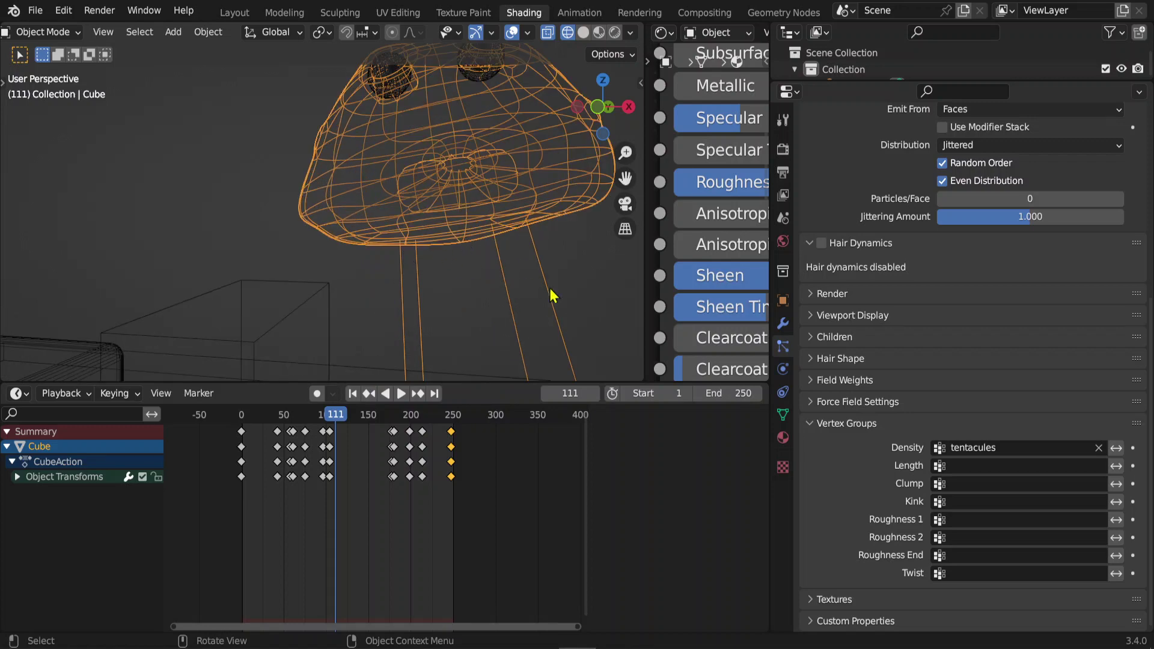
scroll(851, 441, up, 5)
scroll(871, 421, up, 5)
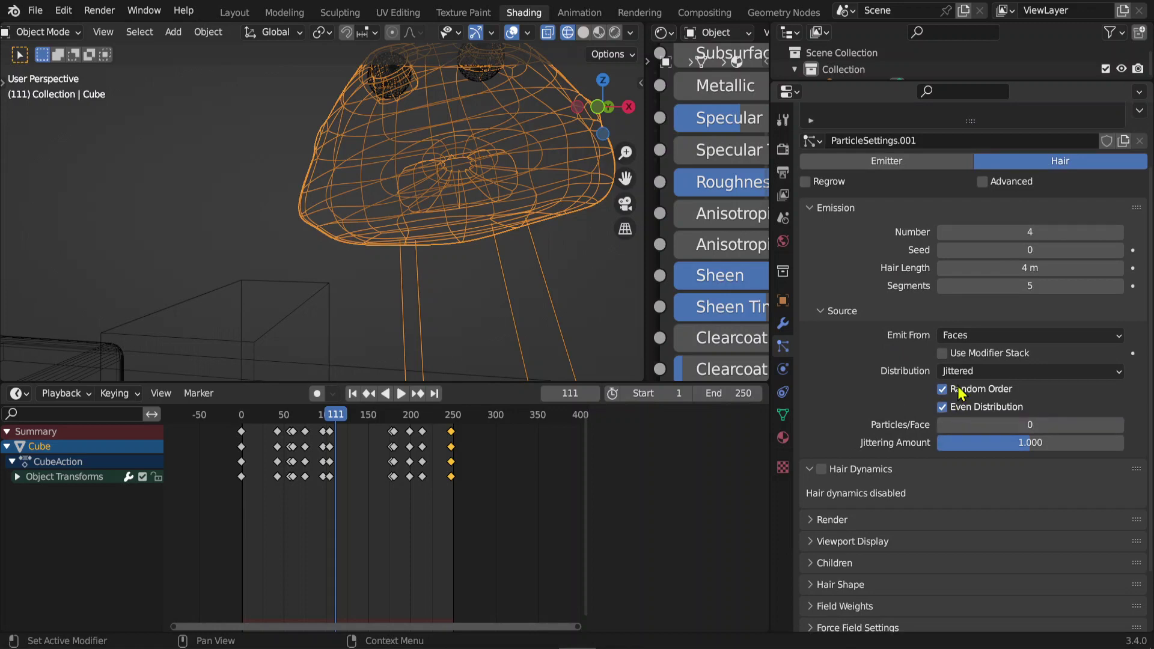
Make the hairs emit from Vertices with Random Order turned off.
click(964, 338)
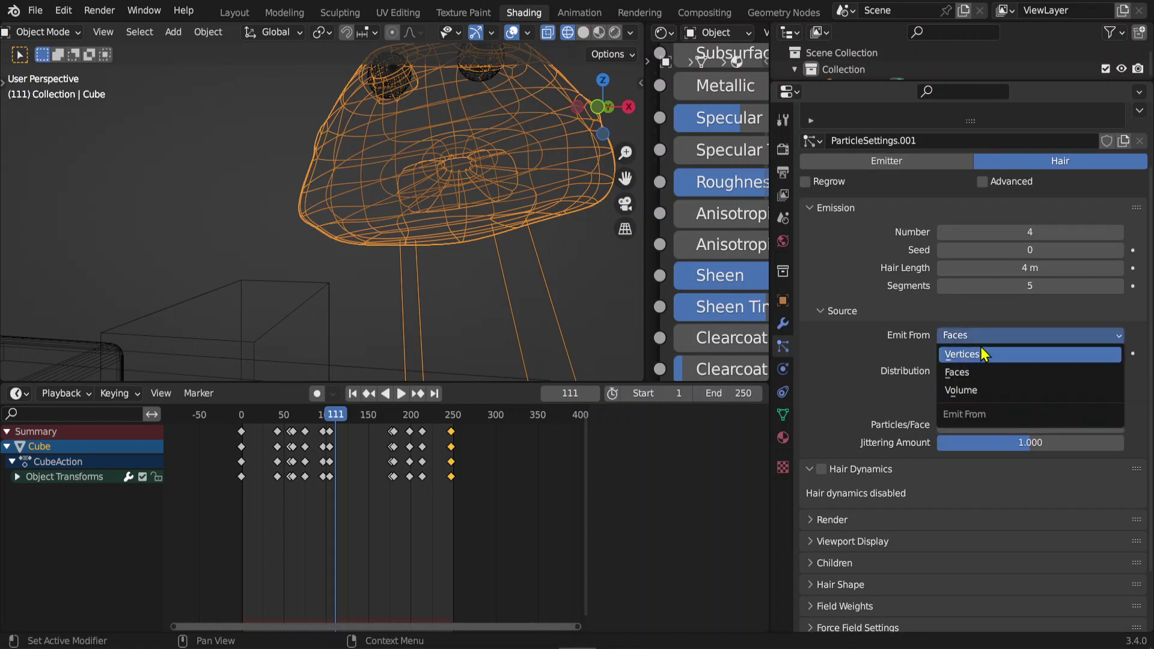
click(978, 356)
middle_drag(471, 268, 507, 283)
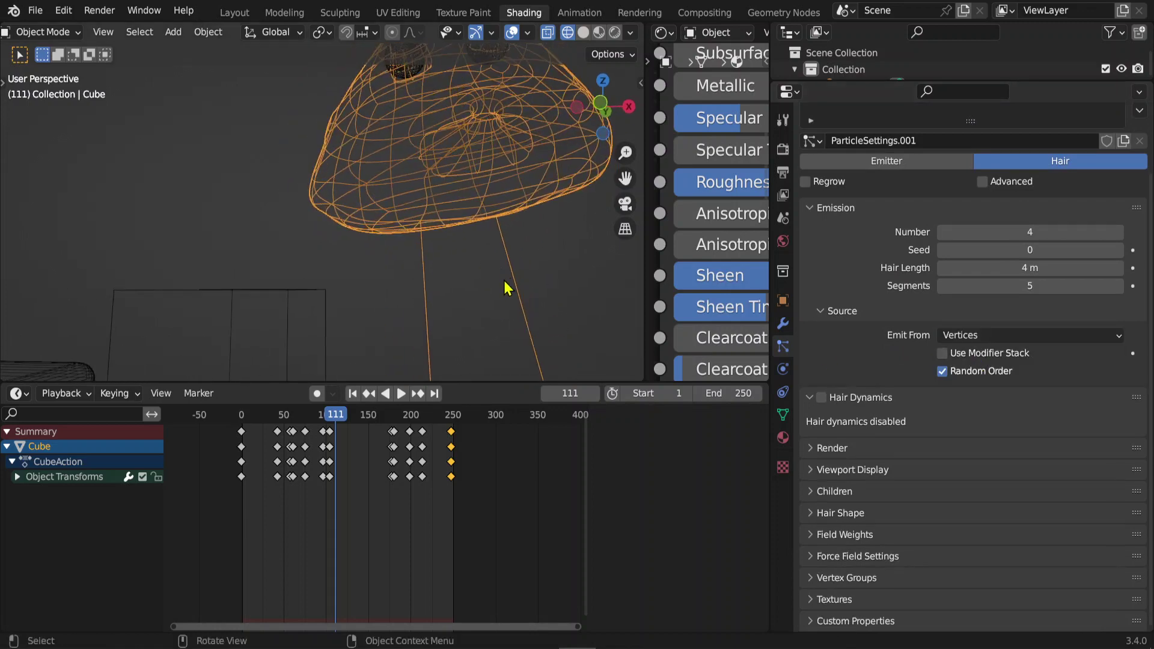
click(942, 370)
Pull back to view the whole scene and play the animation.
mouse_move(432, 253)
middle_down()
mouse_move(442, 255)
mouse_move(419, 239)
middle_up()
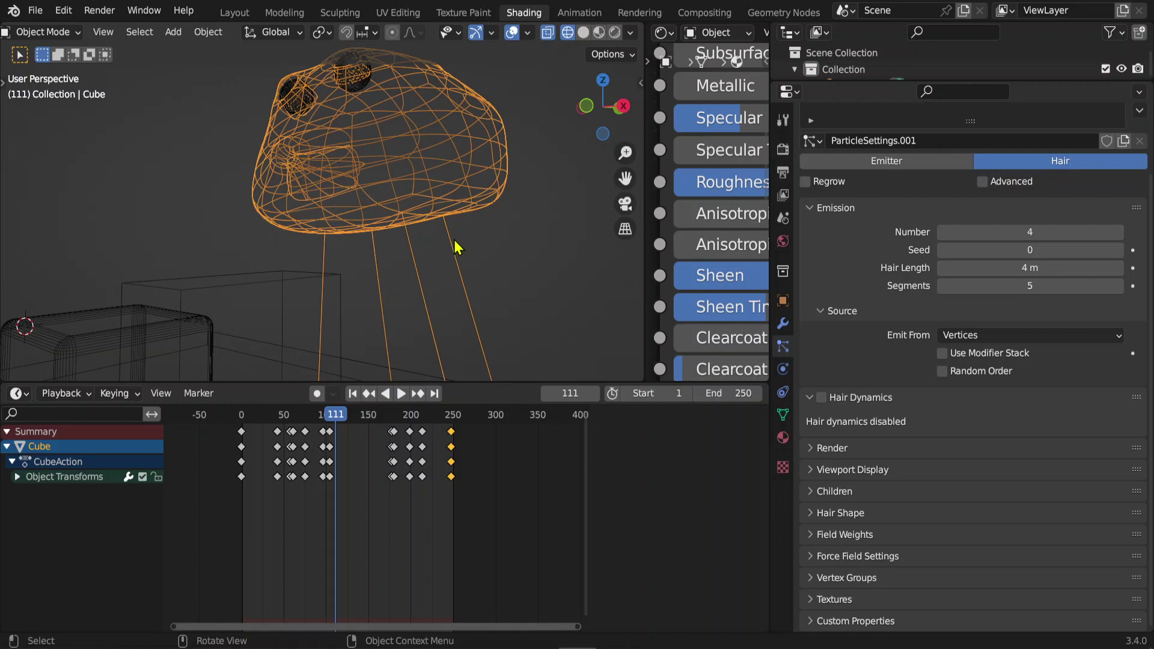
mouse_move(428, 222)
middle_down()
mouse_move(446, 238)
mouse_move(421, 258)
middle_up()
drag(335, 414, 241, 415)
middle_drag(269, 275, 363, 276)
key(space)
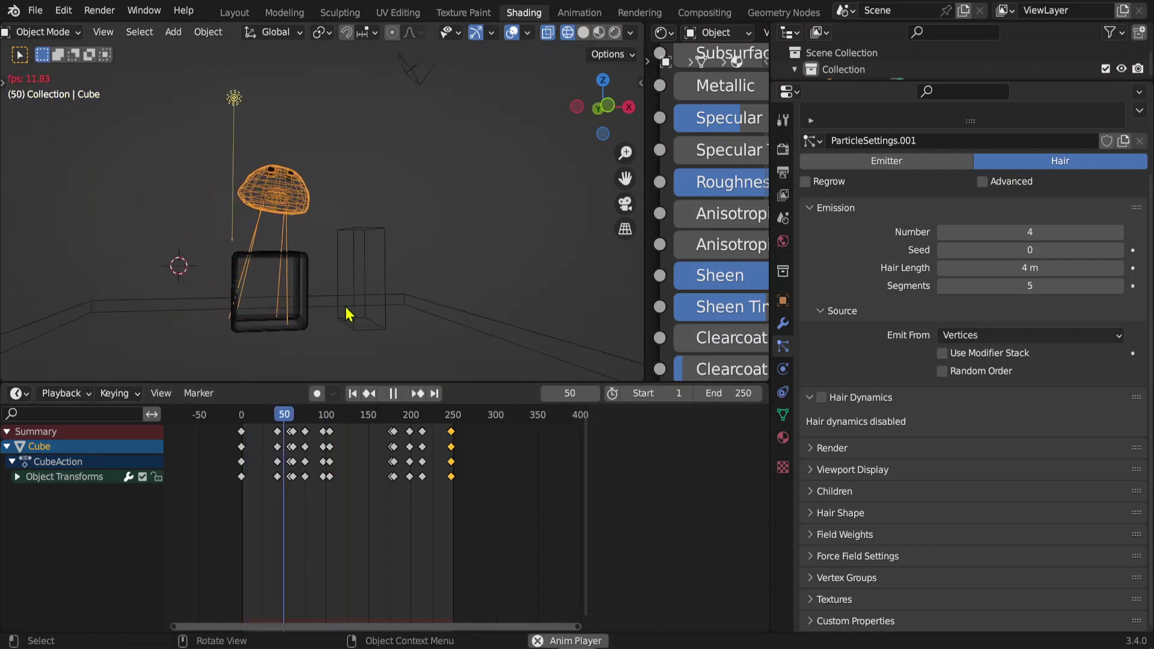
Enable Hair Dynamics on the jellyfish's hair system while playback runs.
scroll(368, 316, up, 3)
mouse_move(369, 317)
shift+middle_down()
mouse_move(402, 234)
mouse_move(369, 239)
shift+middle_up()
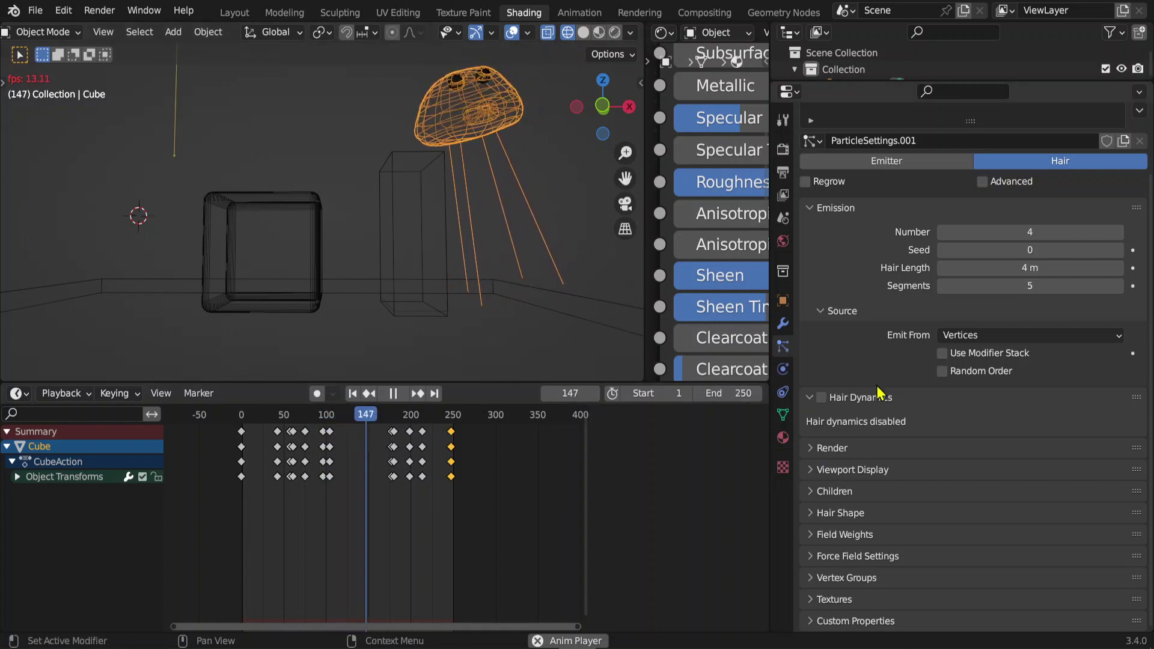
click(822, 398)
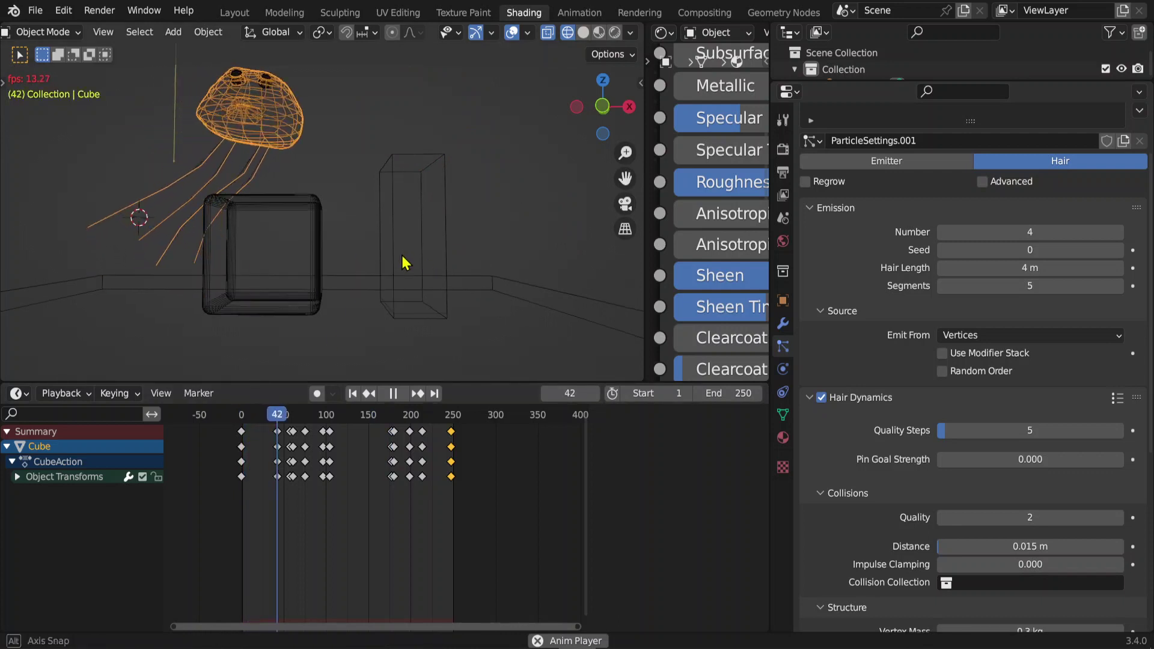
middle_drag(399, 271, 432, 247)
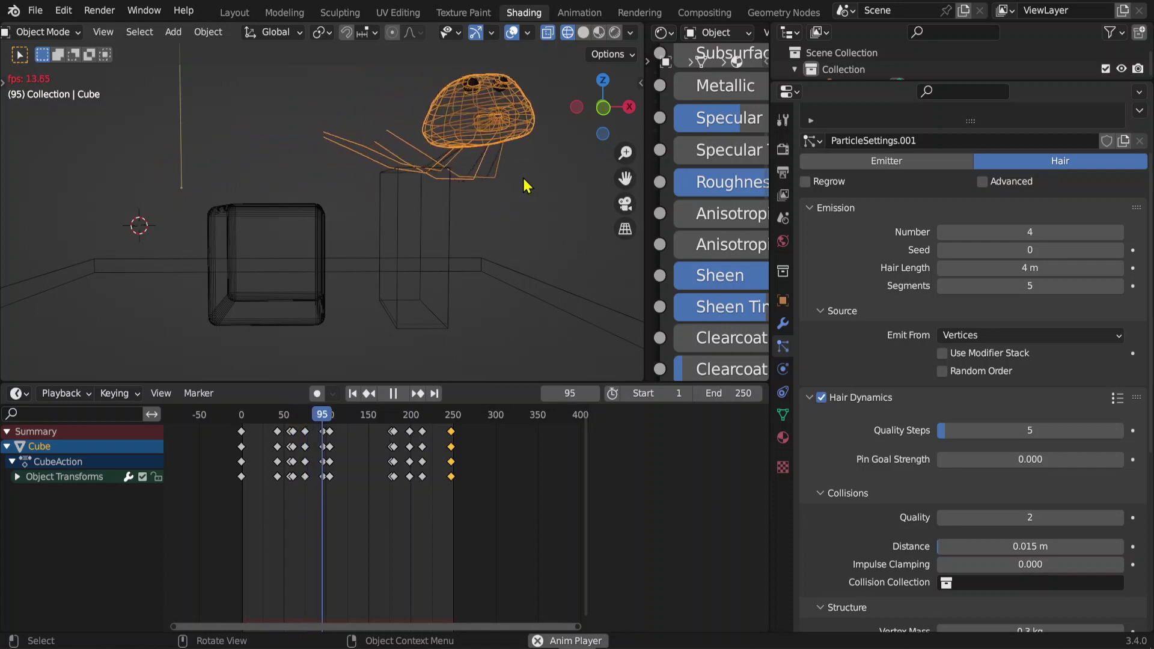
Set the cube's Collision particle friction to 0.102.
click(393, 199)
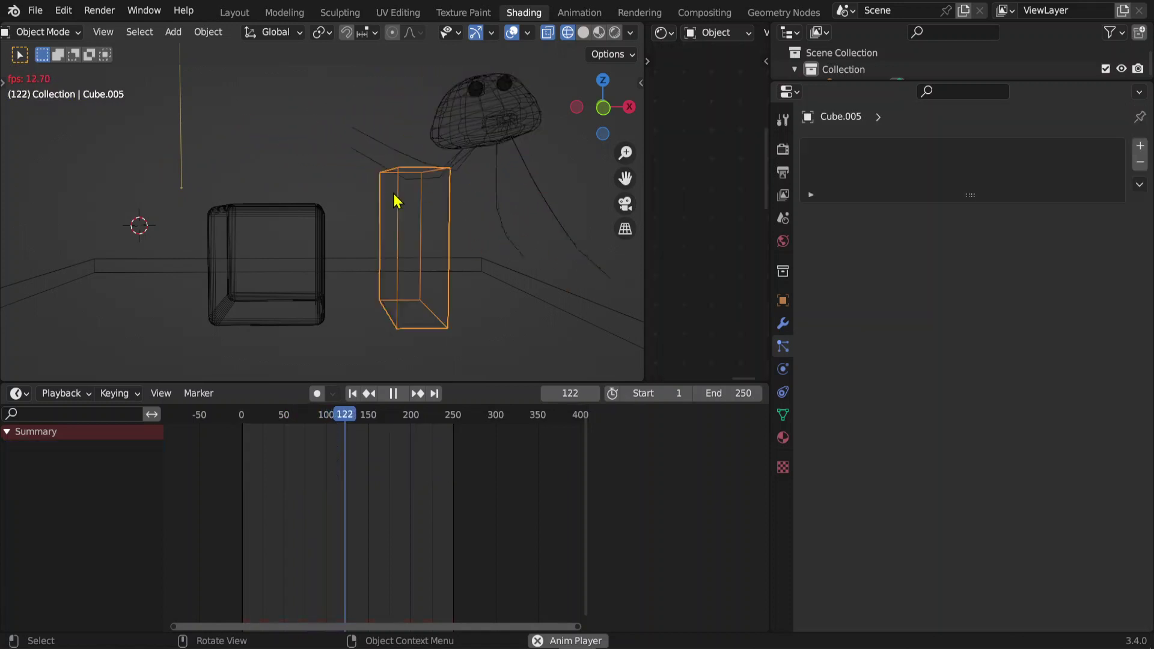
click(301, 217)
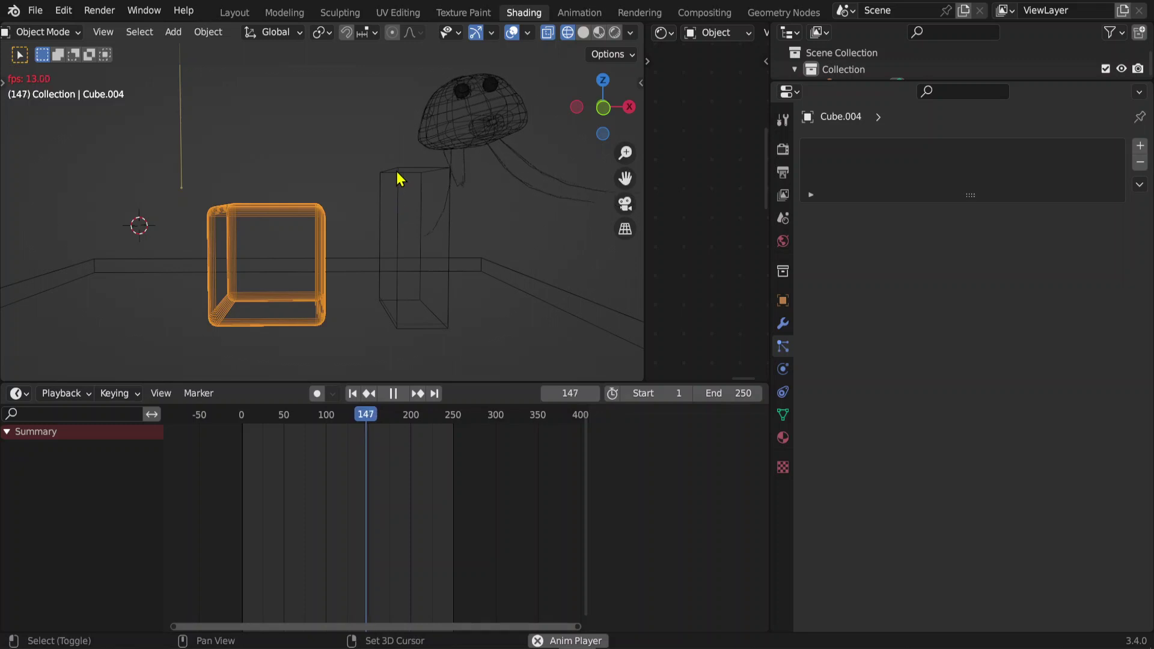
shift+click(397, 175)
click(307, 223)
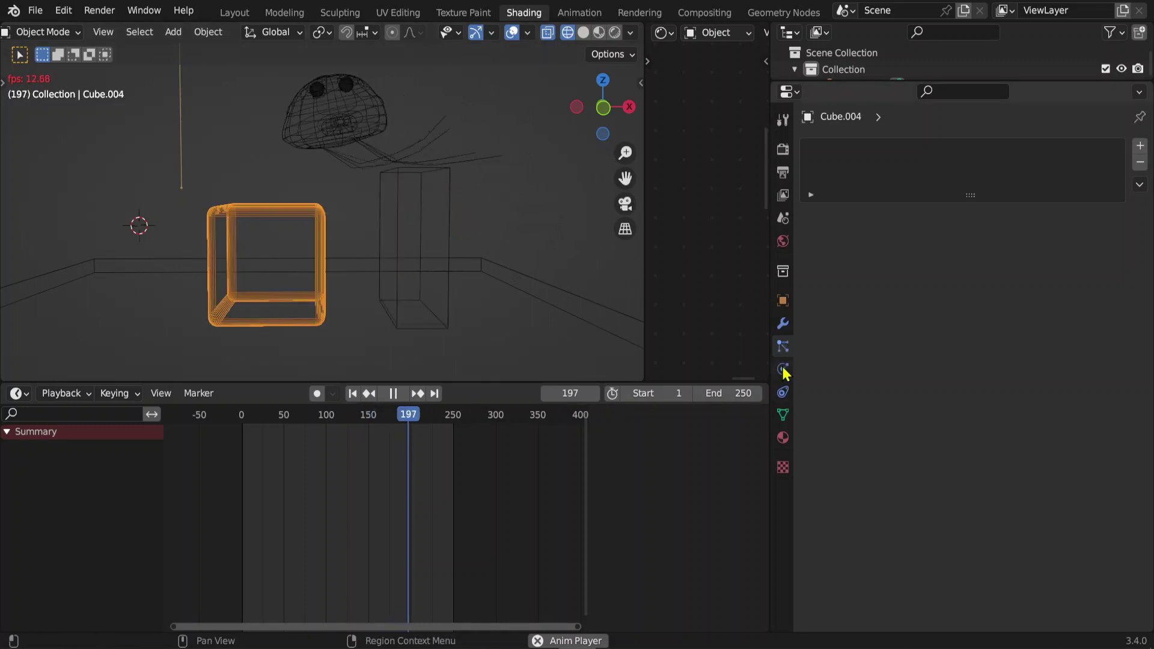
click(783, 369)
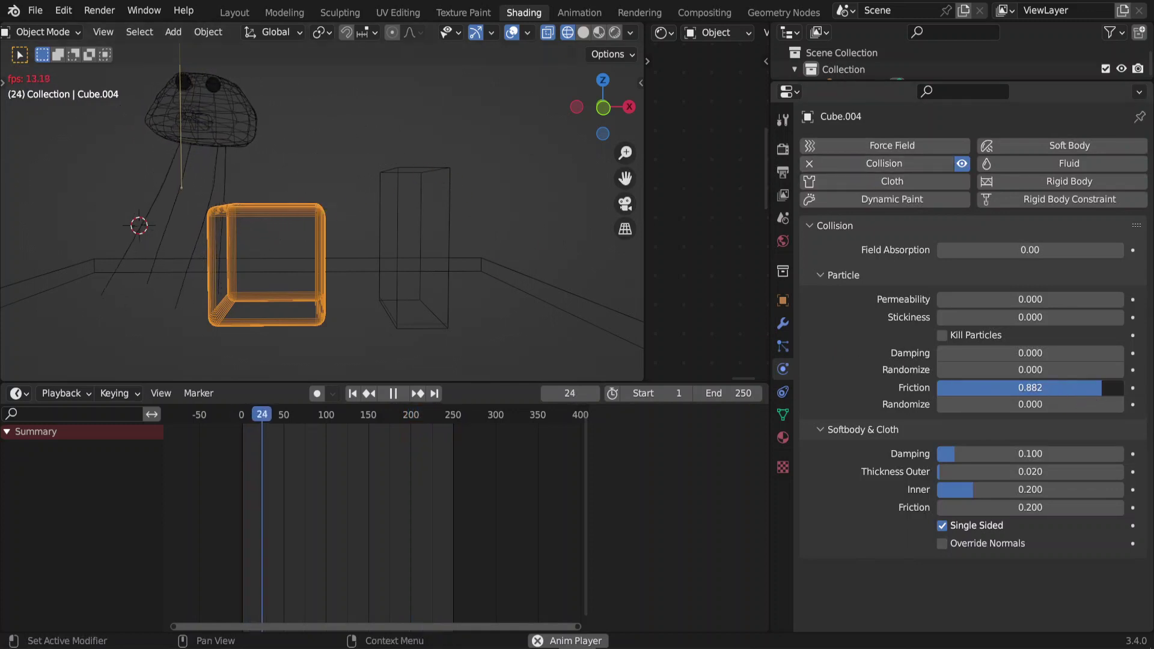
drag(1089, 397, 943, 397)
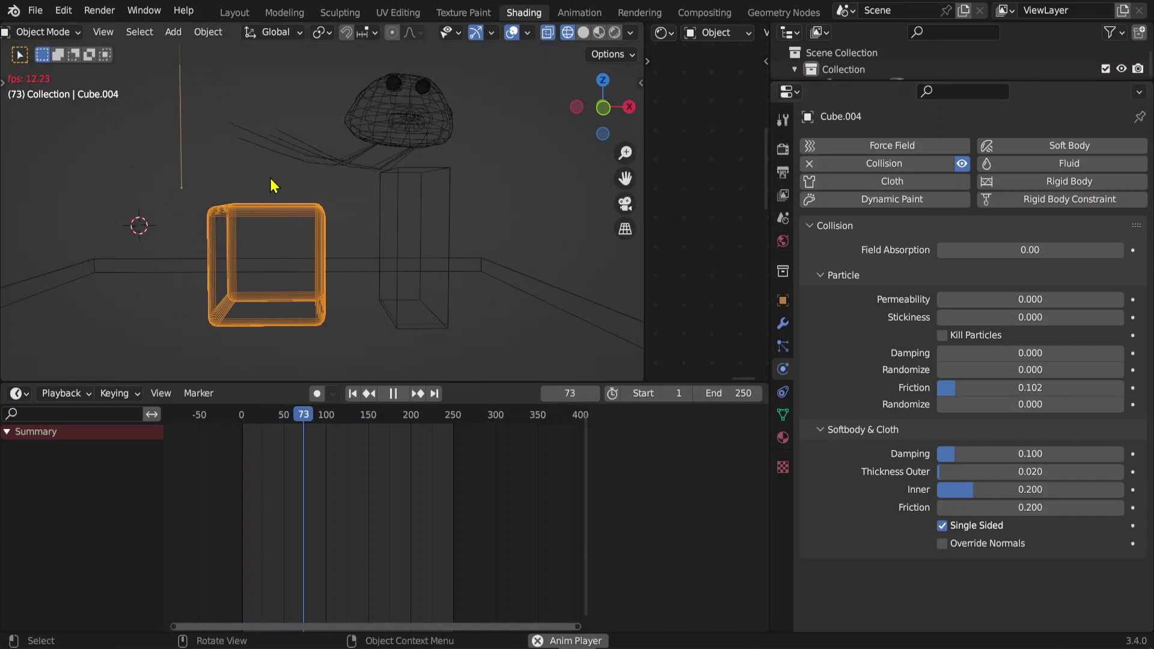
Raise the tall box's particle friction to 0.933, then reselect the jellyfish.
click(433, 180)
click(447, 204)
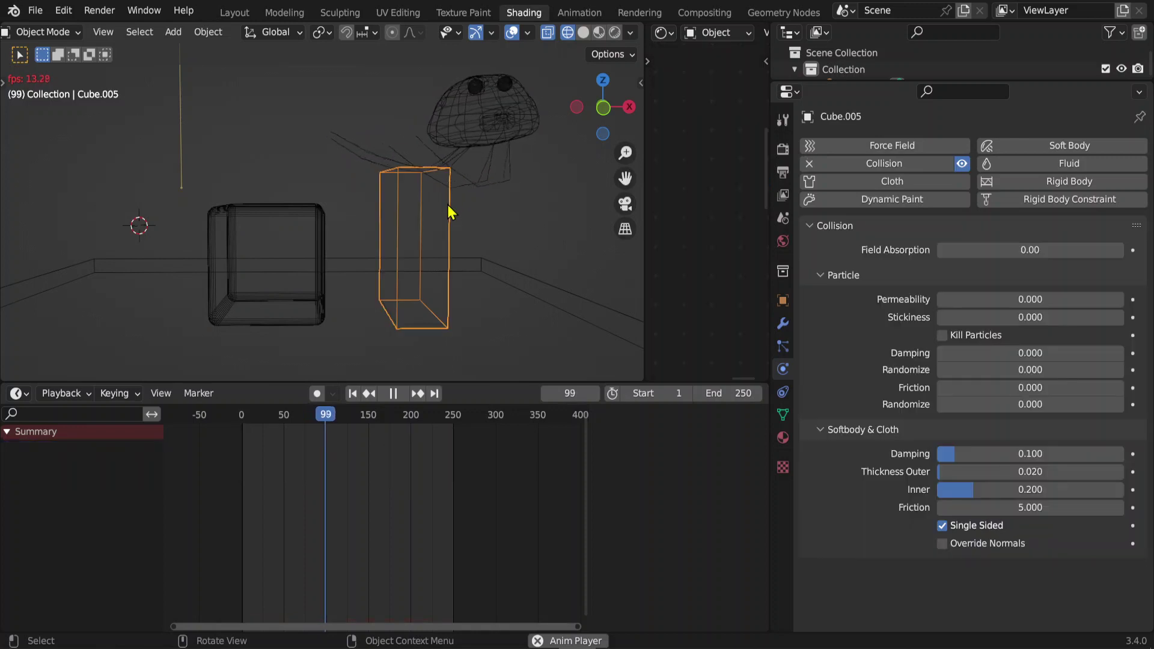
mouse_move(989, 386)
mouse_down()
mouse_move(1133, 388)
mouse_move(1113, 388)
mouse_up()
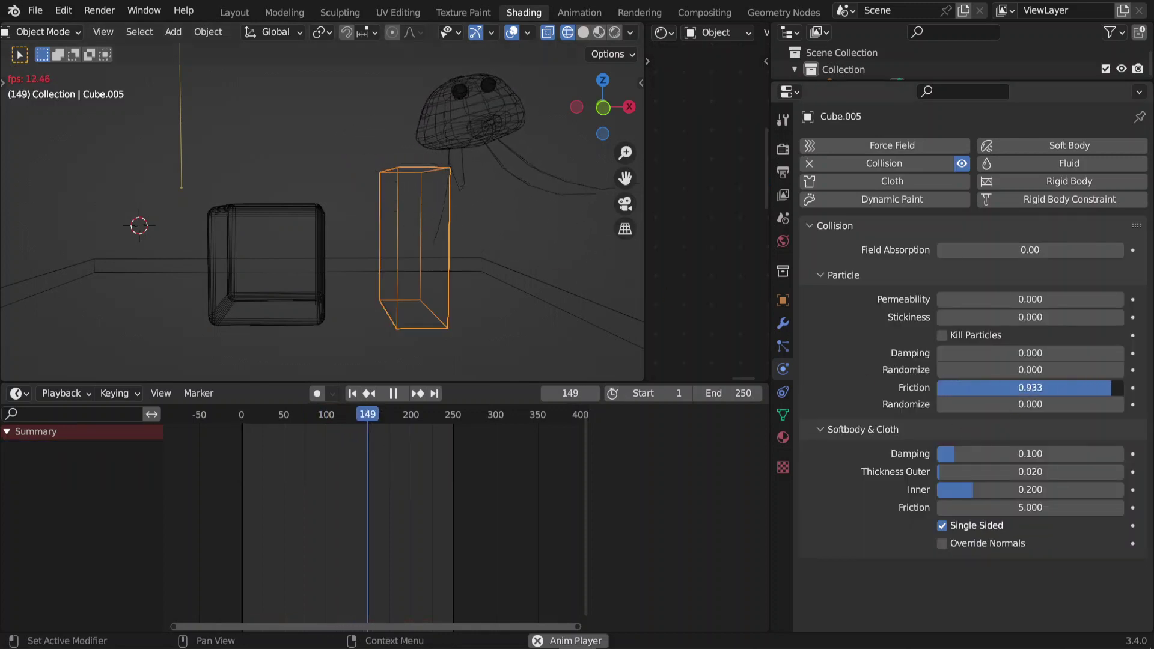
click(502, 171)
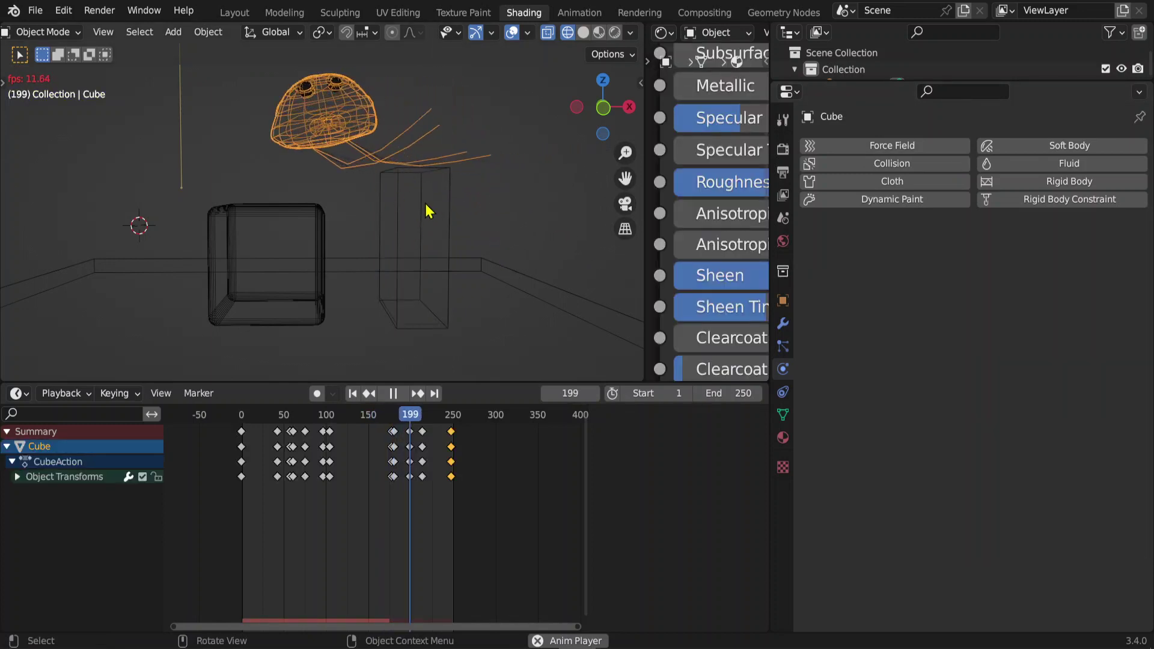
Show the hair particle settings, switch to solid shading, and pause playback at frame 74.
middle_drag(391, 223, 427, 218)
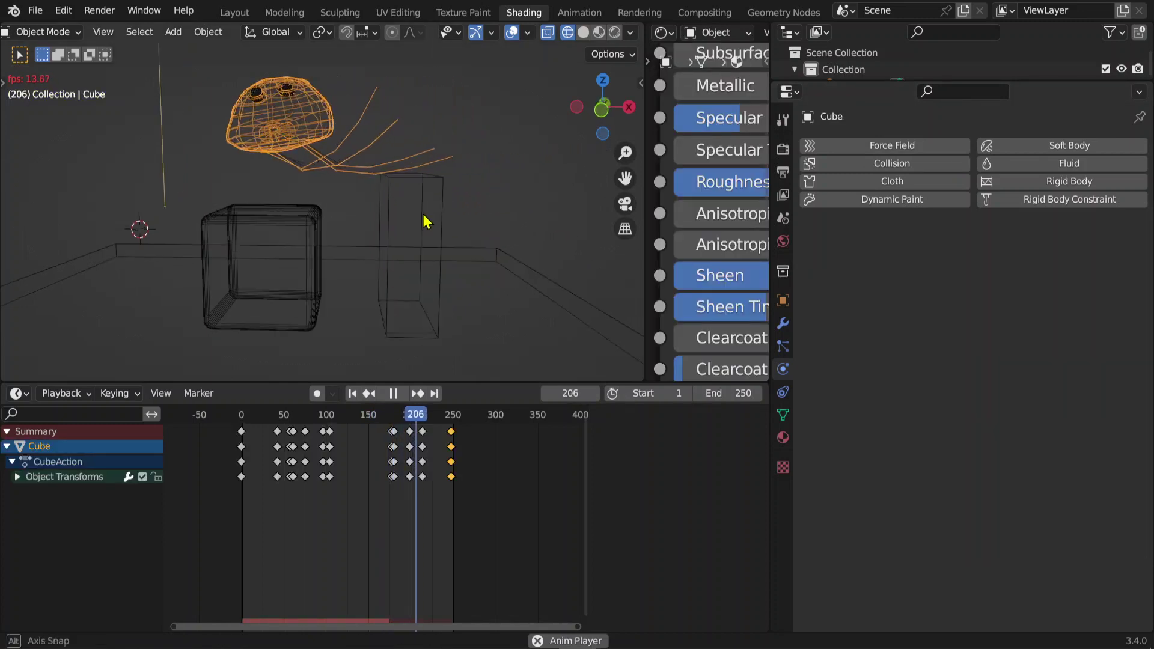
click(783, 348)
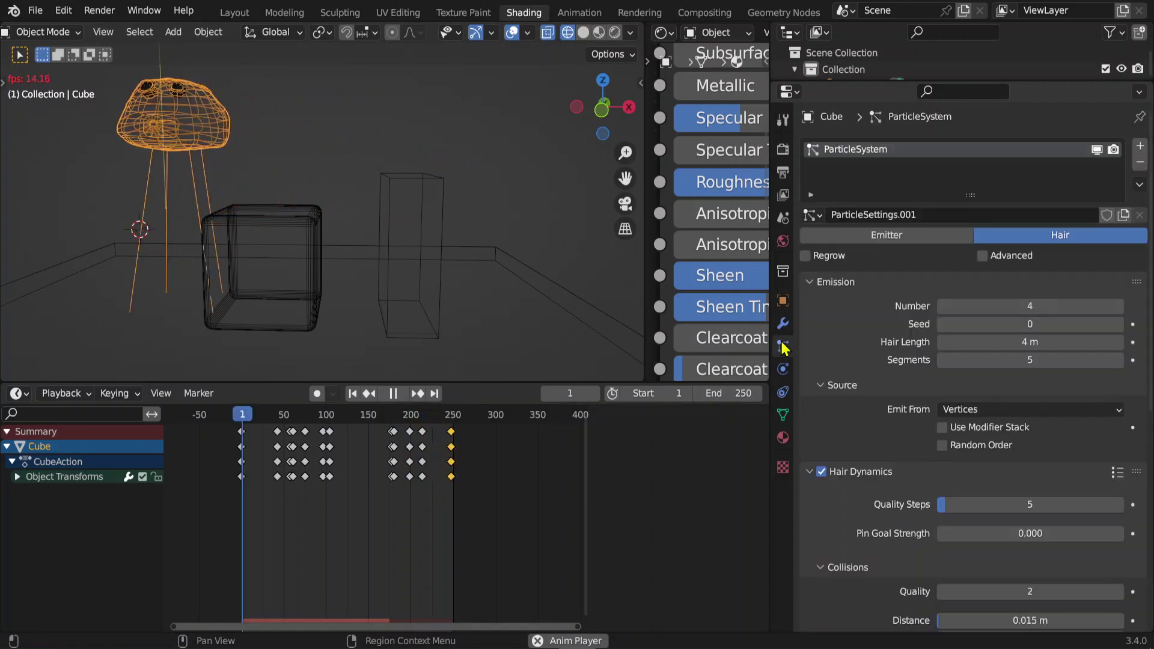
scroll(907, 448, down, 3)
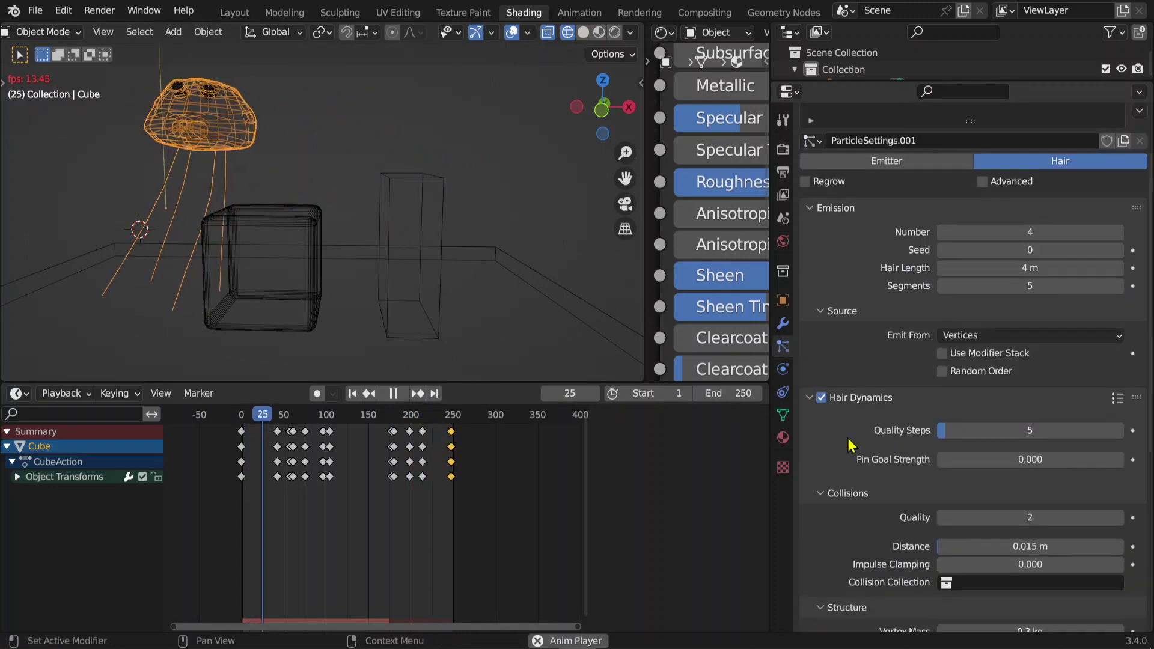
click(584, 35)
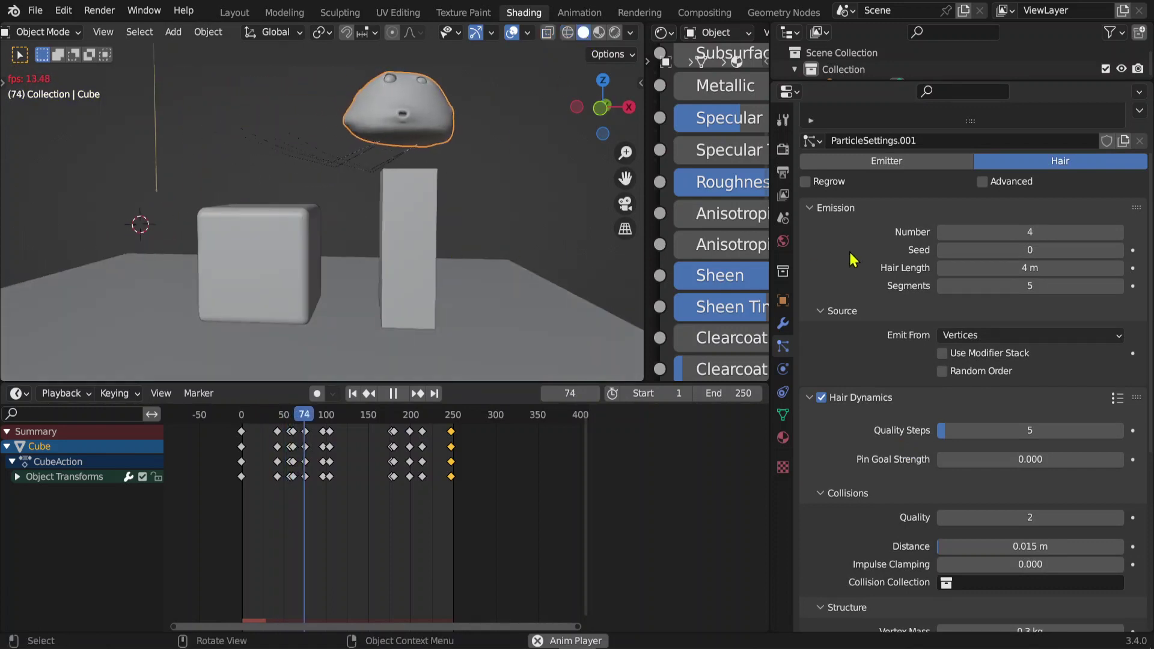
key(space)
Check the Strip curve shape in Render properties, widen the node editor, and return to the particle settings.
click(782, 154)
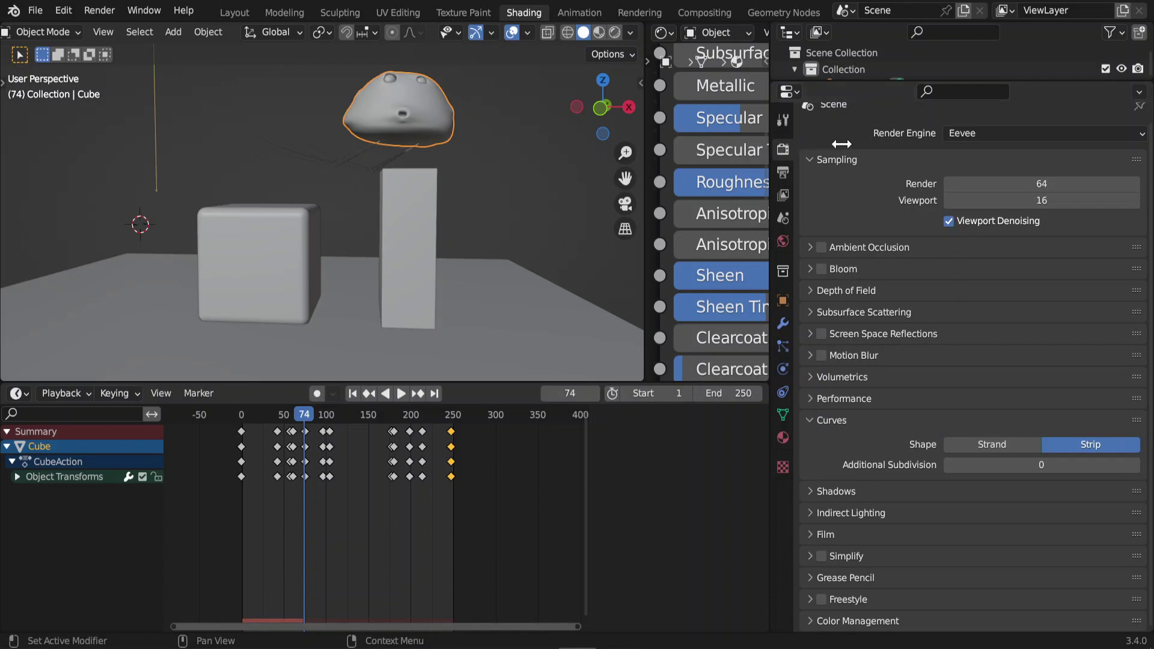
drag(768, 116, 887, 114)
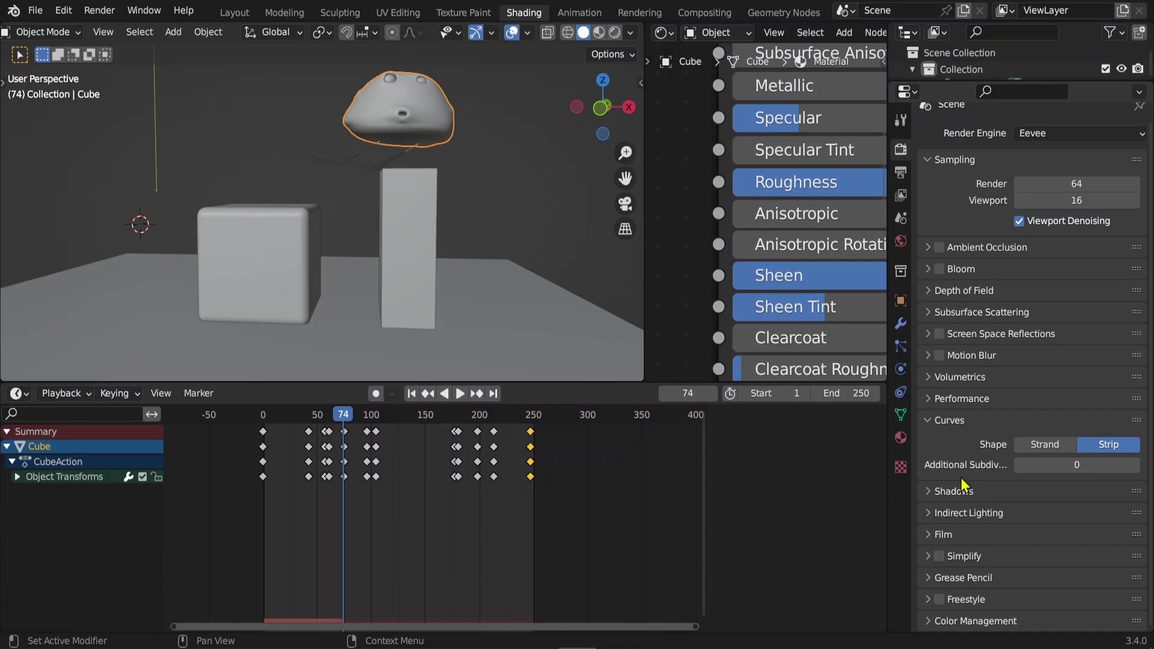
scroll(937, 433, up, 1)
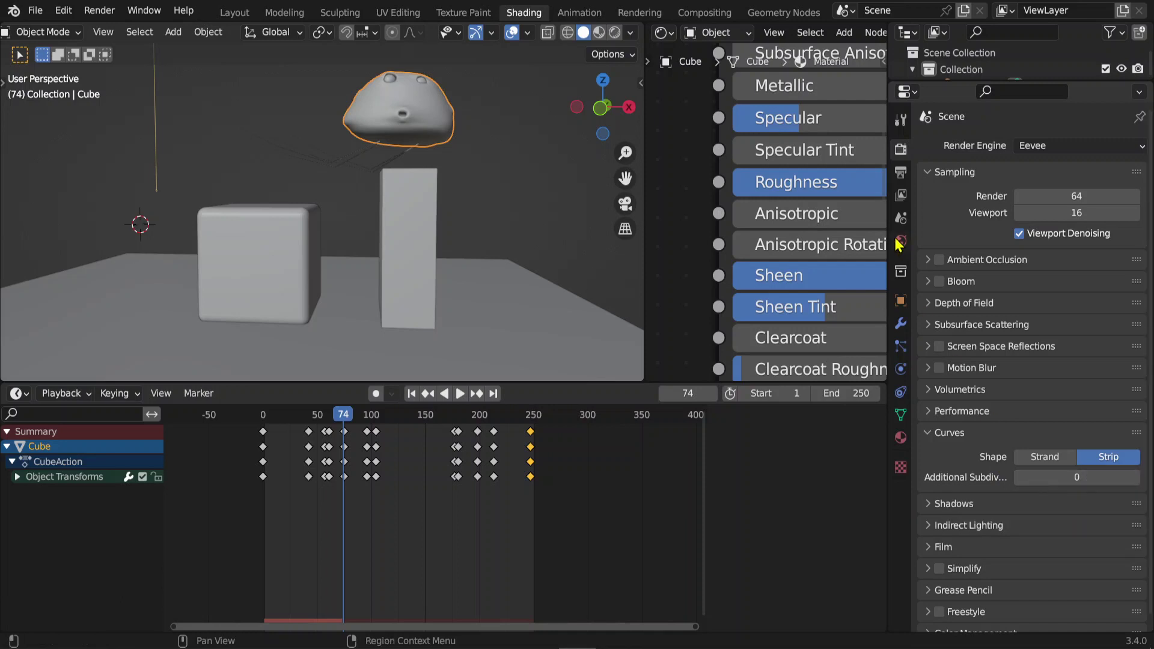
click(900, 346)
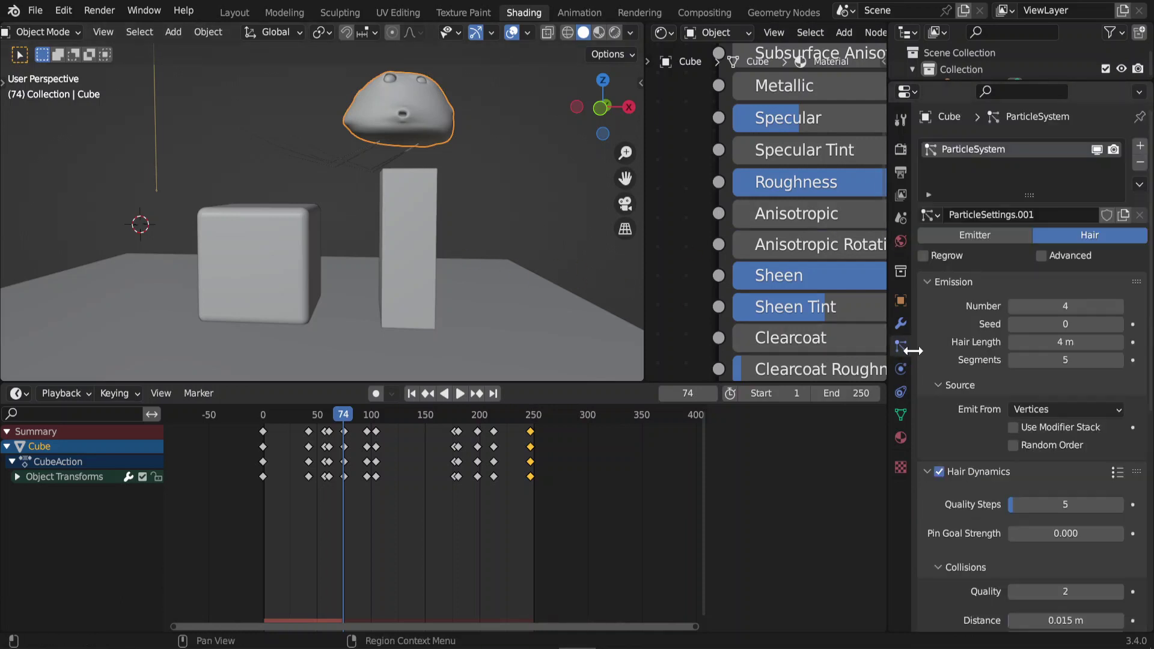
scroll(998, 360, down, 6)
scroll(1016, 324, down, 2)
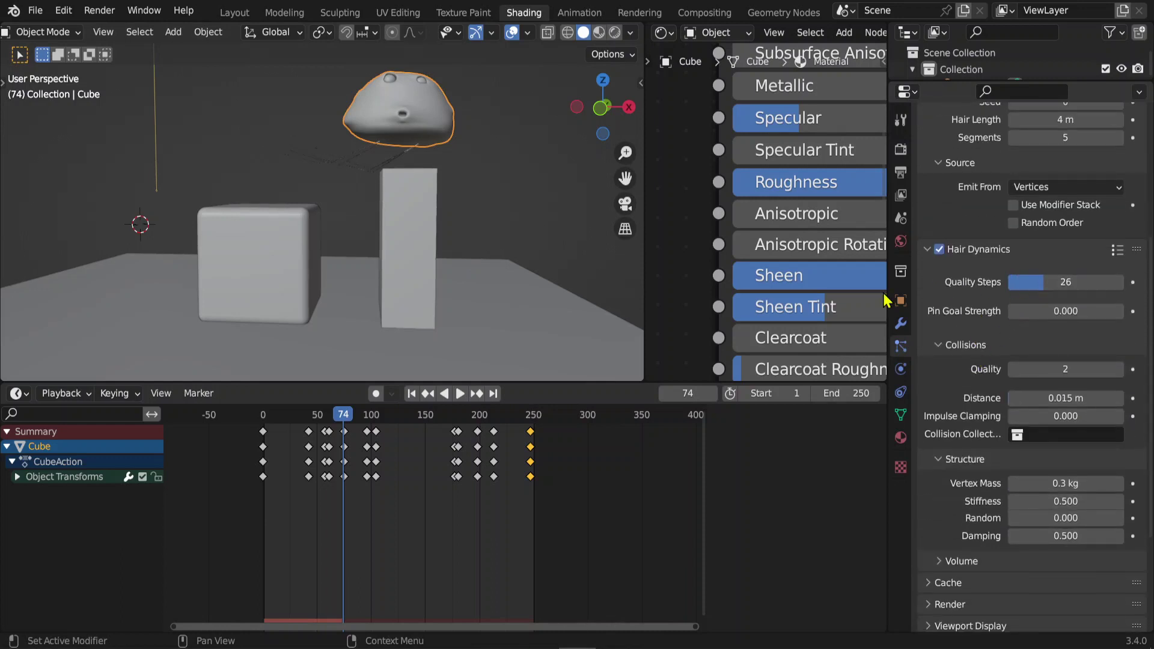
Replay from the first frame in wireframe and set hair dynamics Quality Steps to 20.
key(shift+Left)
key(space)
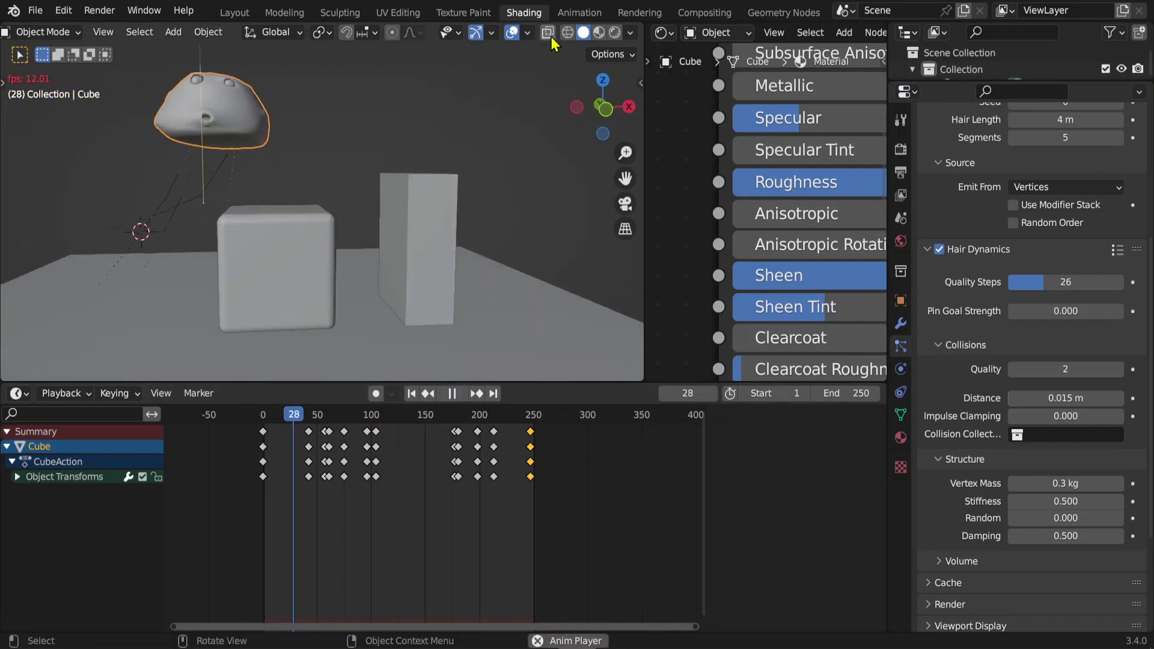
click(567, 33)
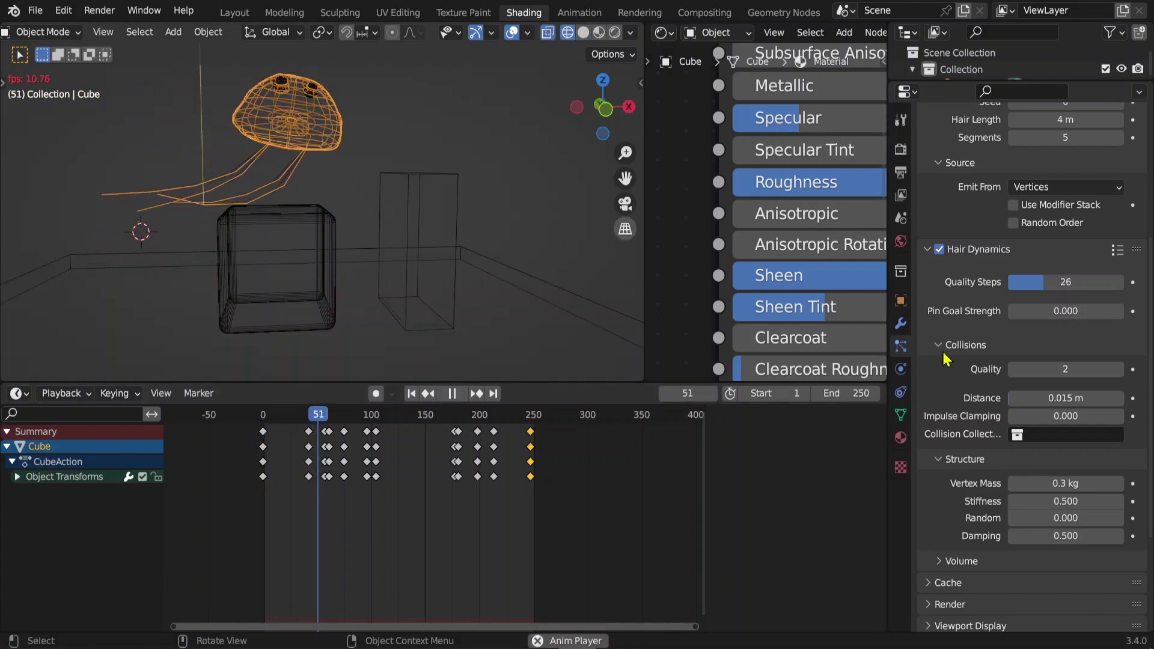
drag(1066, 282, 1034, 282)
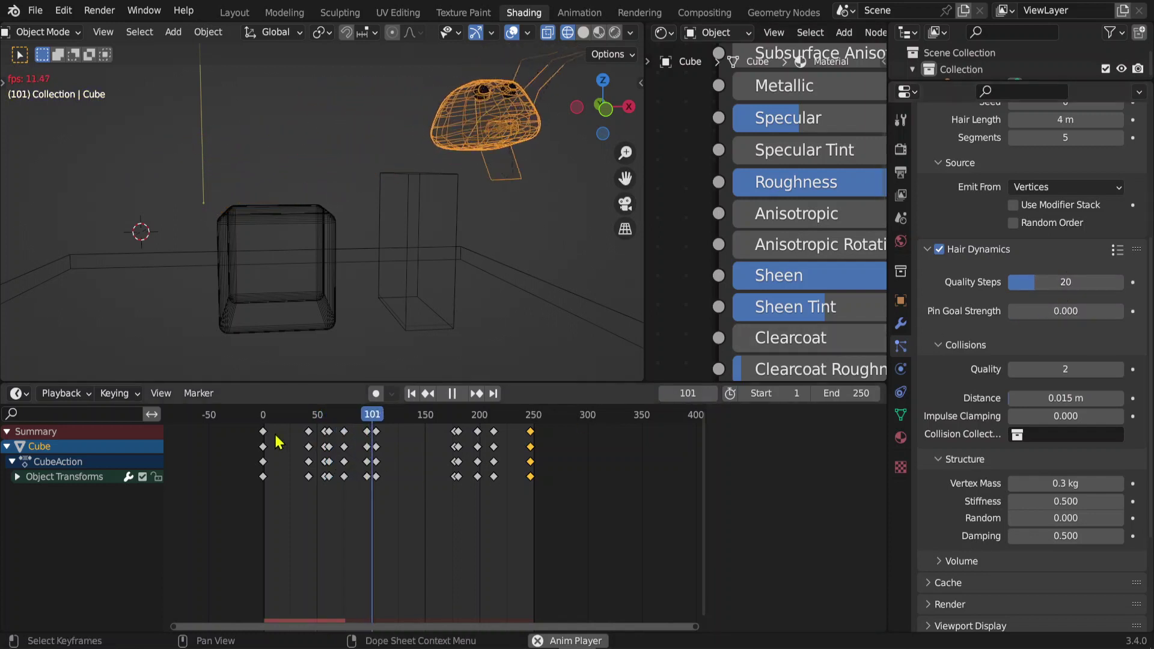
click(258, 415)
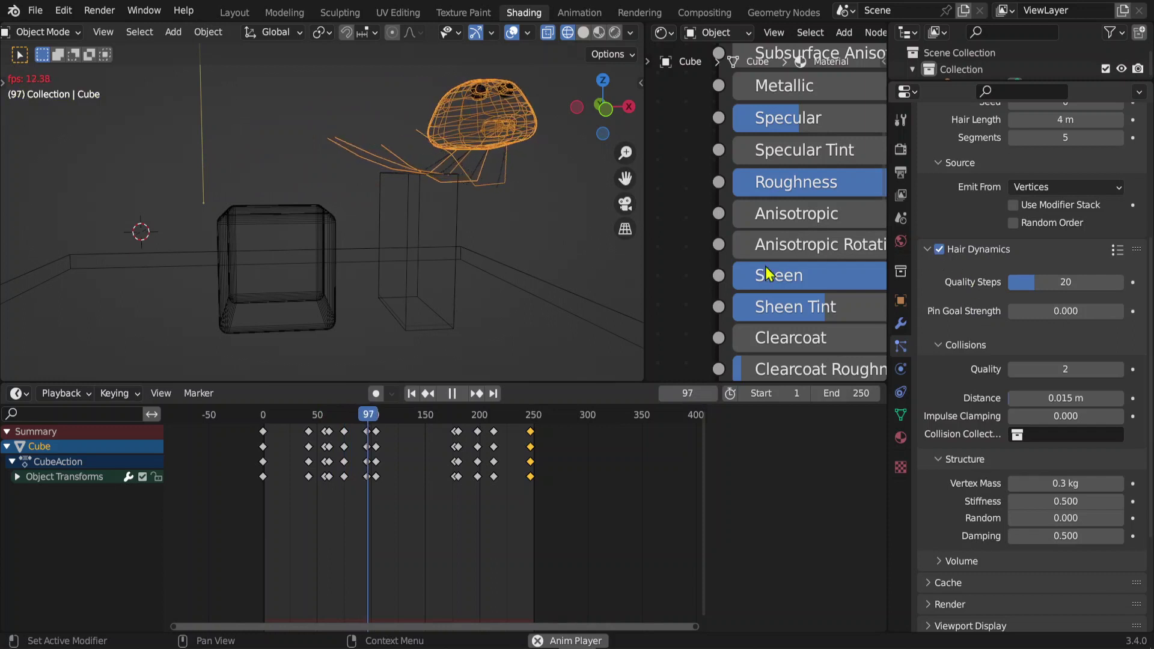
Set Pin Goal Strength to 0.000, stop playback, and rewind to frame 0.
scroll(565, 231, up, 1)
shift+middle_drag(565, 231, 472, 238)
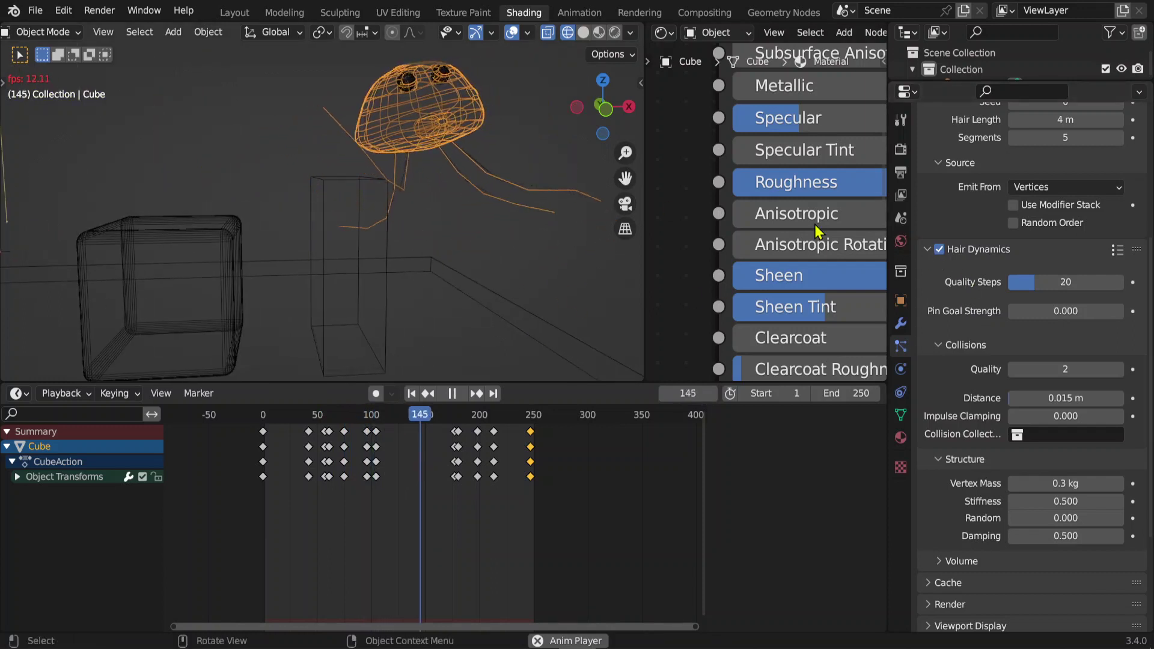
mouse_move(1056, 311)
mouse_down()
mouse_move(1075, 310)
mouse_move(1055, 310)
mouse_up()
key(space)
middle_drag(363, 237, 472, 249)
click(265, 414)
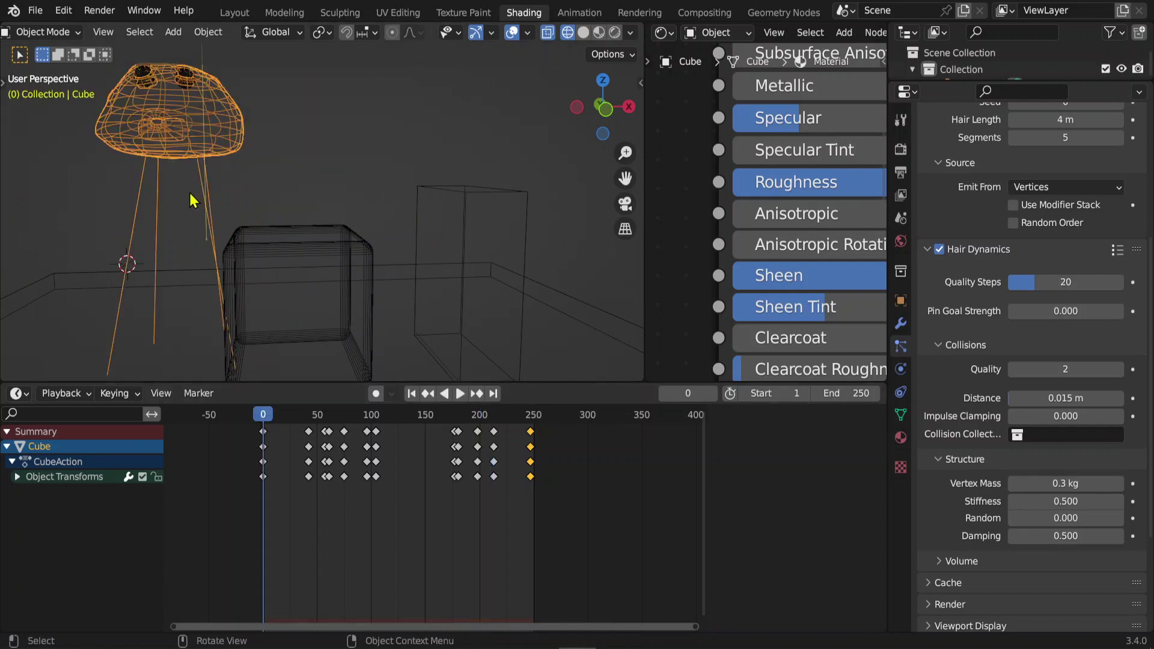
middle_drag(191, 201, 243, 225)
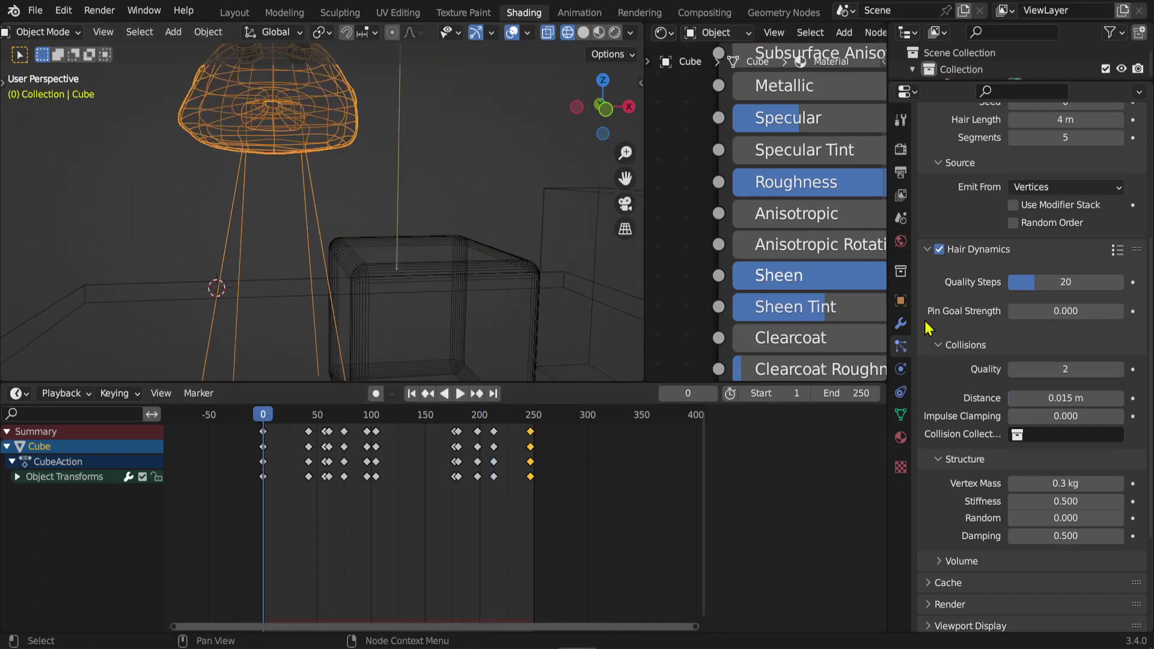
Widen the hair root and tip diameters and switch the viewport to Solid shading.
scroll(1022, 312, down, 3)
click(941, 282)
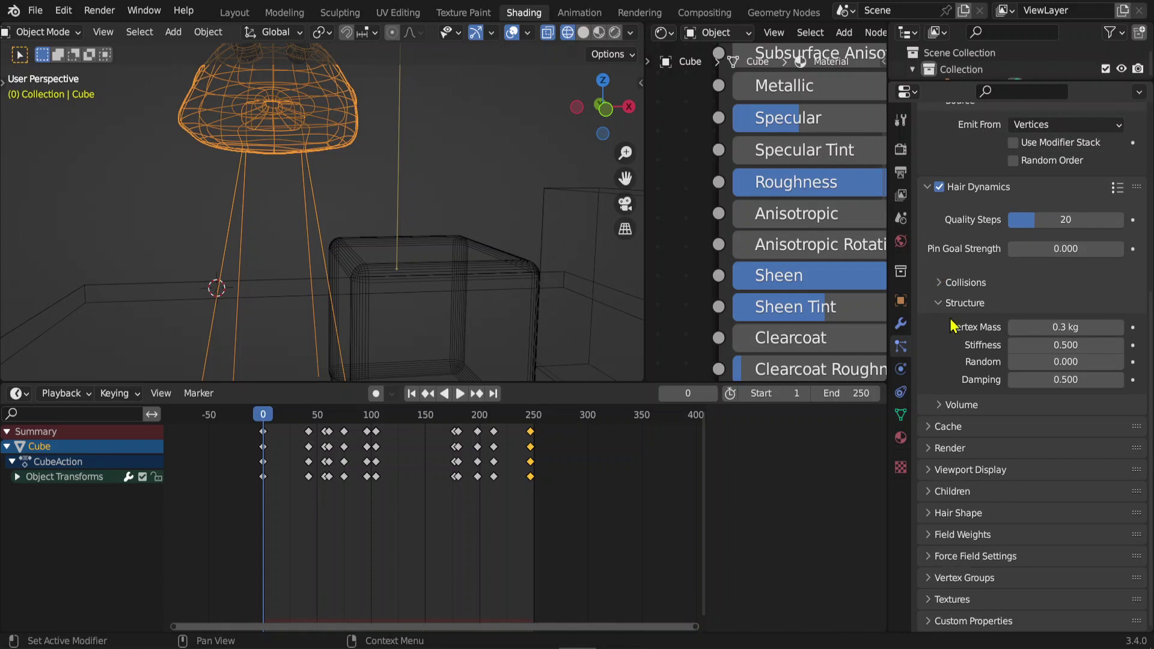
click(1003, 520)
scroll(1002, 395, down, 4)
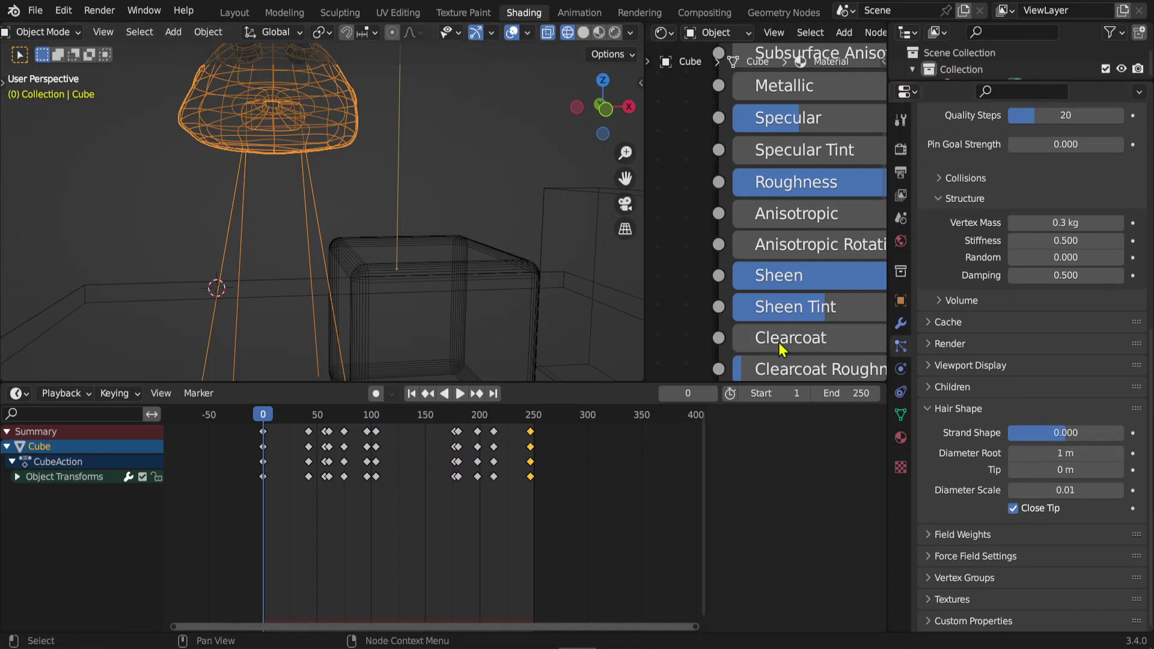
drag(1050, 452, 1059, 469)
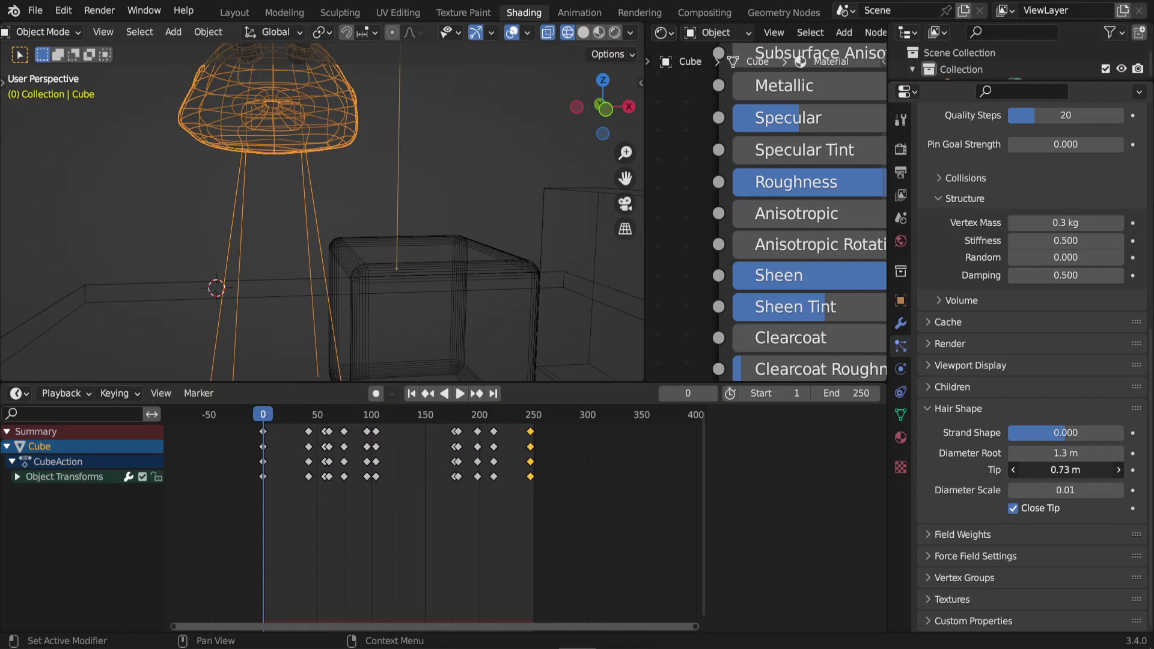
drag(1059, 469, 1063, 469)
text(0.2)
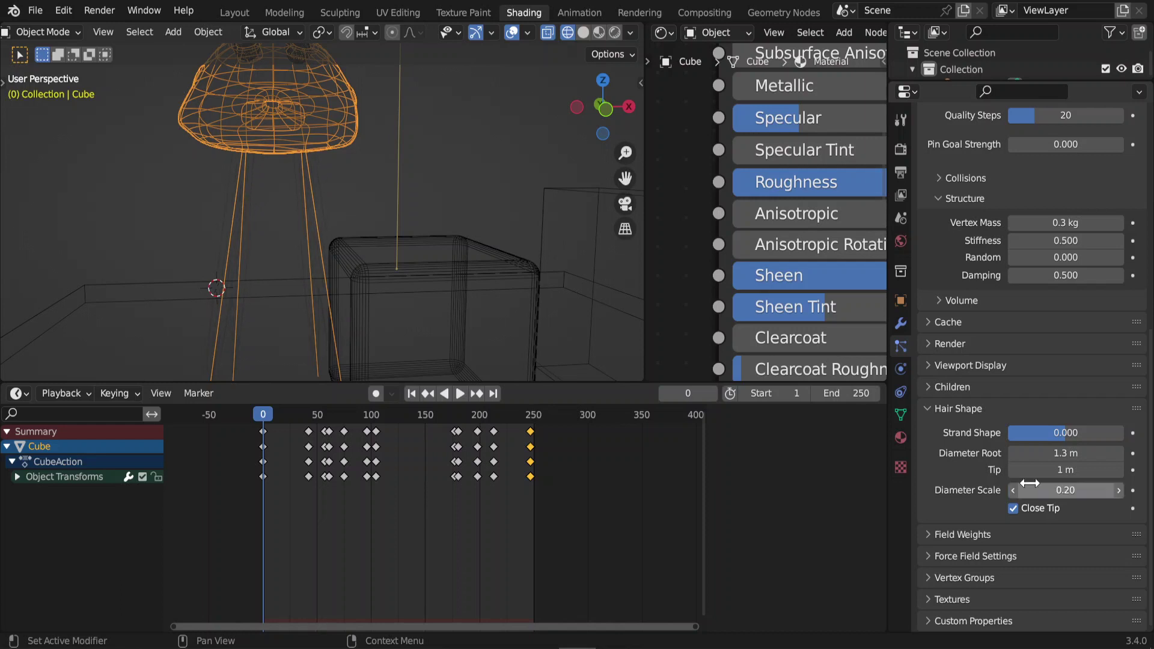
click(583, 33)
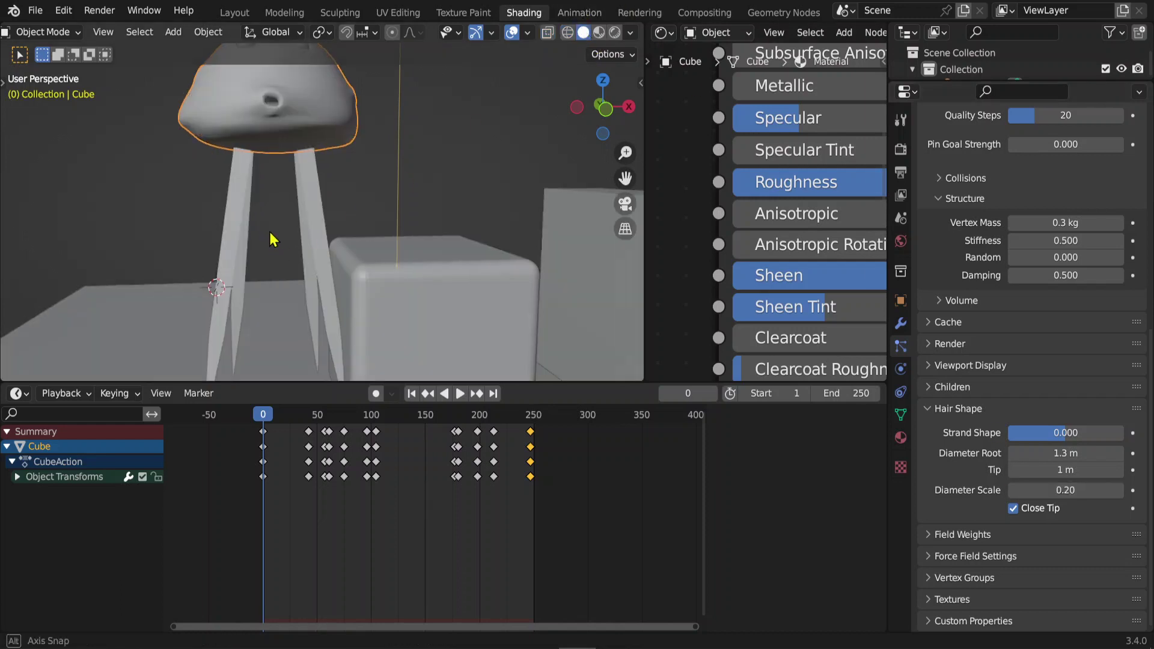
Set Strand Shape -0.164, root and tip diameter 1.6 m, and Diameter Scale 0.12.
middle_drag(271, 237, 283, 226)
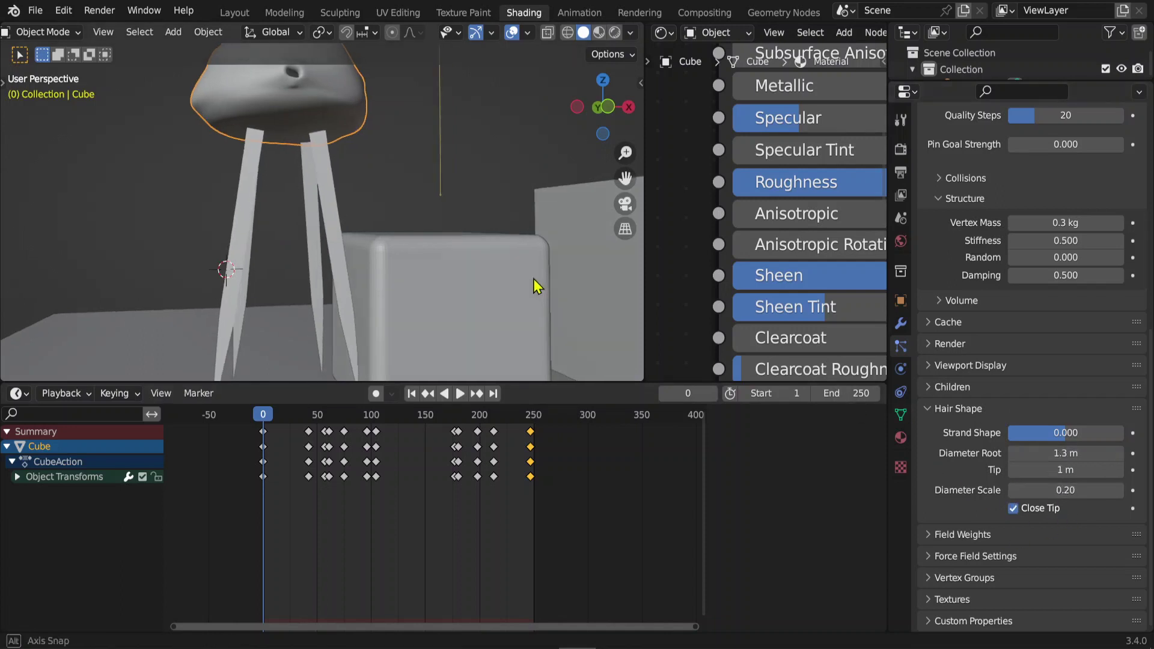
middle_drag(535, 285, 457, 265)
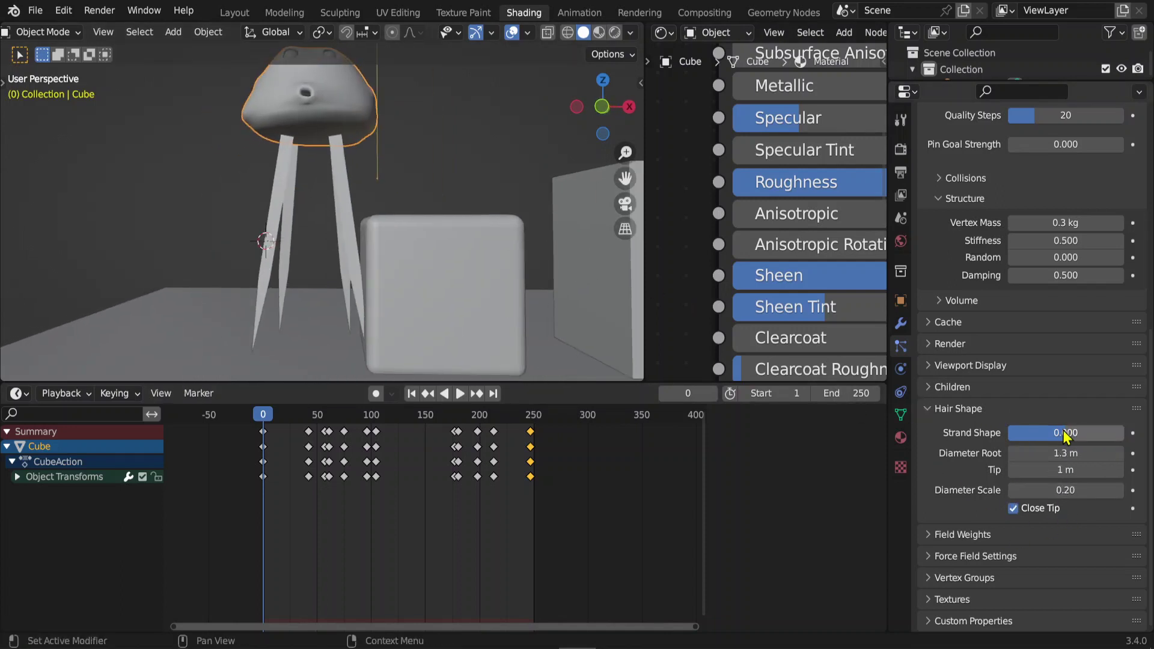
key(minus)
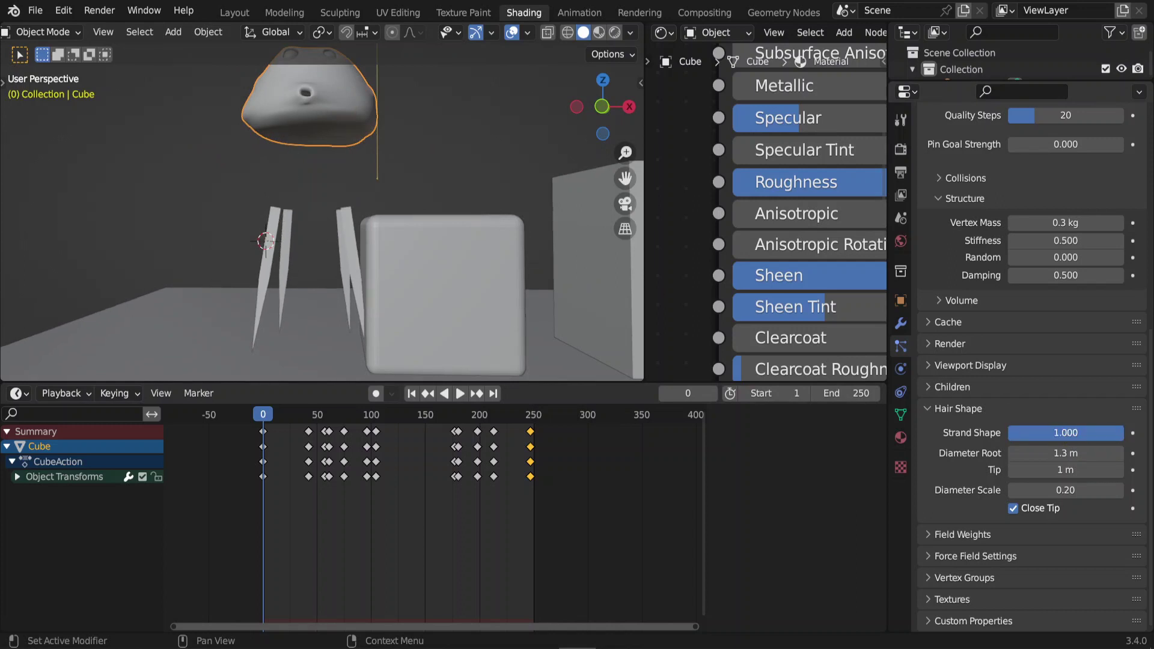
drag(1066, 433, 1021, 433)
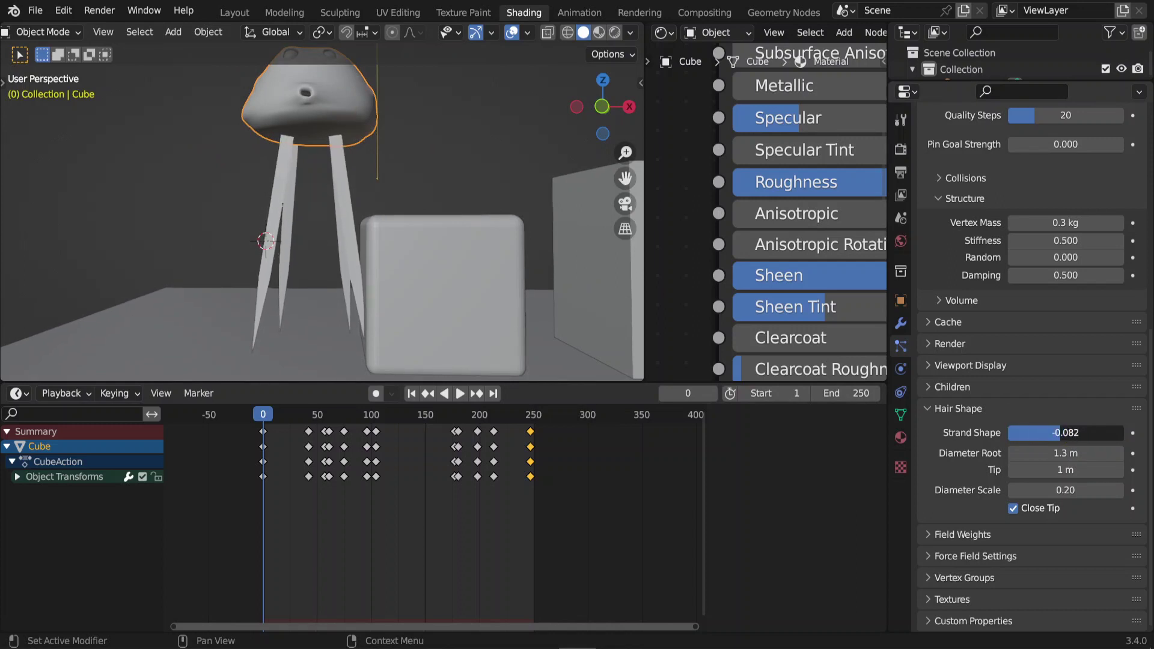
drag(1065, 432, 1046, 432)
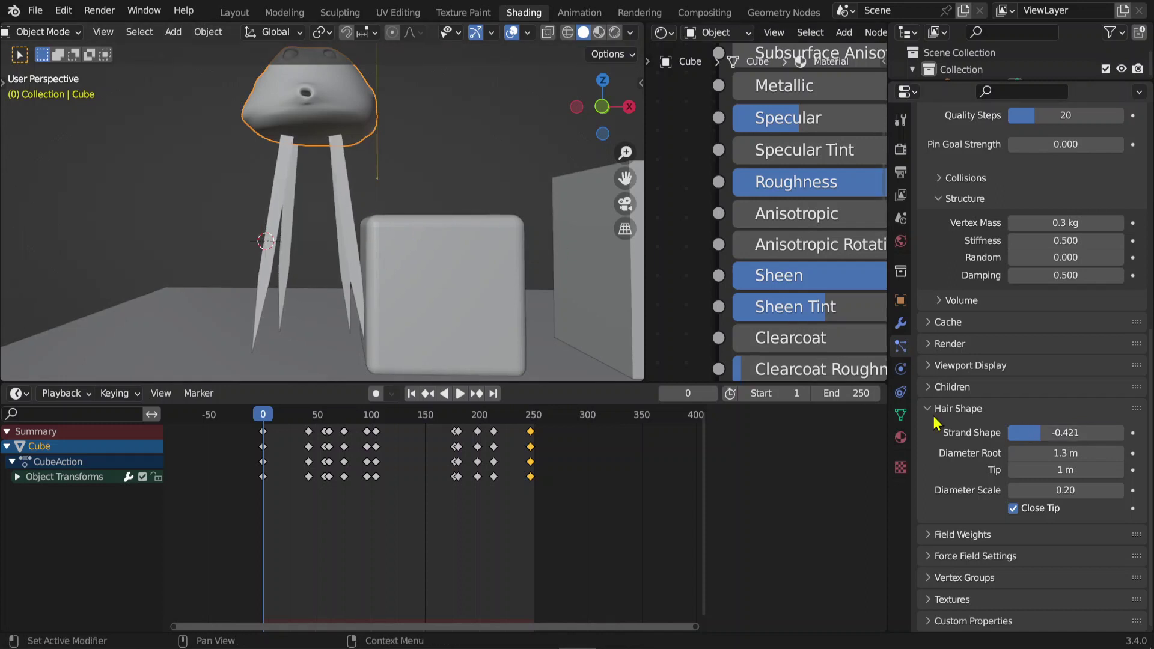
mouse_move(1052, 452)
mouse_down()
mouse_move(1075, 452)
mouse_move(1052, 469)
mouse_move(1028, 433)
mouse_move(1082, 433)
mouse_move(1028, 432)
mouse_move(1058, 433)
mouse_up()
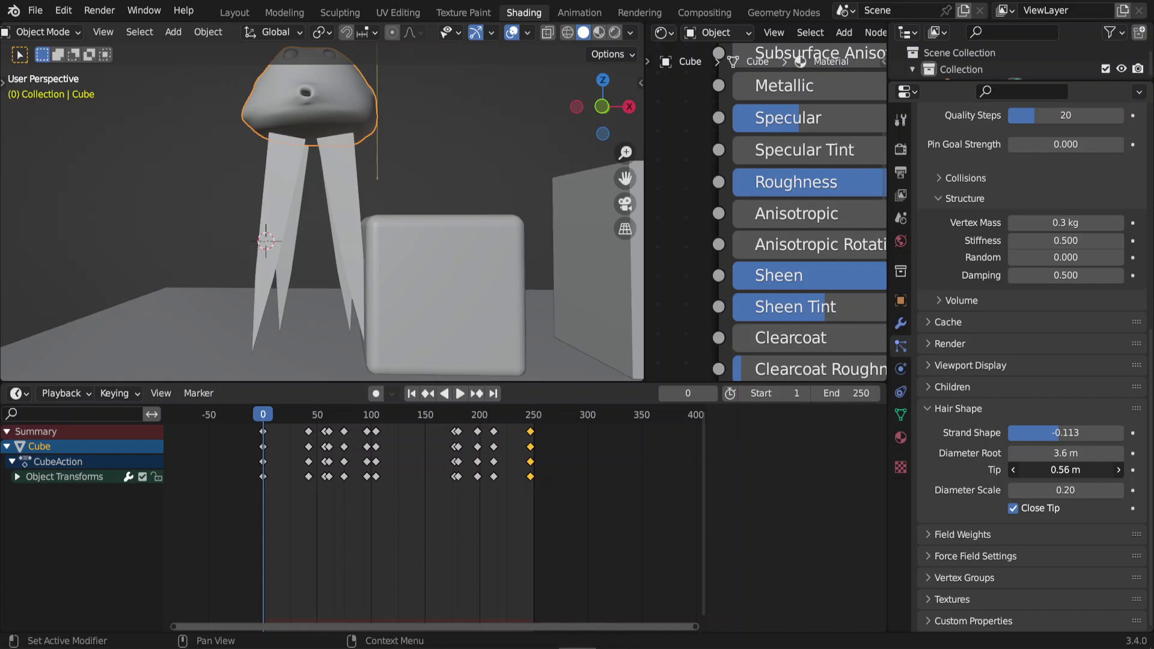
mouse_move(1069, 457)
mouse_down()
mouse_move(1051, 453)
mouse_move(1047, 469)
mouse_up()
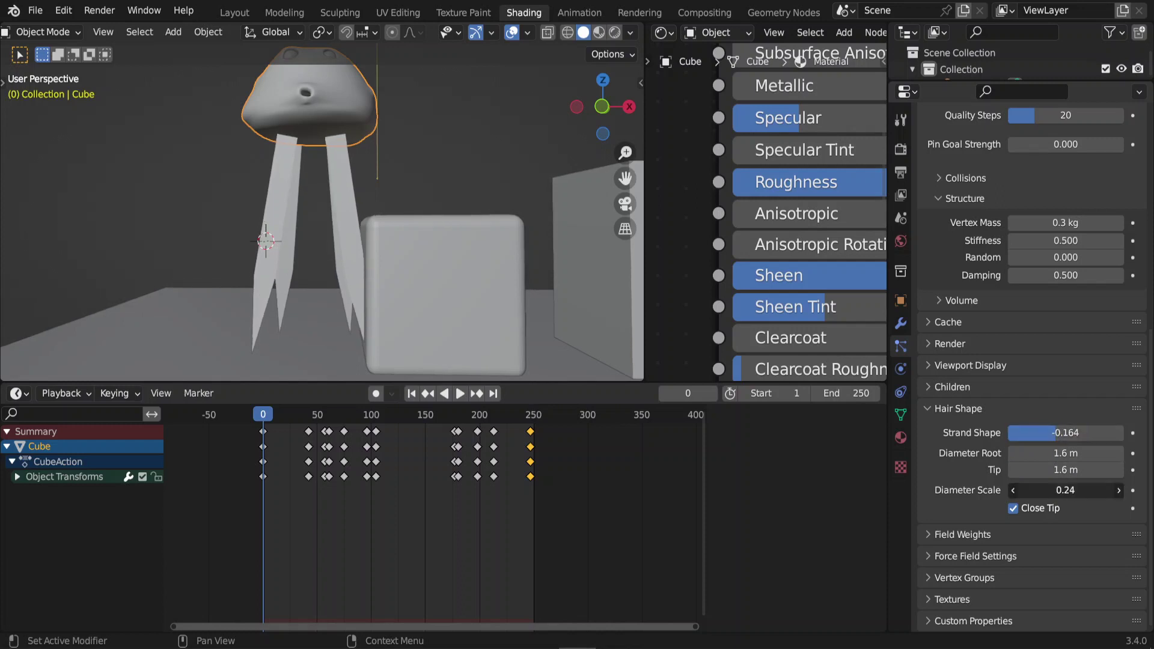
drag(1064, 490, 1044, 489)
mouse_move(335, 176)
middle_down()
mouse_move(481, 180)
mouse_move(391, 175)
mouse_move(433, 180)
middle_up()
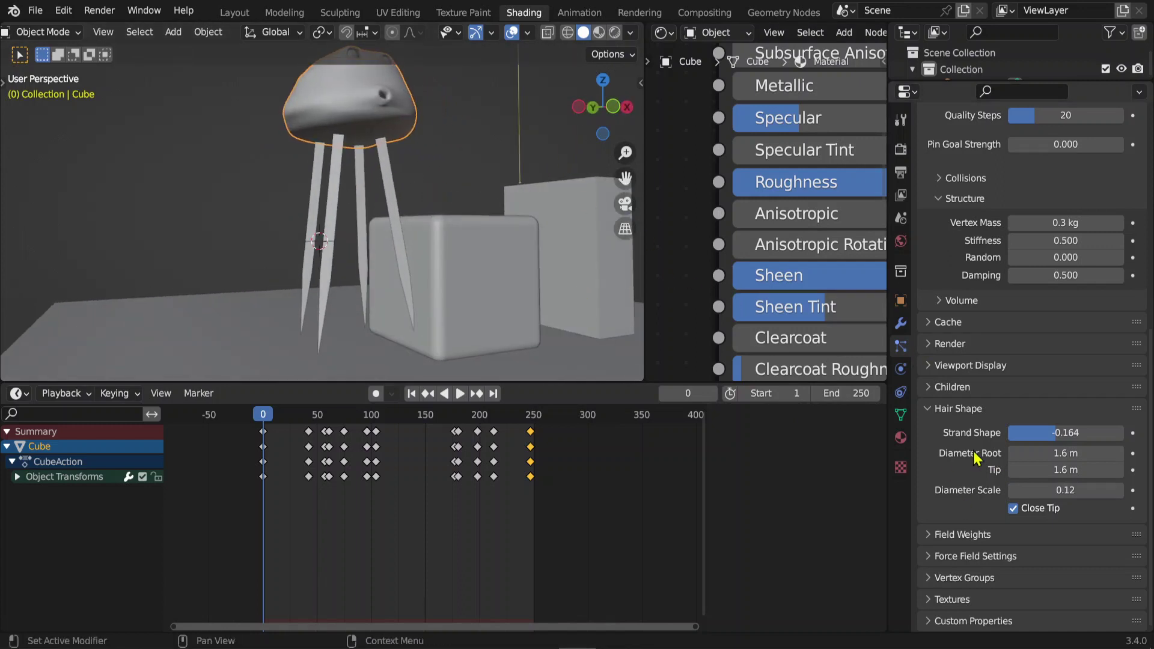
click(945, 410)
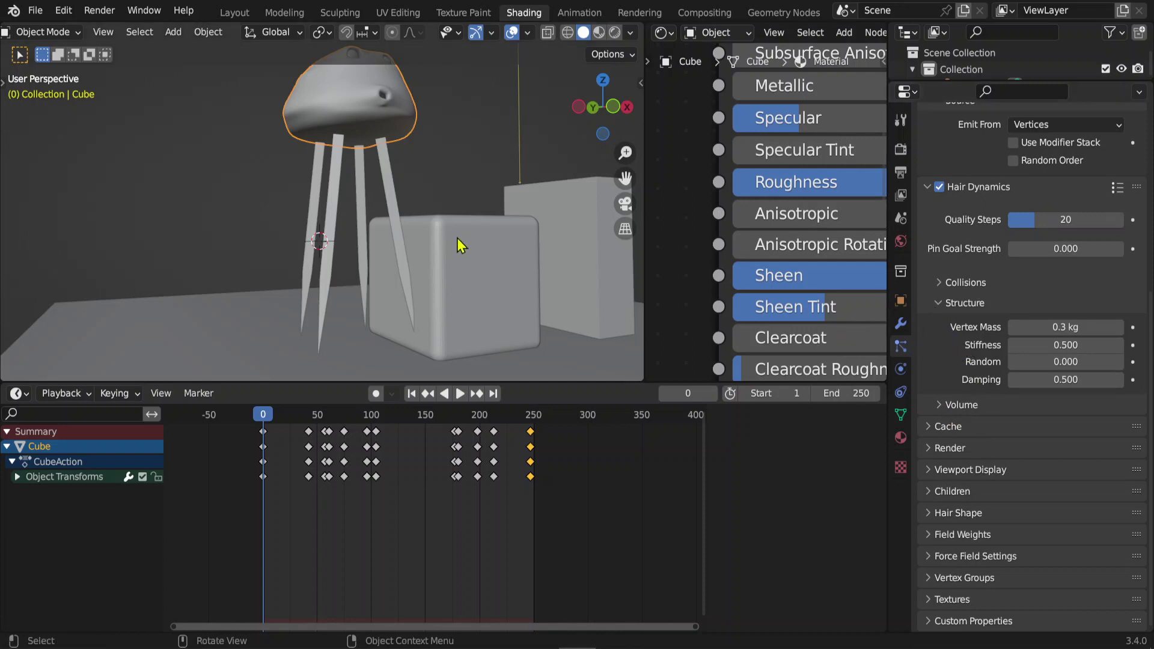
Play the tentacle animation and orbit and pan to frame the jellyfish and both cubes.
mouse_move(460, 245)
middle_down()
mouse_move(427, 245)
mouse_move(360, 207)
middle_up()
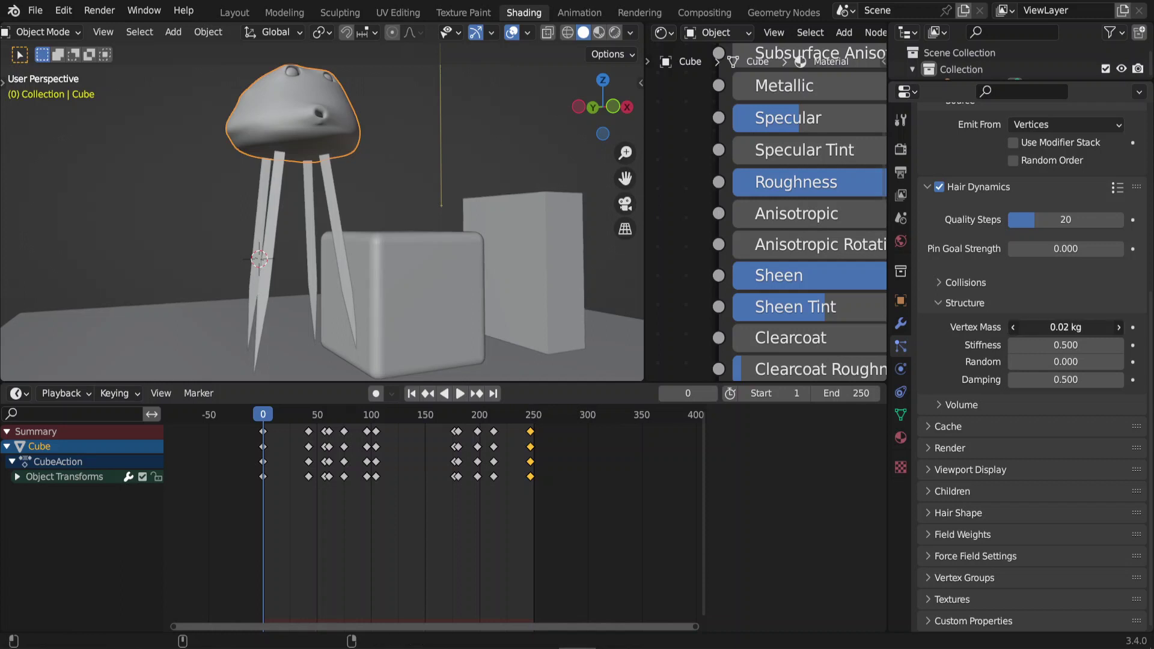
key(space)
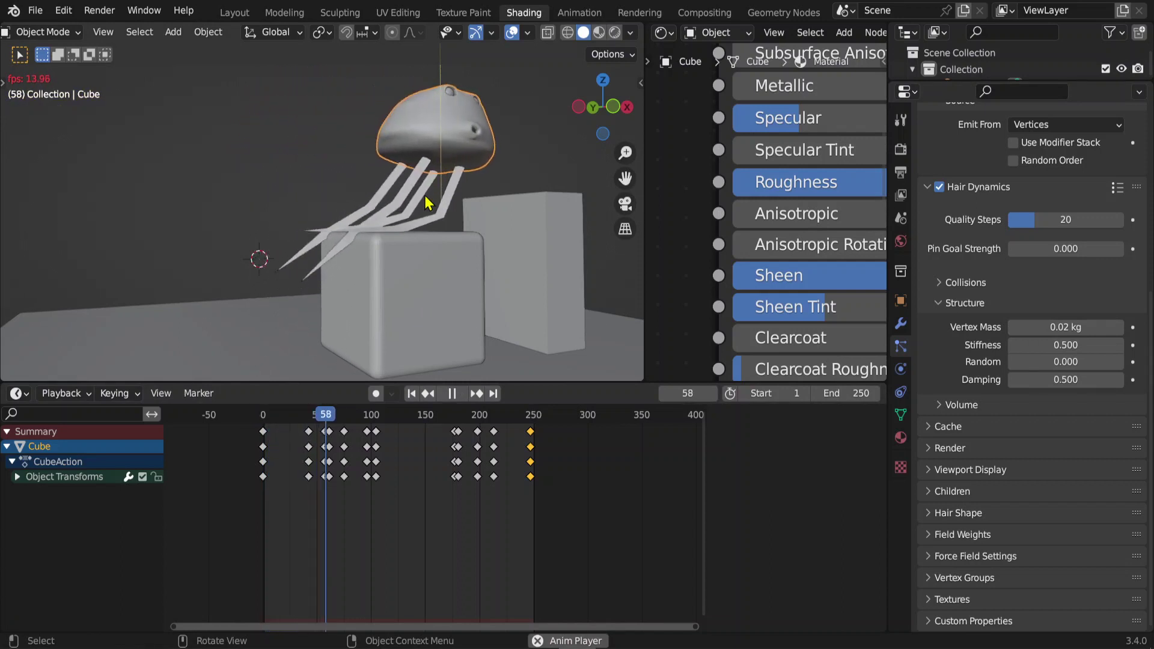
mouse_move(425, 203)
middle_down()
mouse_move(513, 239)
mouse_move(531, 274)
middle_up()
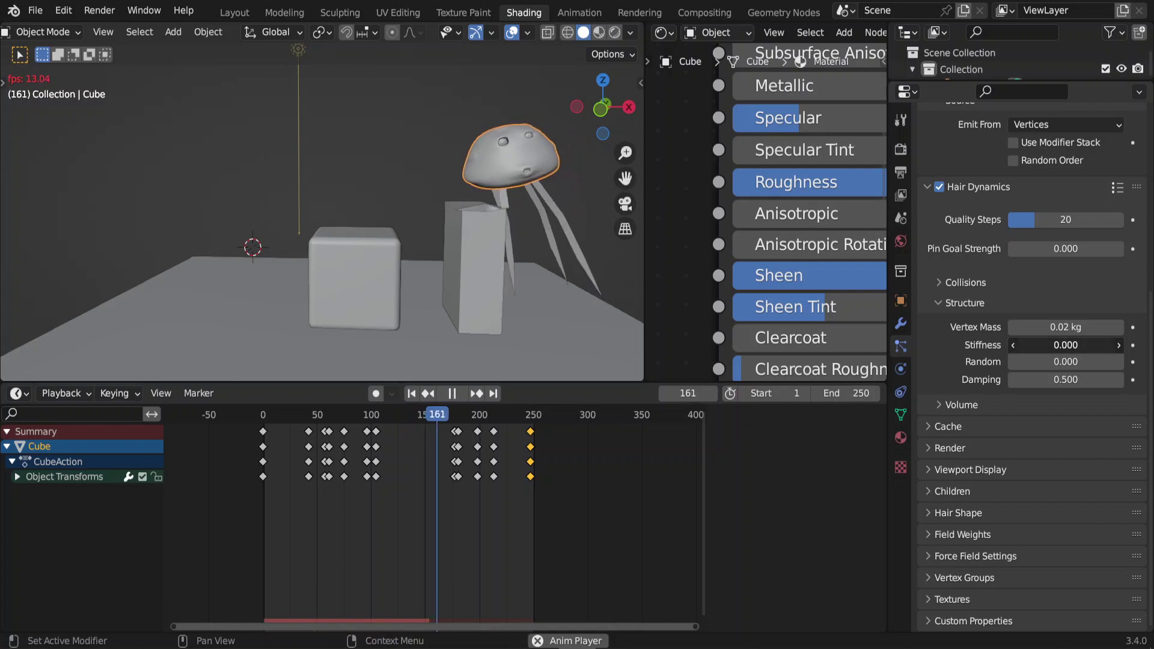
mouse_move(554, 251)
middle_down()
mouse_move(535, 257)
mouse_move(557, 257)
middle_up()
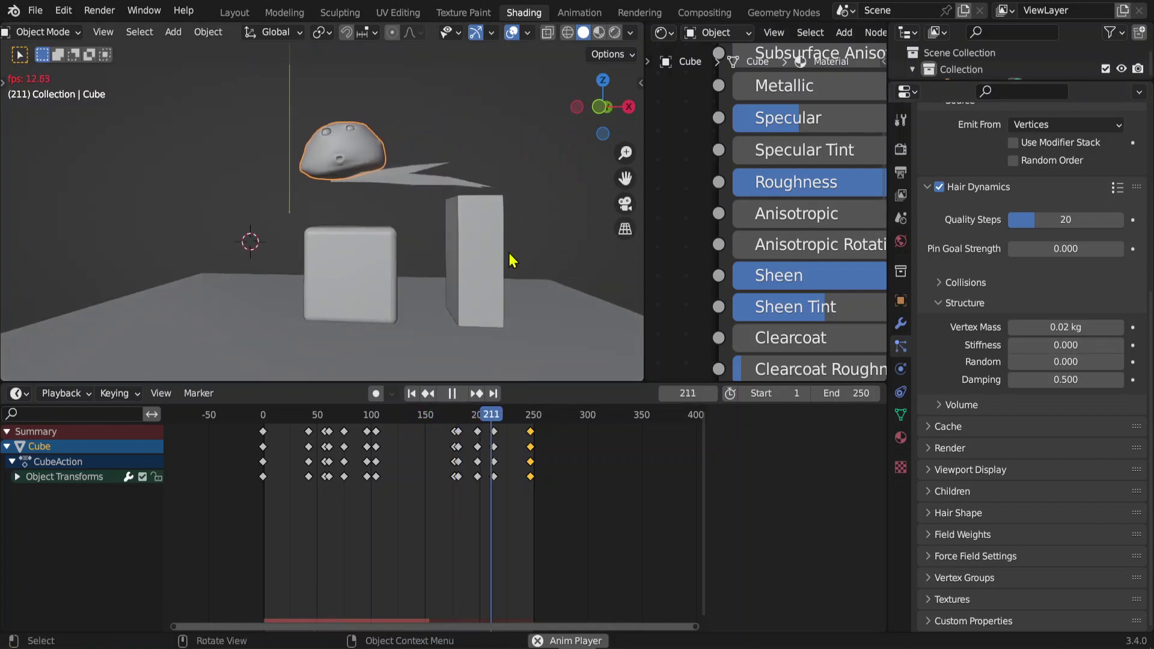
click(252, 424)
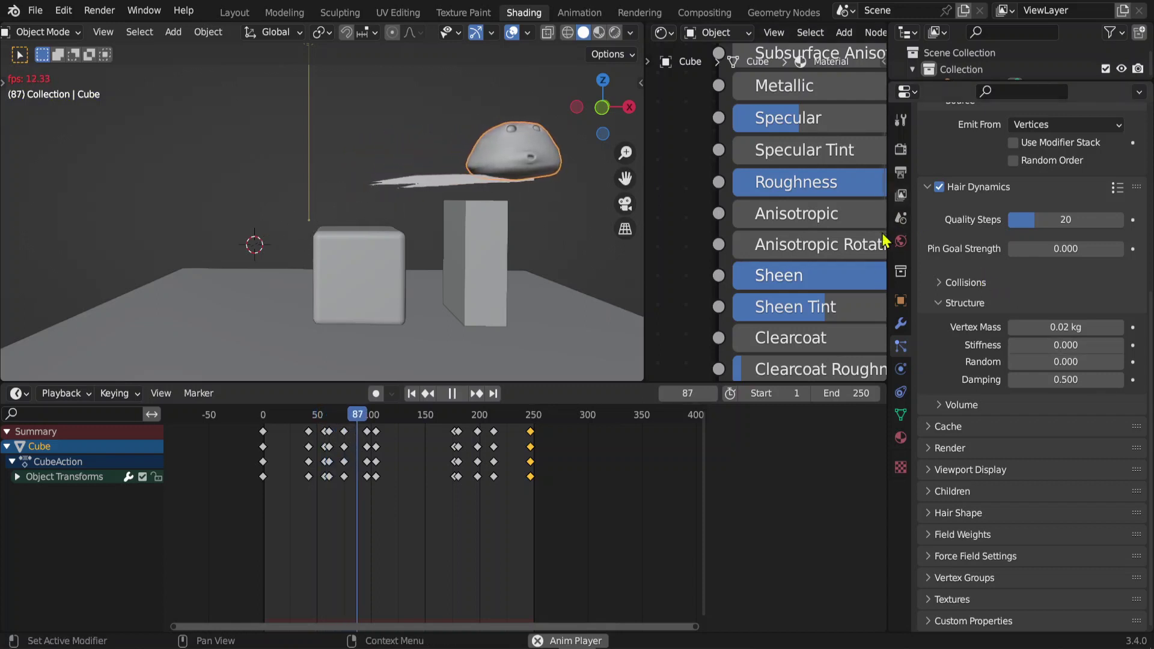
mouse_move(572, 215)
shift+middle_down()
mouse_move(520, 236)
mouse_move(508, 207)
mouse_move(550, 199)
shift+middle_up()
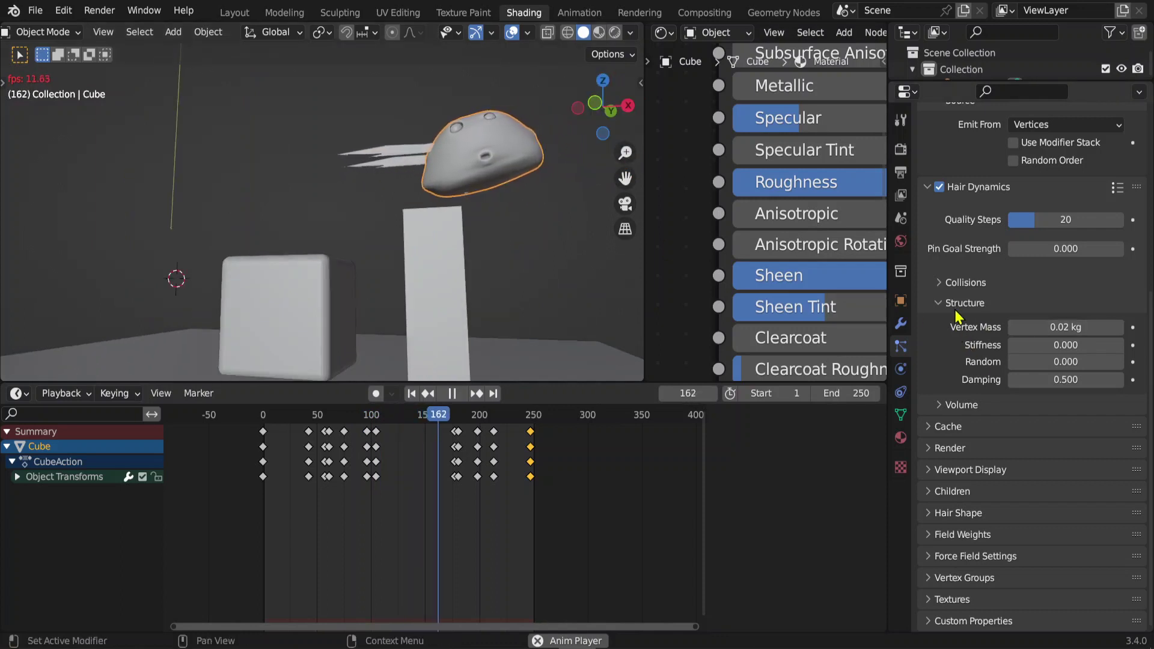
Set hair dynamics Pin Goal Strength to 0.16 and orbit to view the hanging tentacles.
scroll(1022, 271, up, 1)
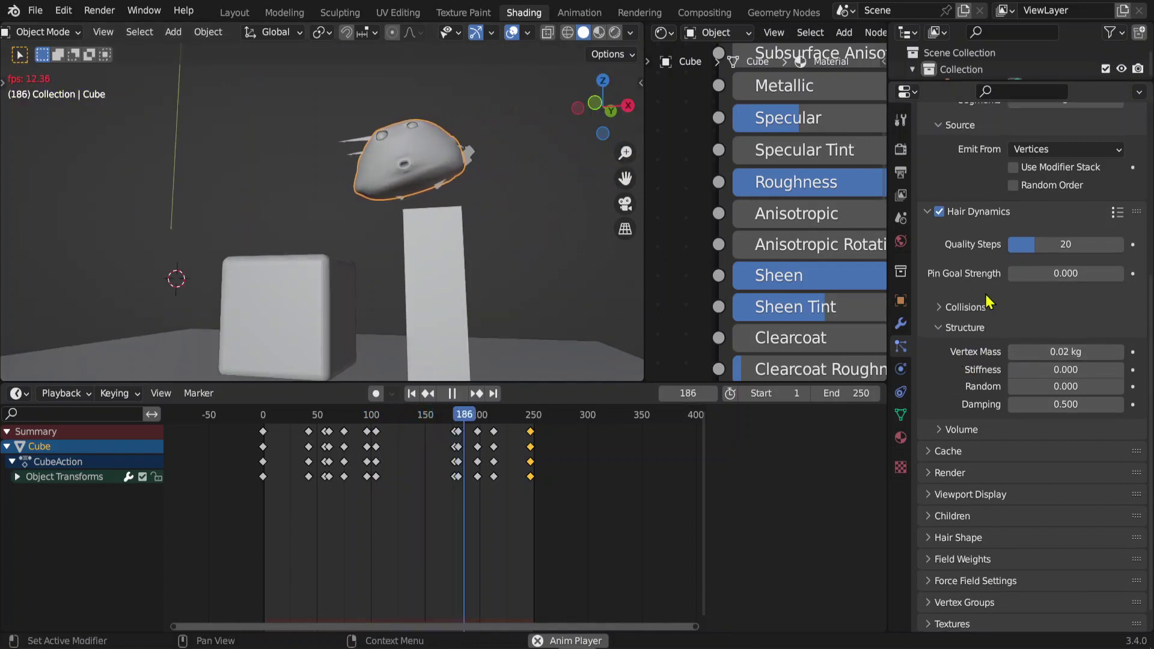
click(1044, 272)
text(0.02)
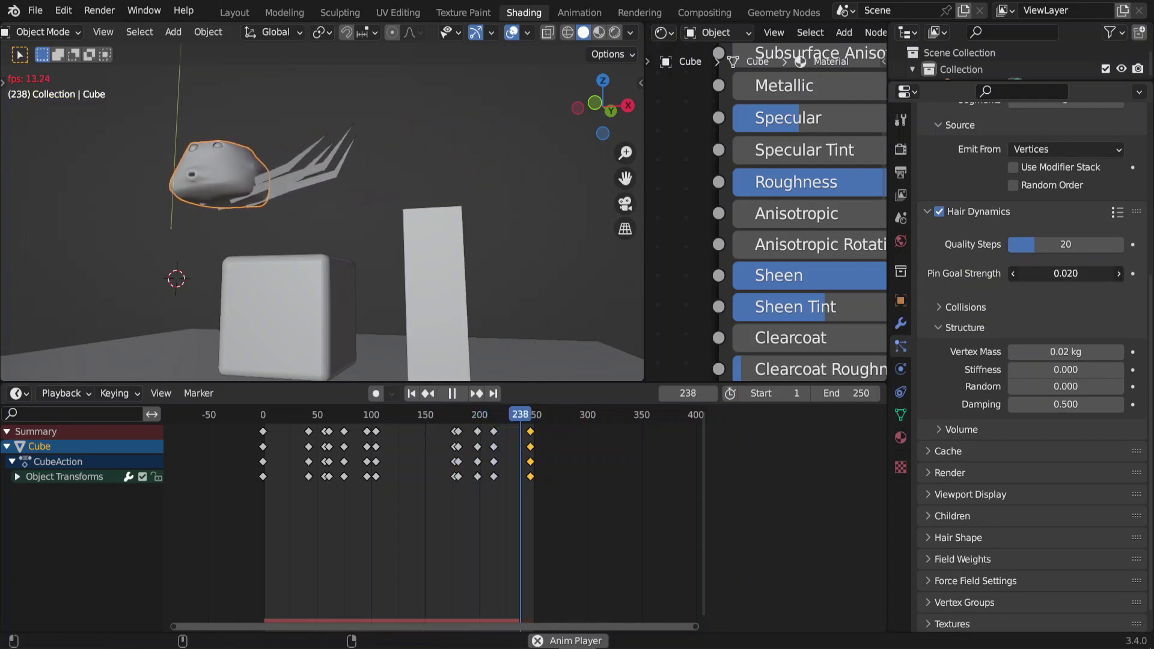
text(0.16)
key(Return)
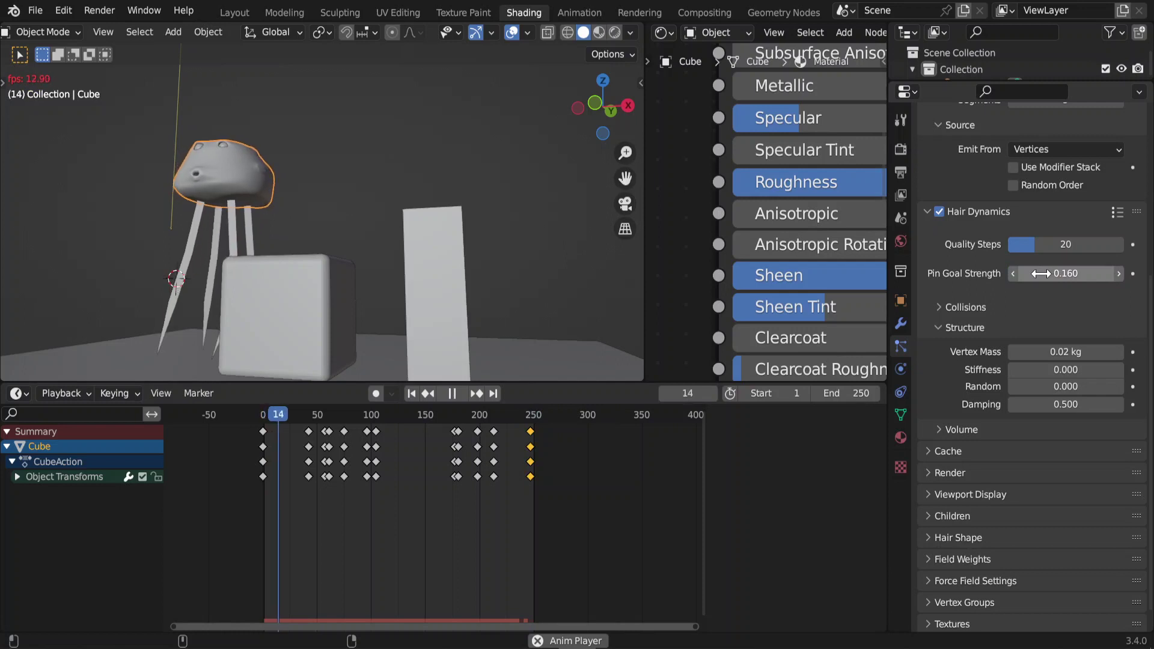
middle_drag(368, 228, 268, 224)
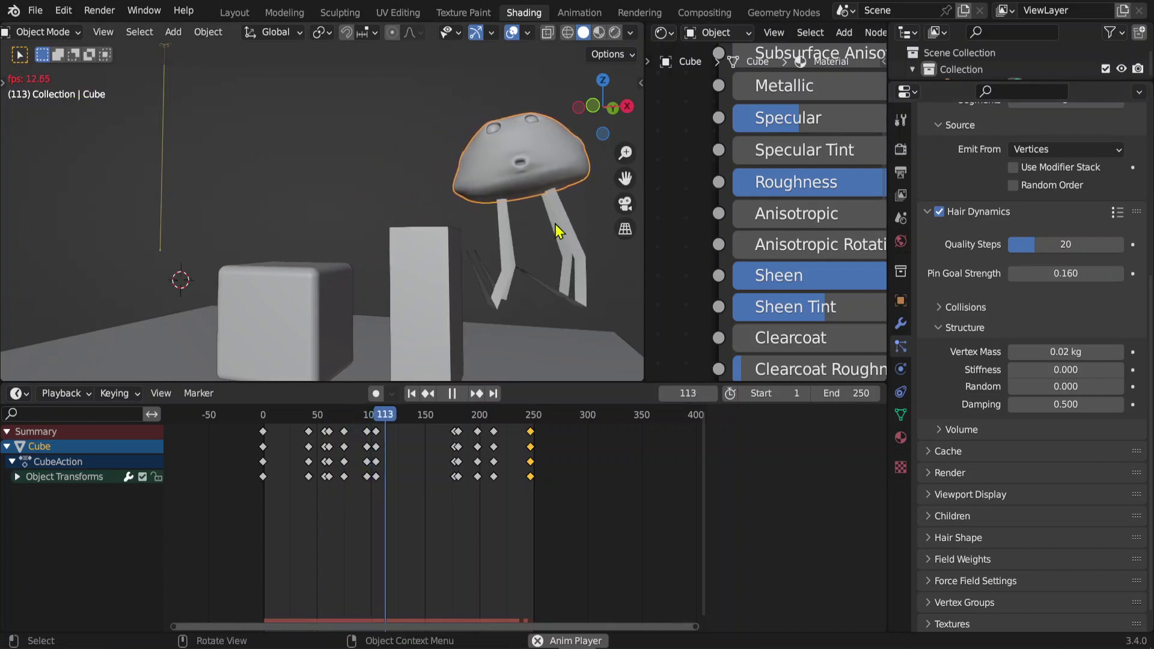
scroll(1065, 308, up, 1)
scroll(1081, 252, up, 3)
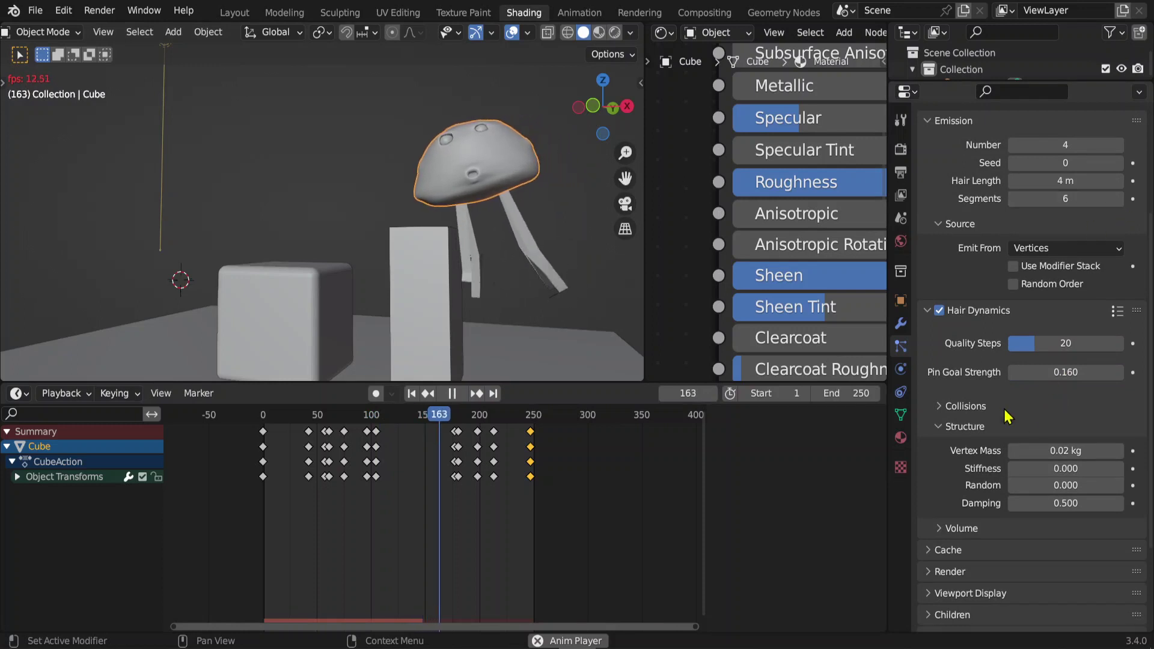
Set hair render Path Steps to 5 with B-Spline interpolation.
scroll(1010, 400, down, 4)
scroll(1010, 398, down, 1)
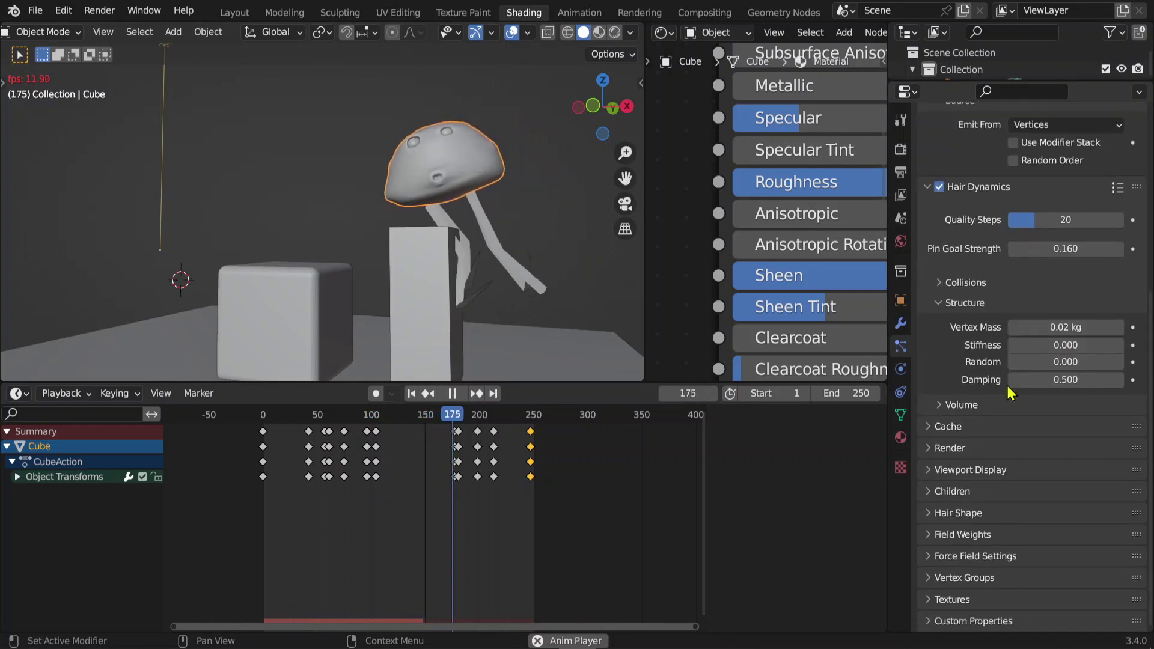
click(975, 450)
scroll(973, 448, down, 1)
scroll(977, 448, down, 3)
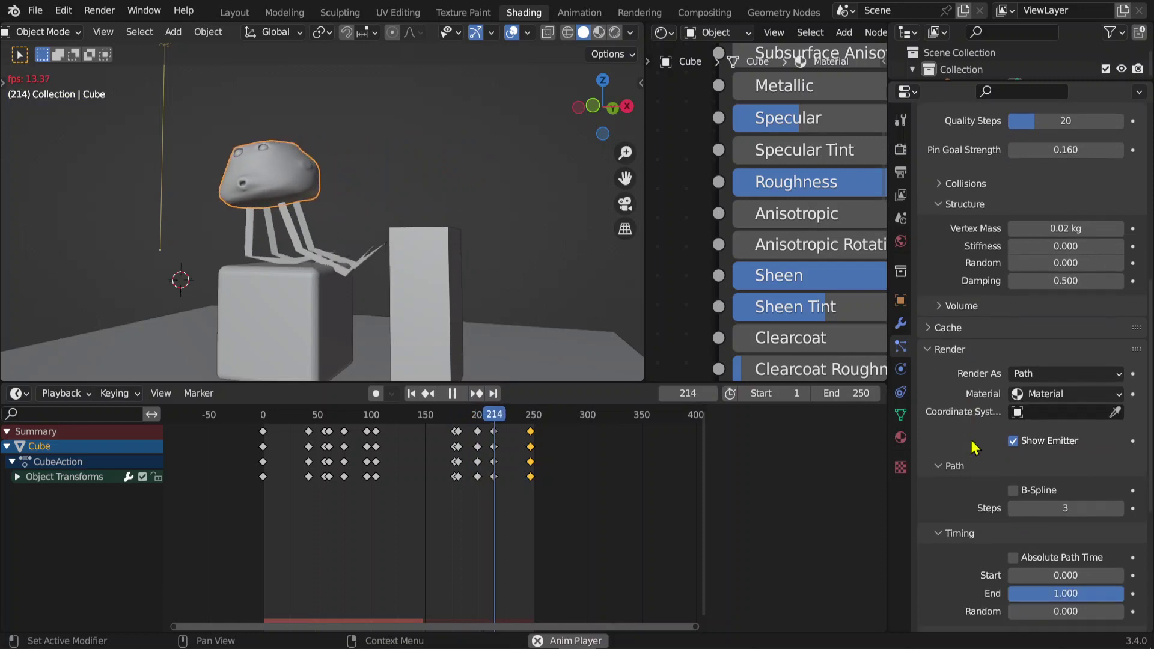
scroll(984, 484, down, 2)
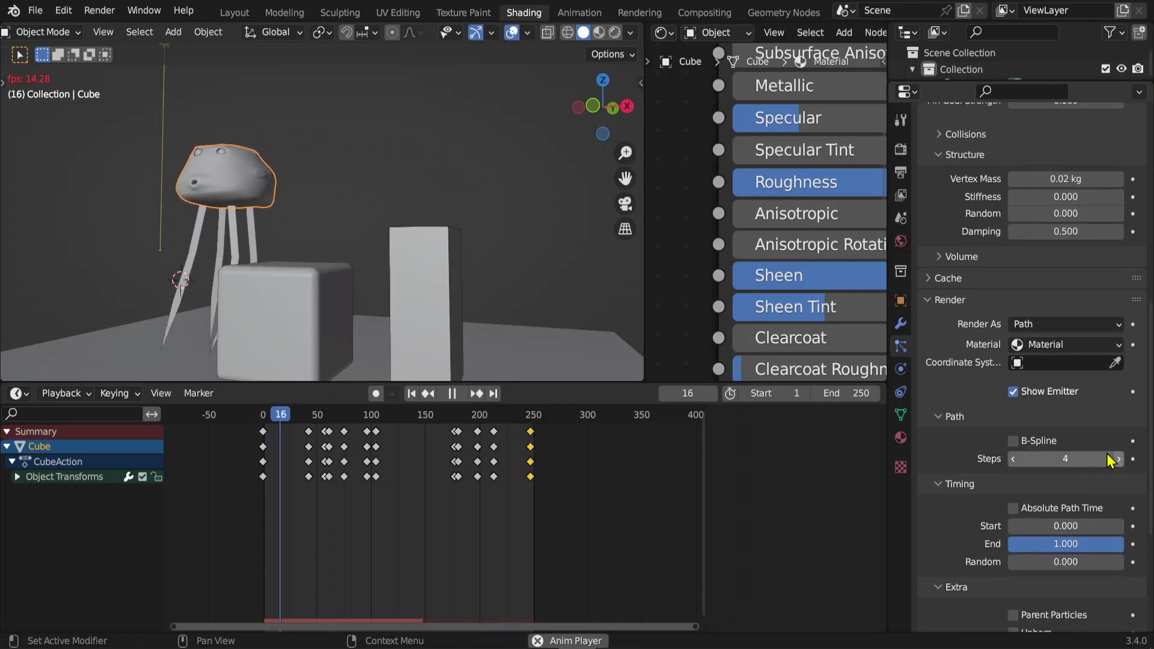
mouse_move(528, 268)
middle_down()
mouse_move(469, 361)
mouse_move(337, 347)
mouse_move(306, 271)
middle_up()
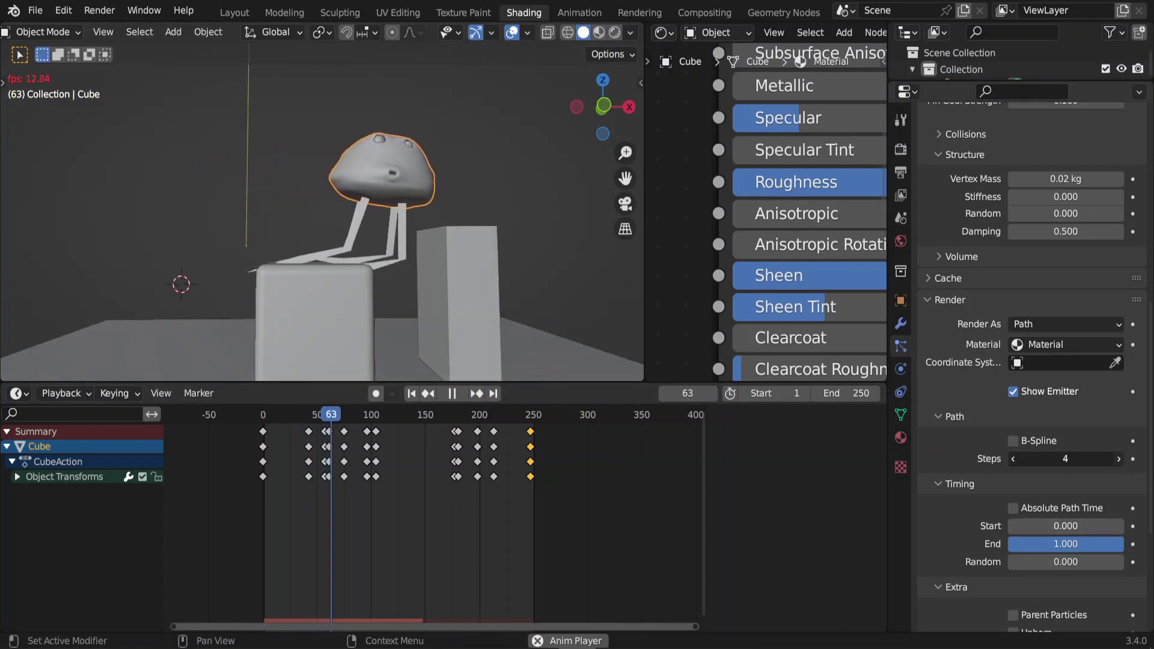
click(1117, 459)
click(1020, 445)
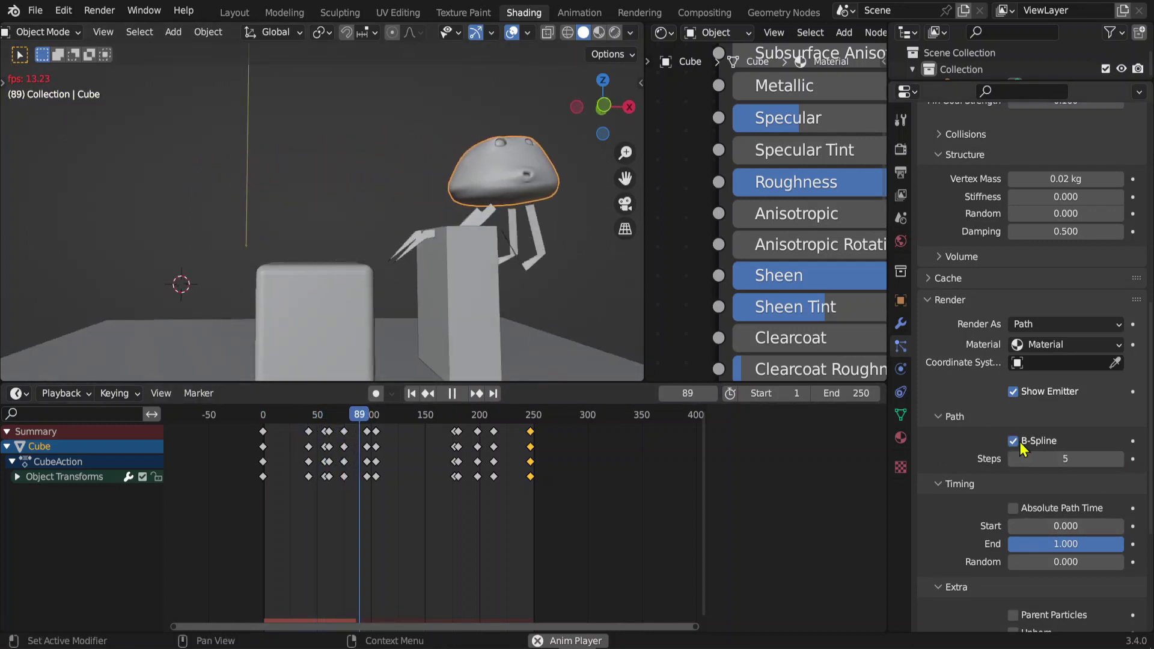
click(260, 418)
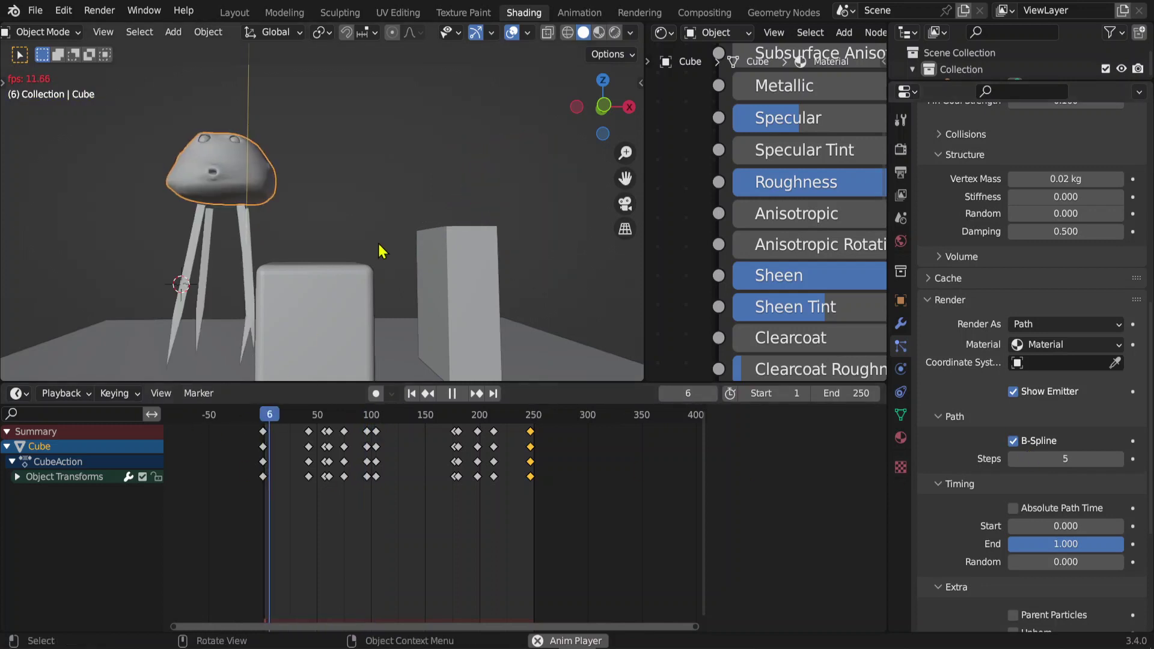
Set the hair Strand Shape to -0.169 and stop playback at frame 0.
middle_drag(402, 246, 438, 270)
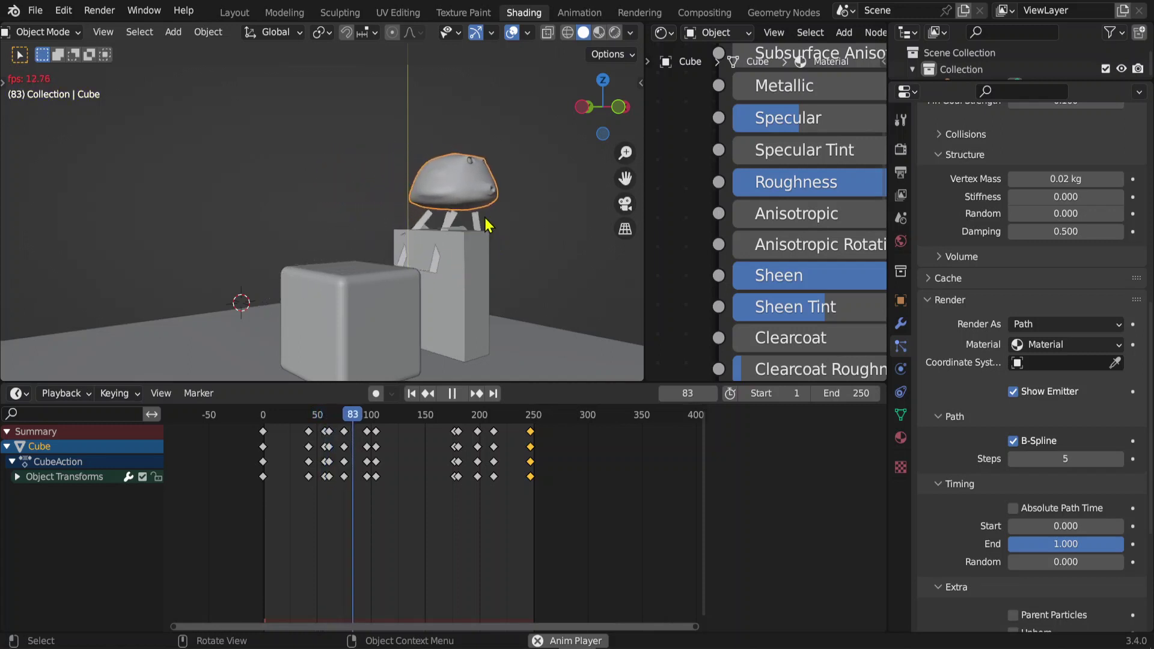
mouse_move(537, 243)
middle_down()
mouse_move(523, 250)
mouse_move(569, 233)
middle_up()
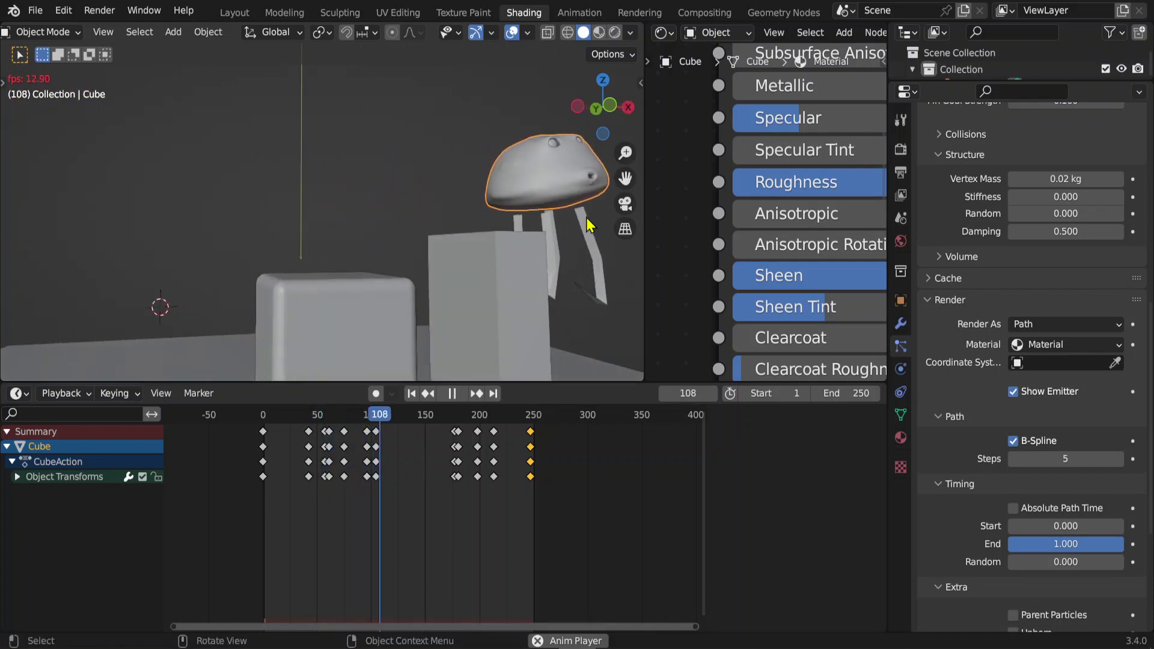
scroll(975, 445, down, 5)
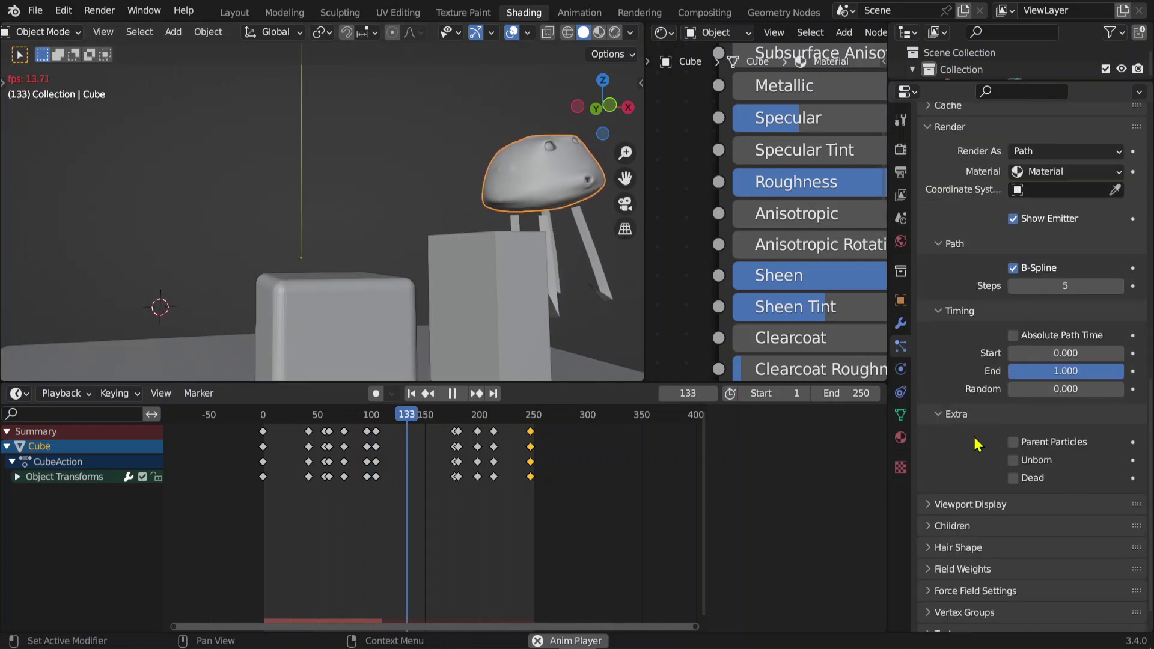
click(958, 513)
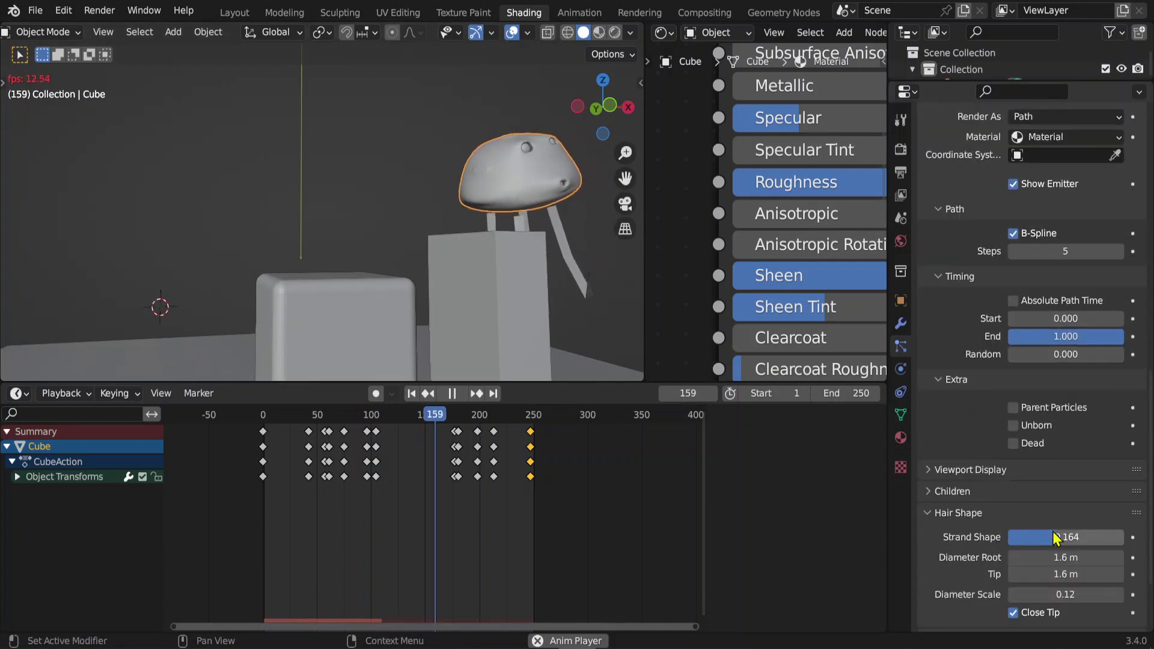
mouse_move(1065, 537)
mouse_down()
mouse_move(1015, 537)
mouse_move(1124, 537)
mouse_up()
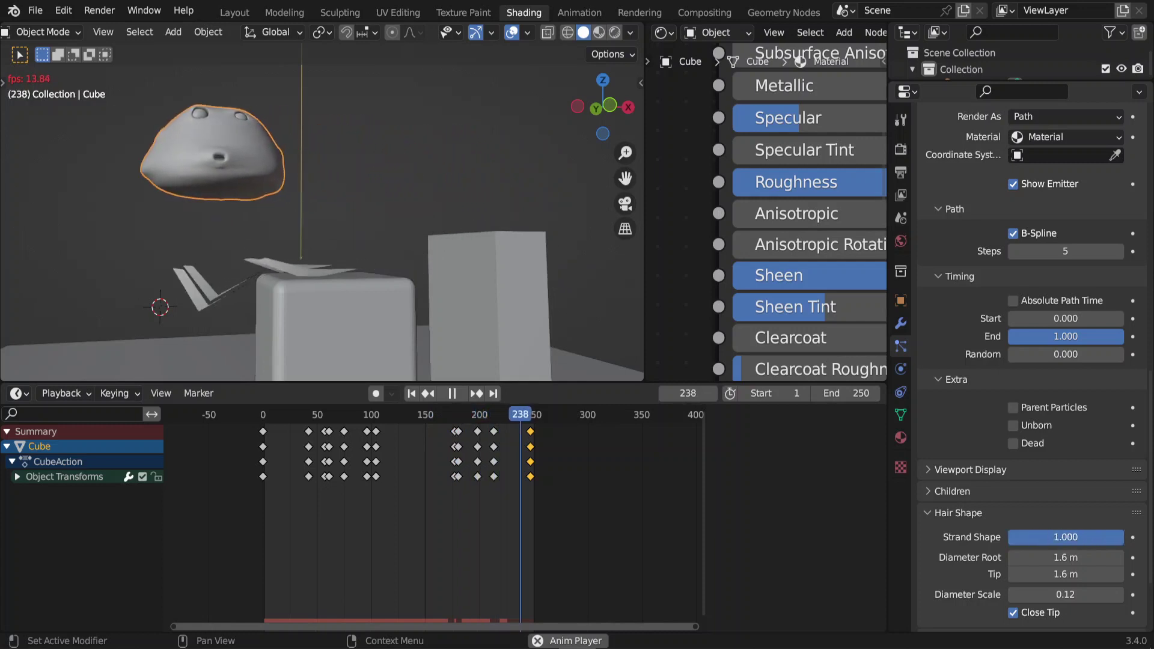
click(262, 414)
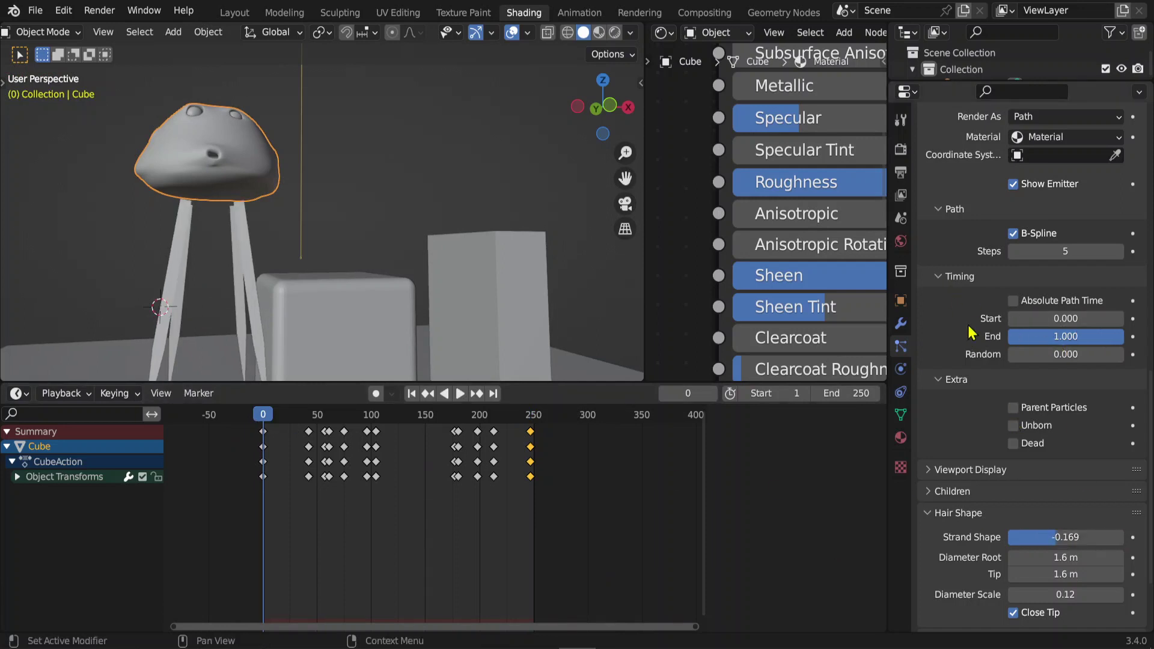
scroll(949, 313, up, 2)
scroll(958, 348, up, 3)
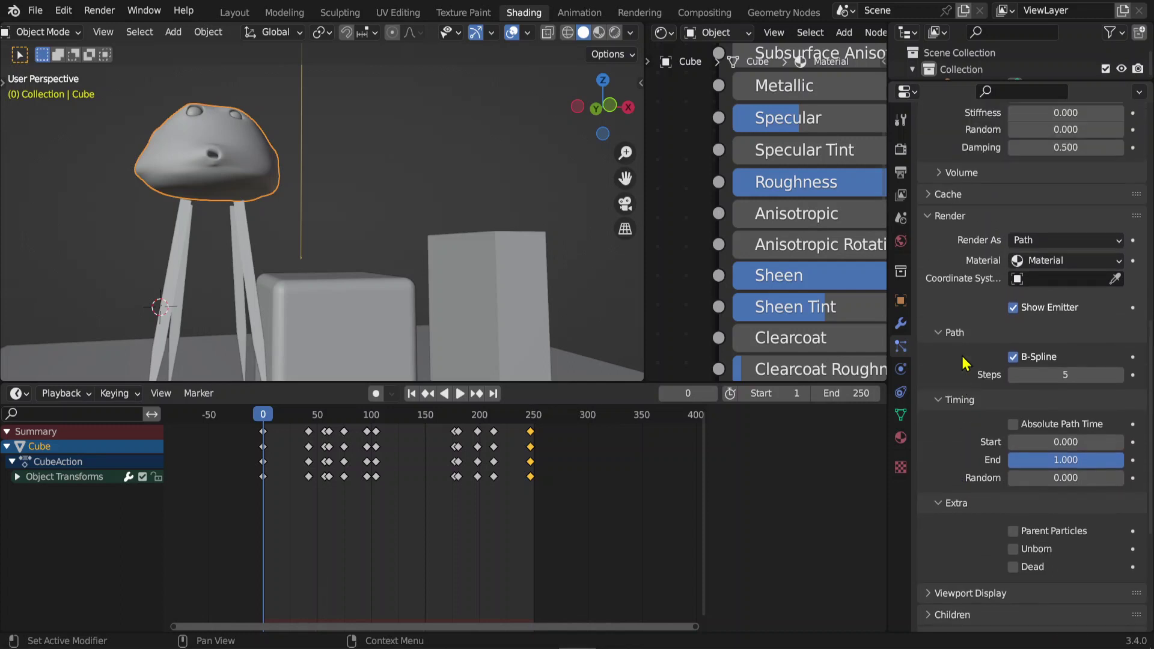
scroll(991, 379, up, 1)
scroll(986, 388, up, 5)
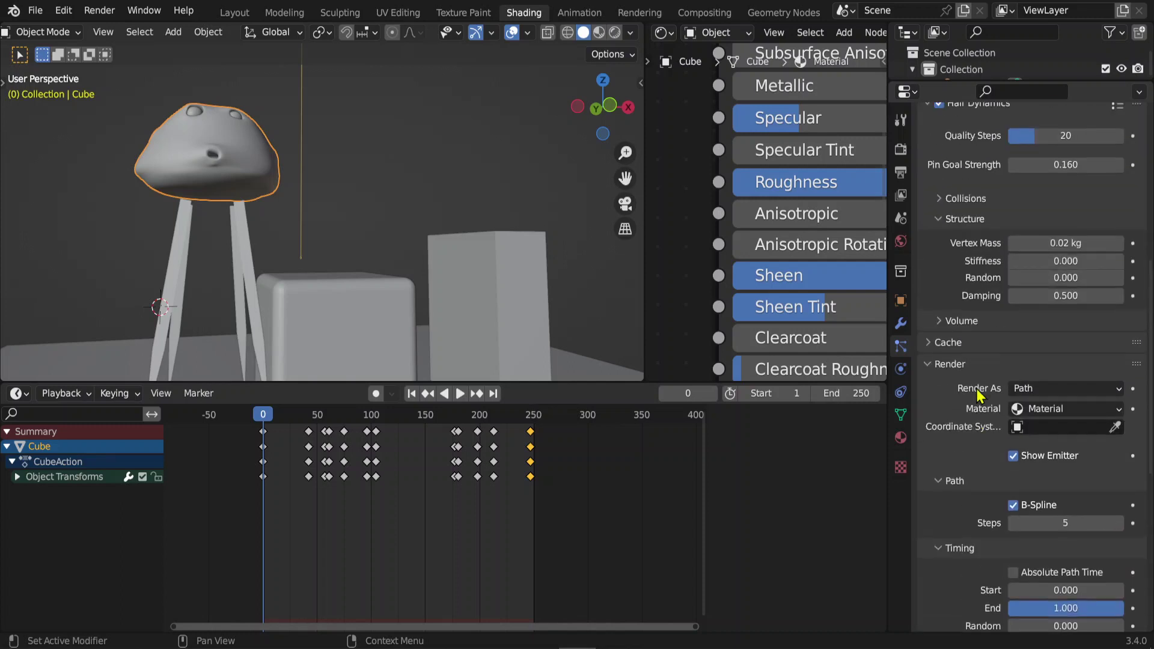
scroll(980, 394, up, 3)
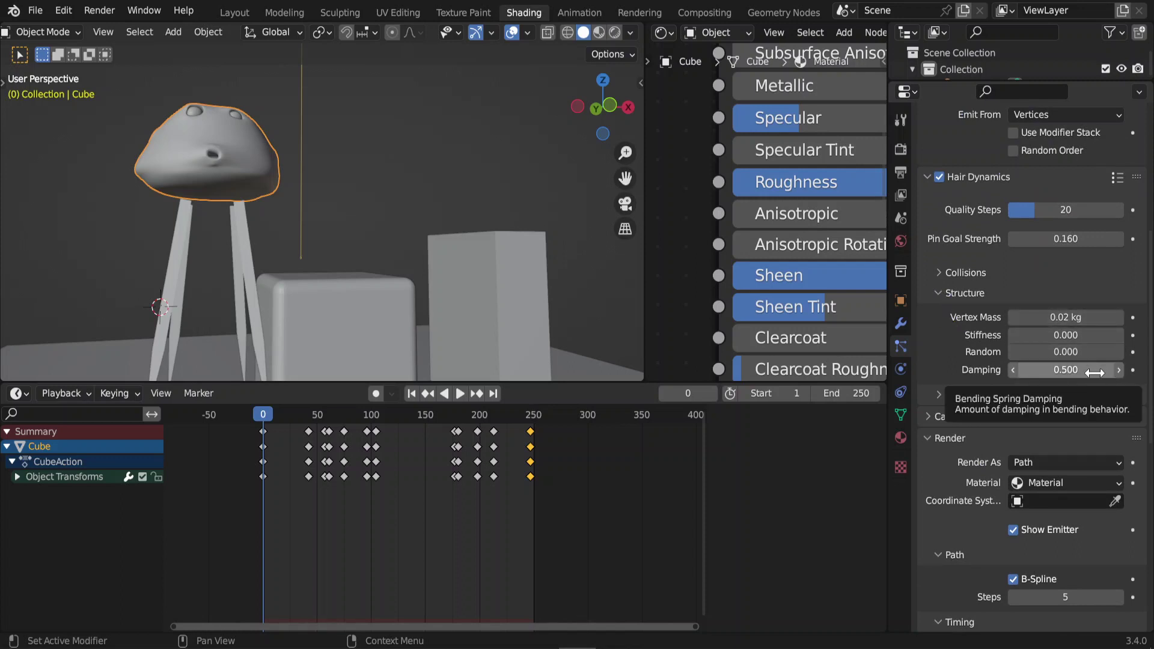
Lower hair dynamics Structure Damping from 0.500 to 0.080.
drag(1091, 371, 1092, 371)
text(0.080)
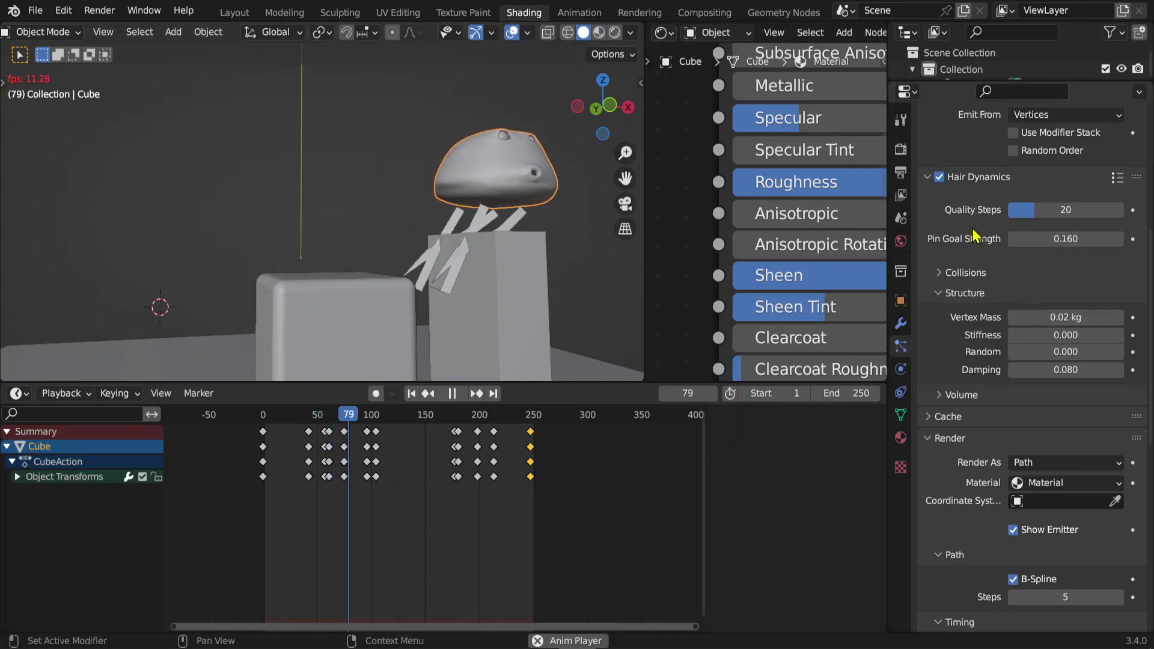
Set hair Collision Distance to 0.302 m and replay the animation to check the draping.
click(981, 274)
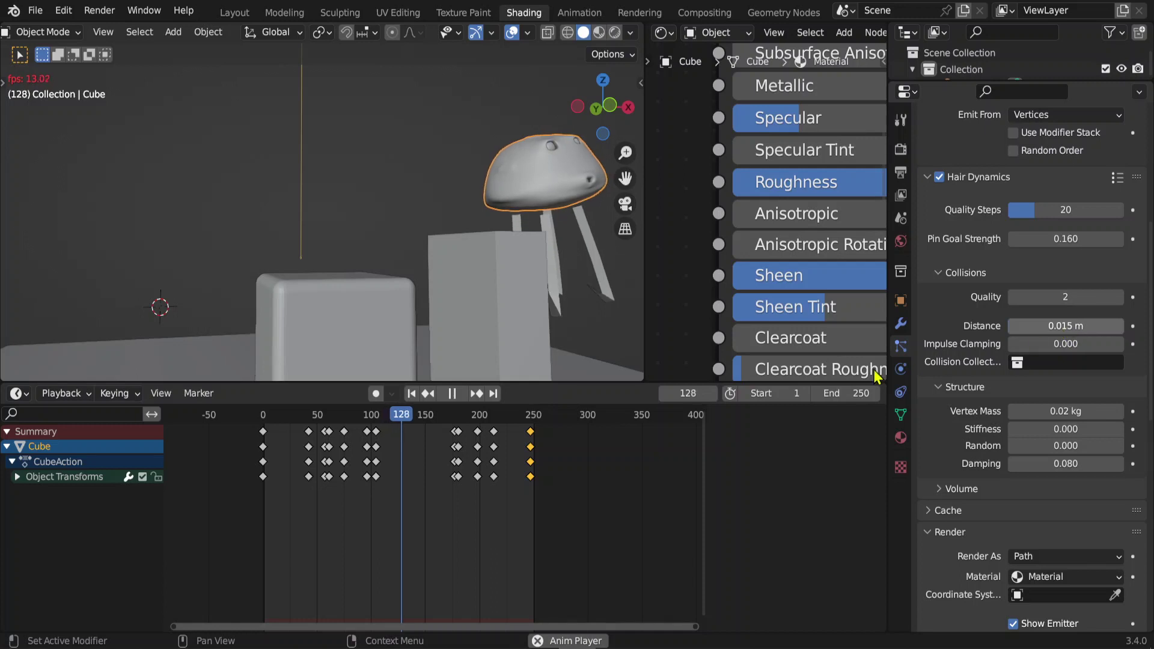
click(262, 414)
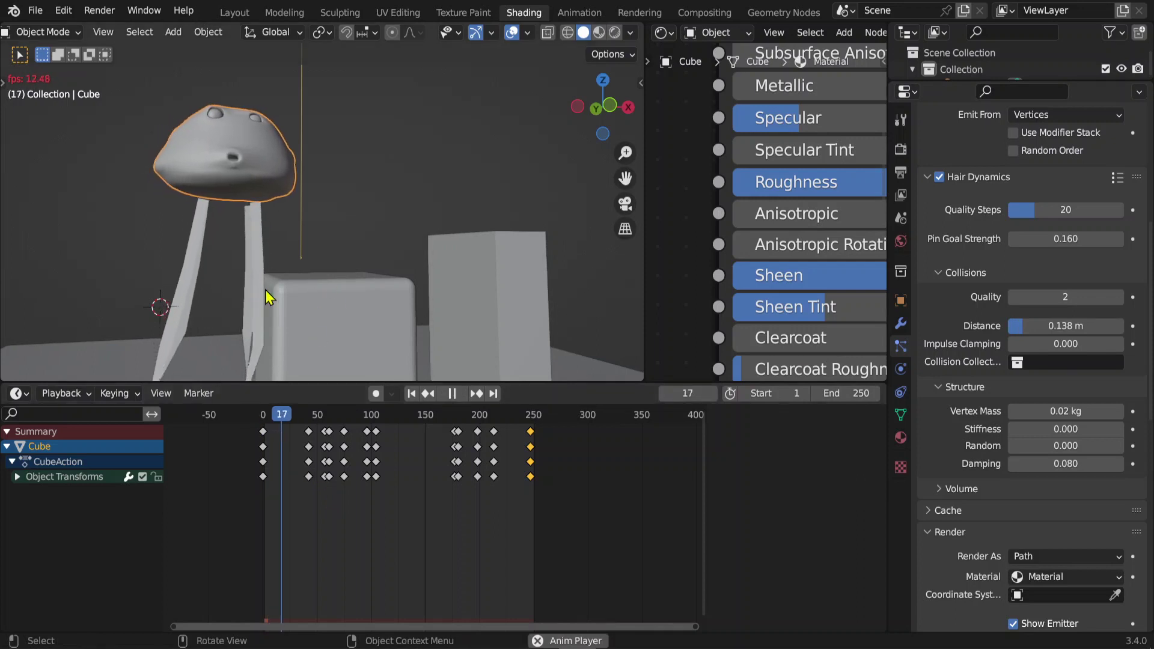
mouse_move(304, 309)
middle_down()
mouse_move(266, 312)
mouse_move(287, 310)
middle_up()
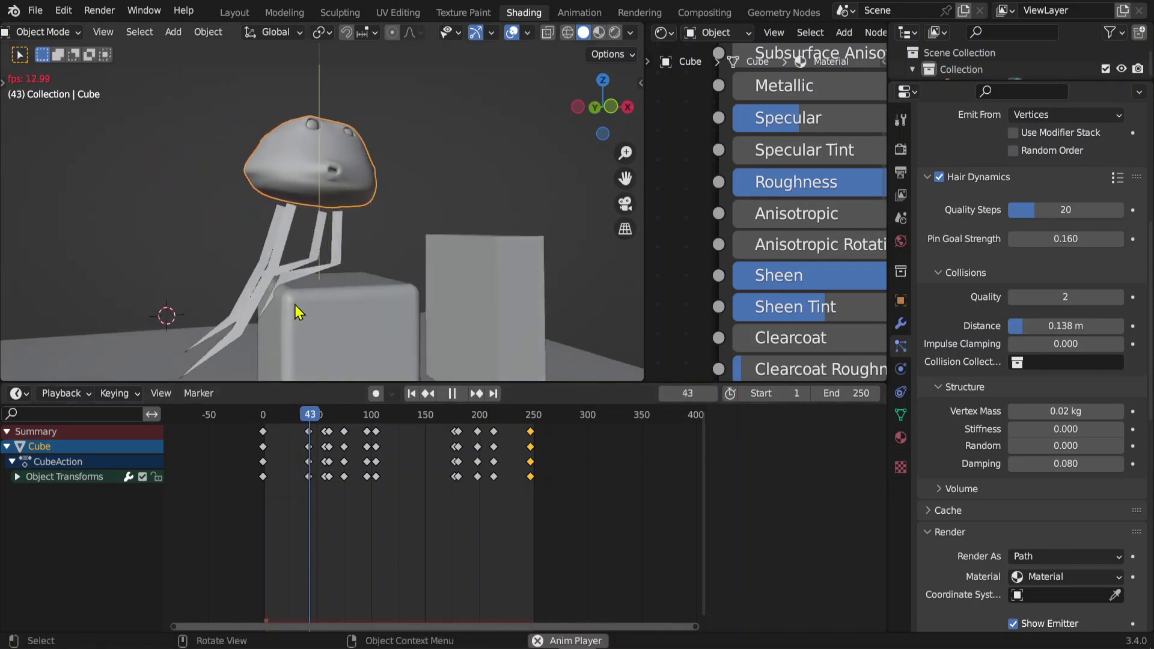
drag(1034, 325, 1082, 325)
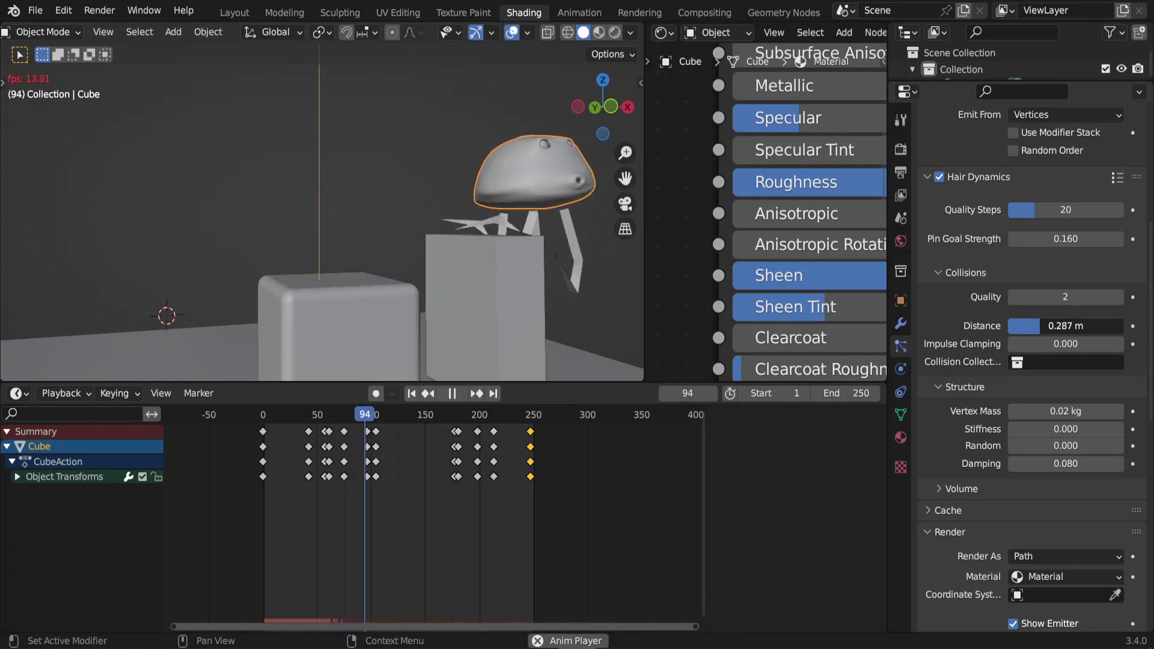
click(253, 432)
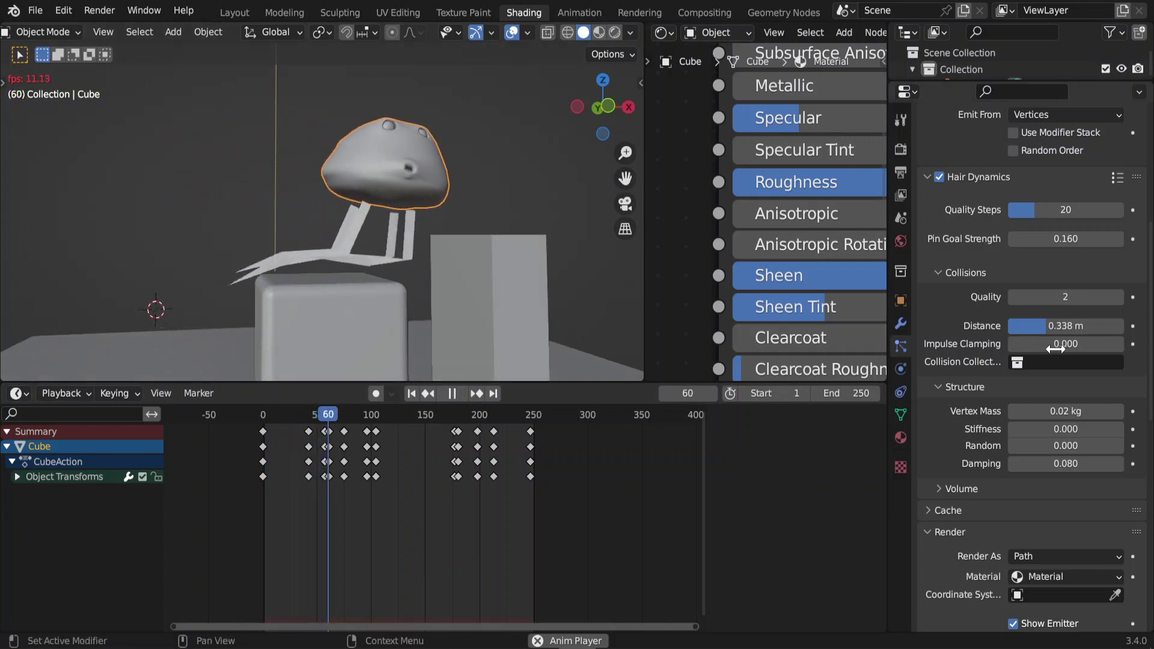
drag(1035, 331, 1024, 330)
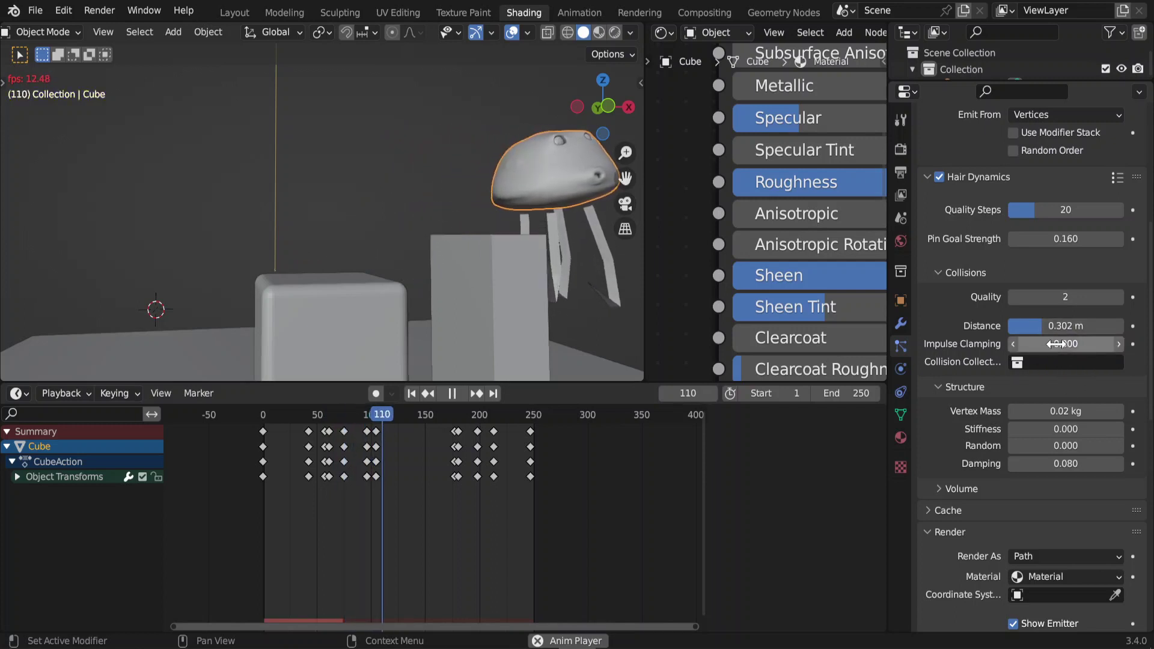
click(260, 419)
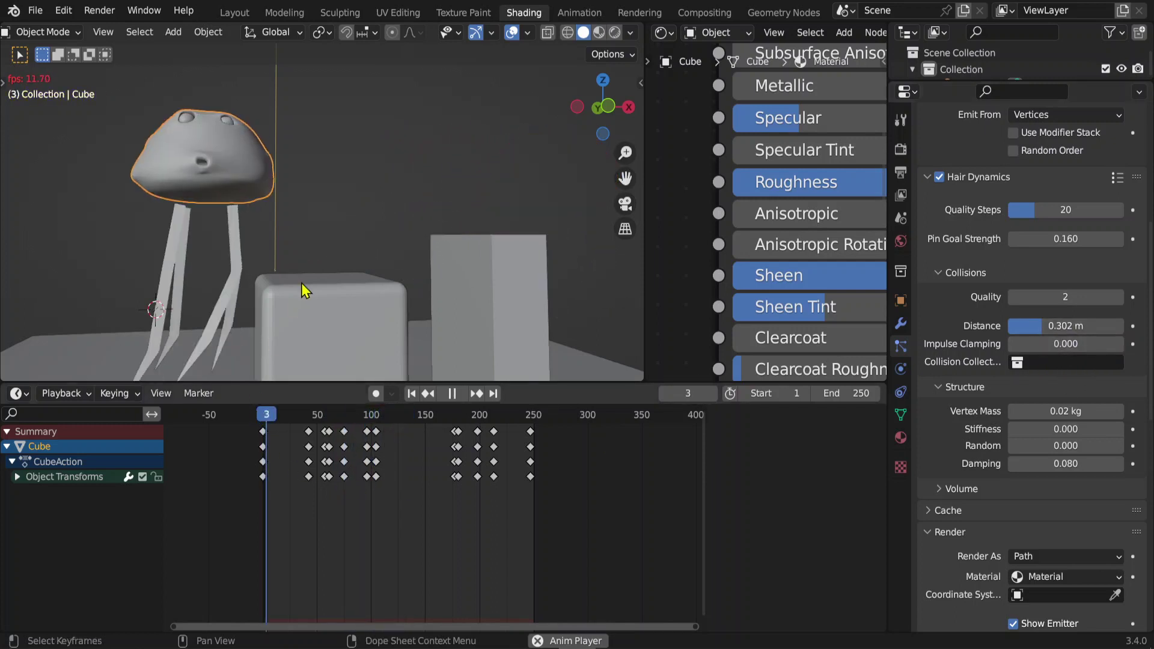
mouse_move(237, 234)
middle_down()
mouse_move(316, 222)
mouse_move(291, 224)
mouse_move(522, 239)
mouse_move(360, 252)
middle_up()
click(301, 237)
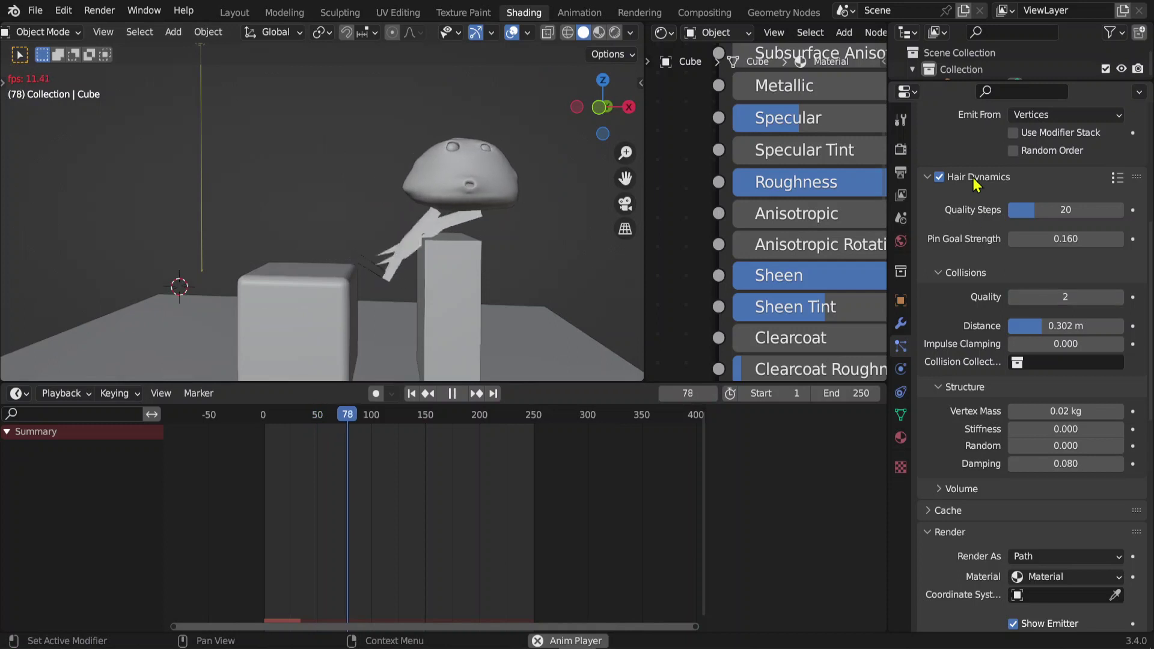
Collapse the hair dynamics panels and switch the viewport to Material Preview.
click(929, 176)
click(921, 222)
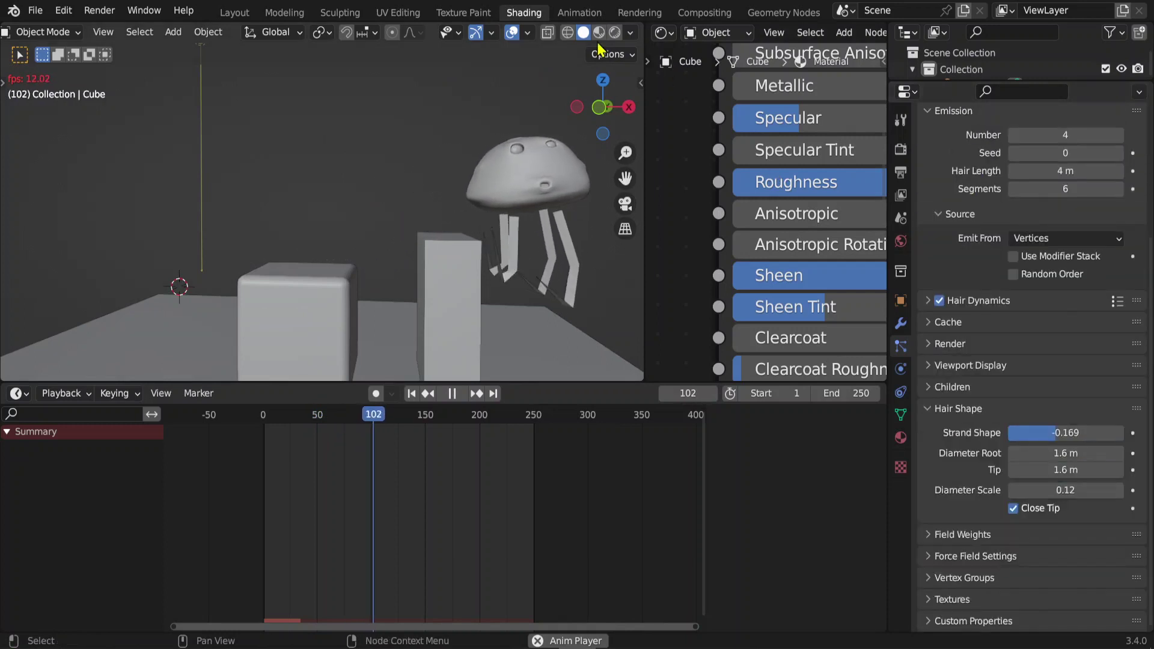
click(599, 35)
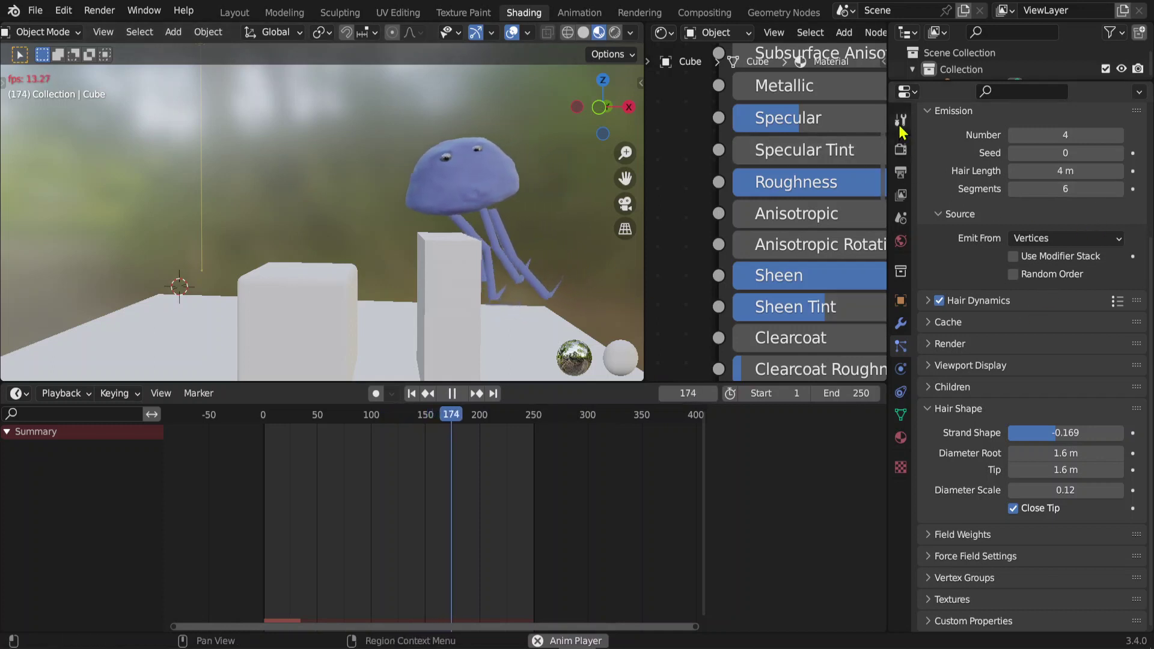
Set the tentacle tip diameter to 1.7 m in Hair Shape and pause playback.
click(982, 409)
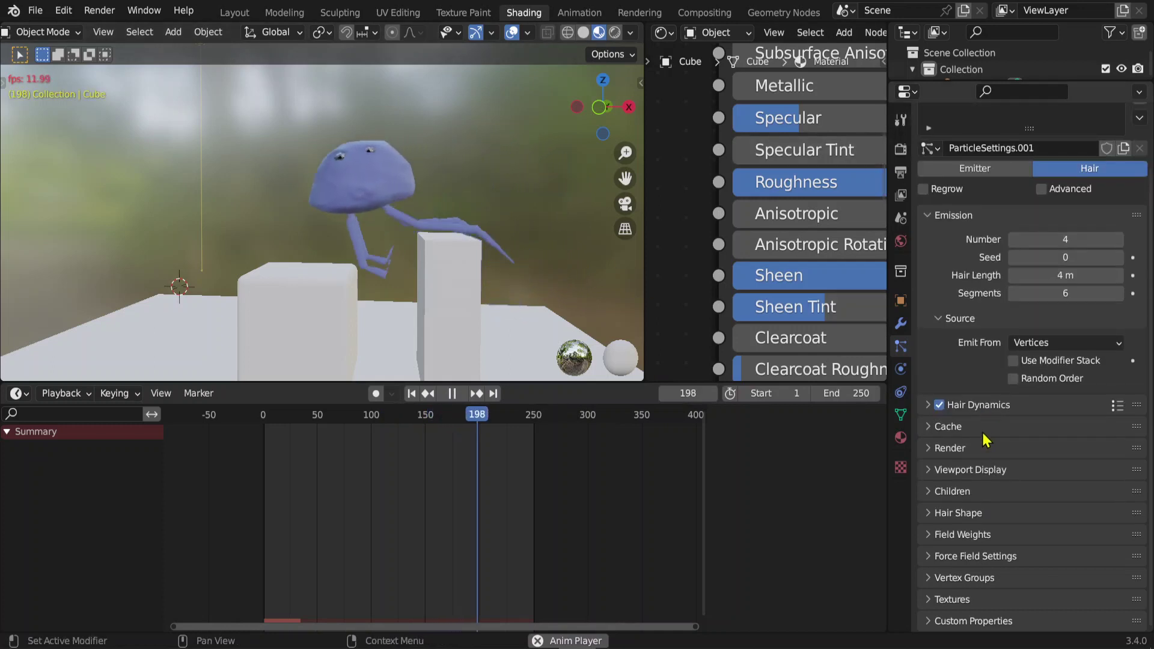
click(1008, 472)
scroll(1009, 463, down, 3)
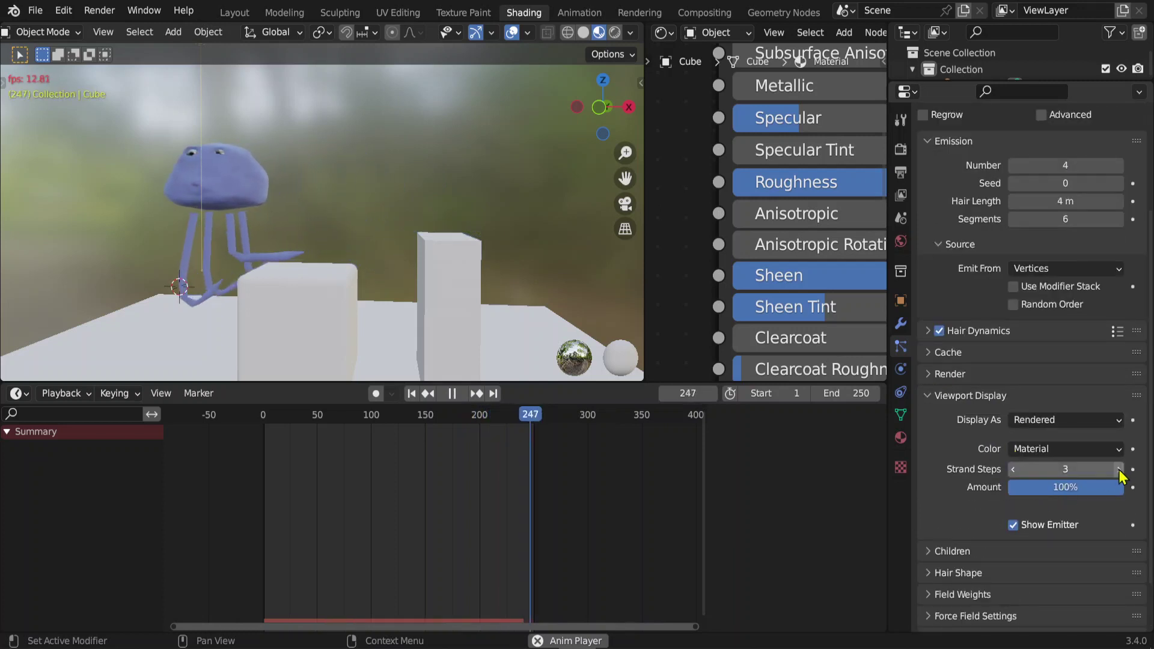
click(942, 402)
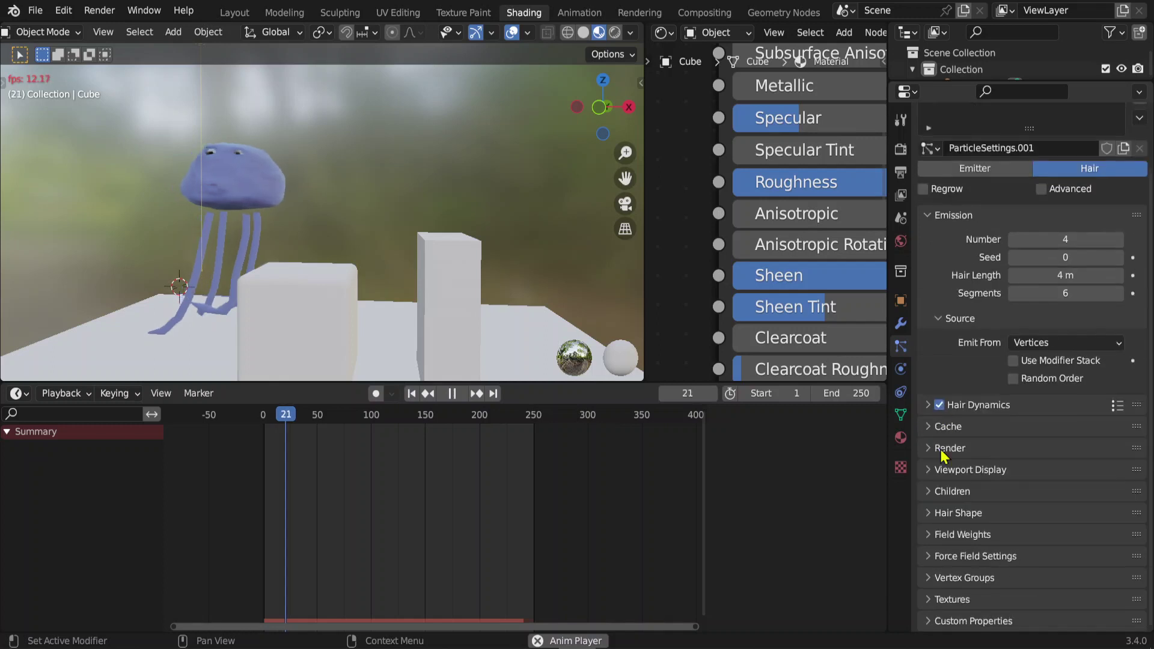
click(1002, 516)
scroll(1021, 517, down, 3)
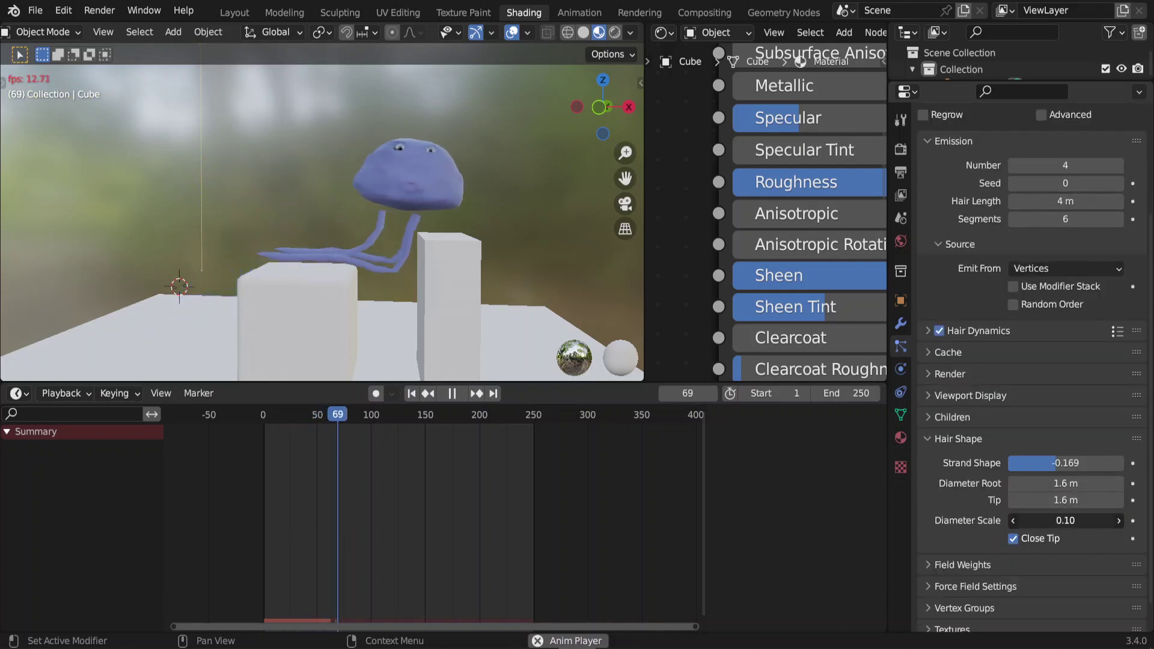
key(space)
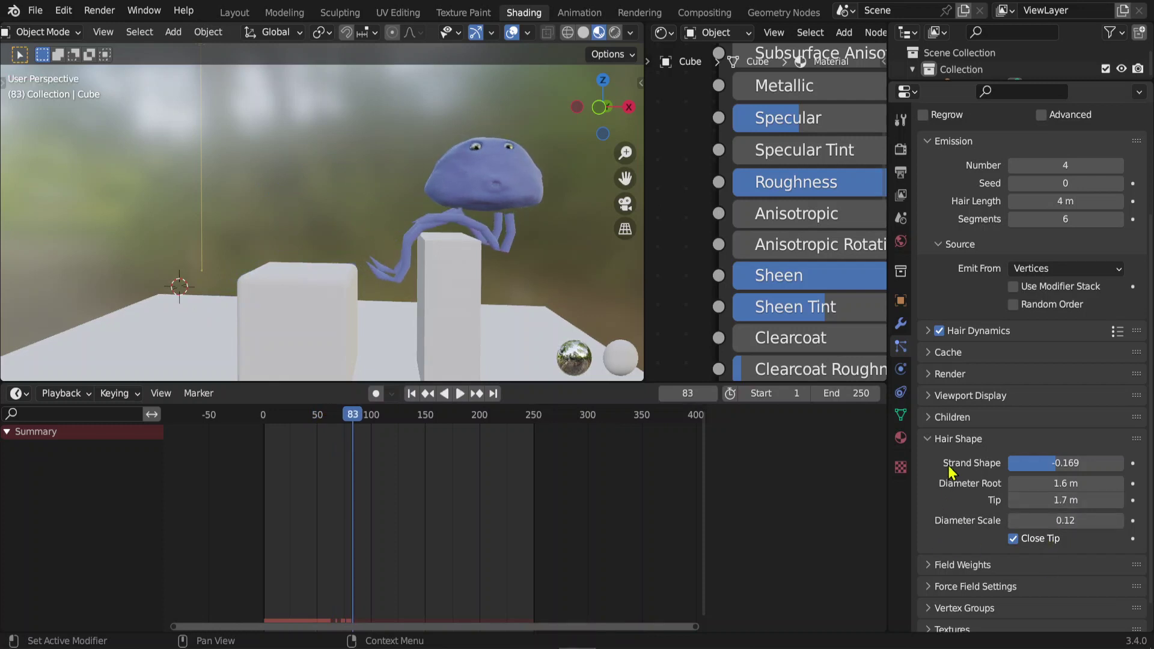
Rearrange the hair property panels to show Hair Dynamics and replay the simulation from frame one.
click(965, 352)
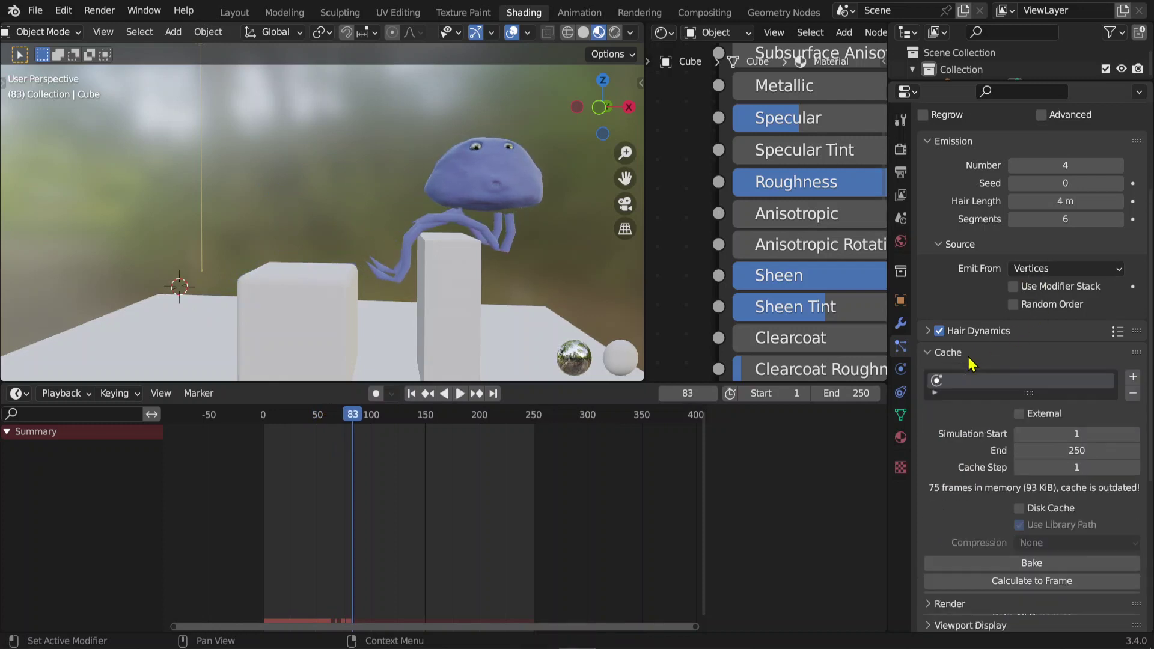
click(972, 373)
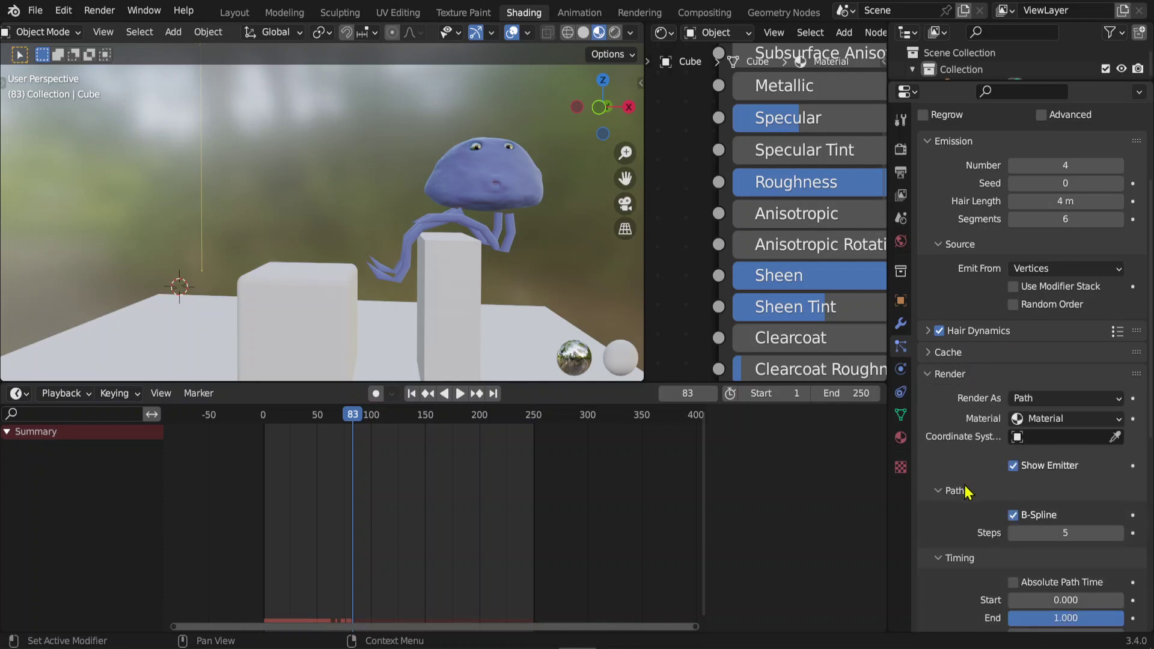
click(954, 375)
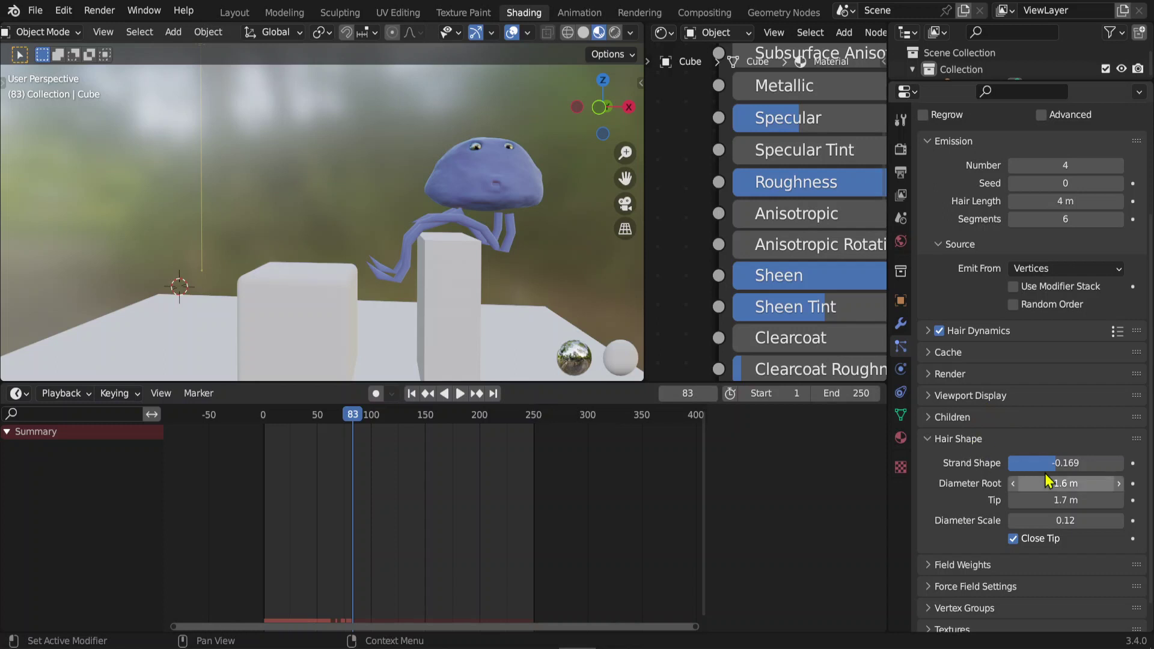
click(965, 438)
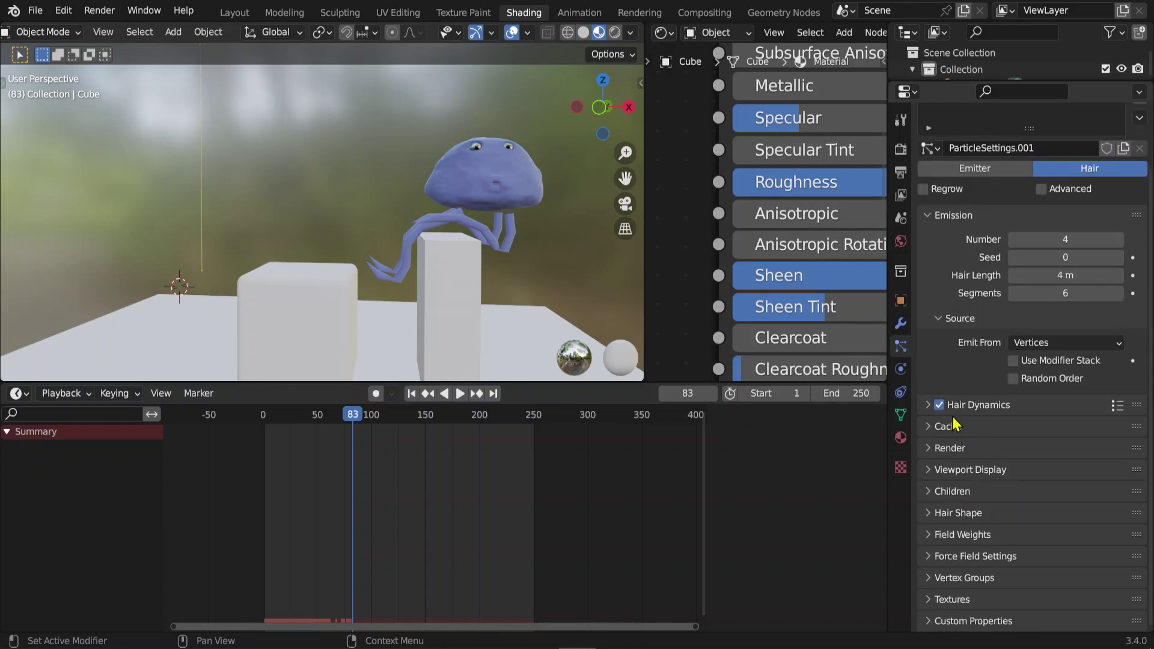
click(975, 407)
scroll(981, 463, down, 5)
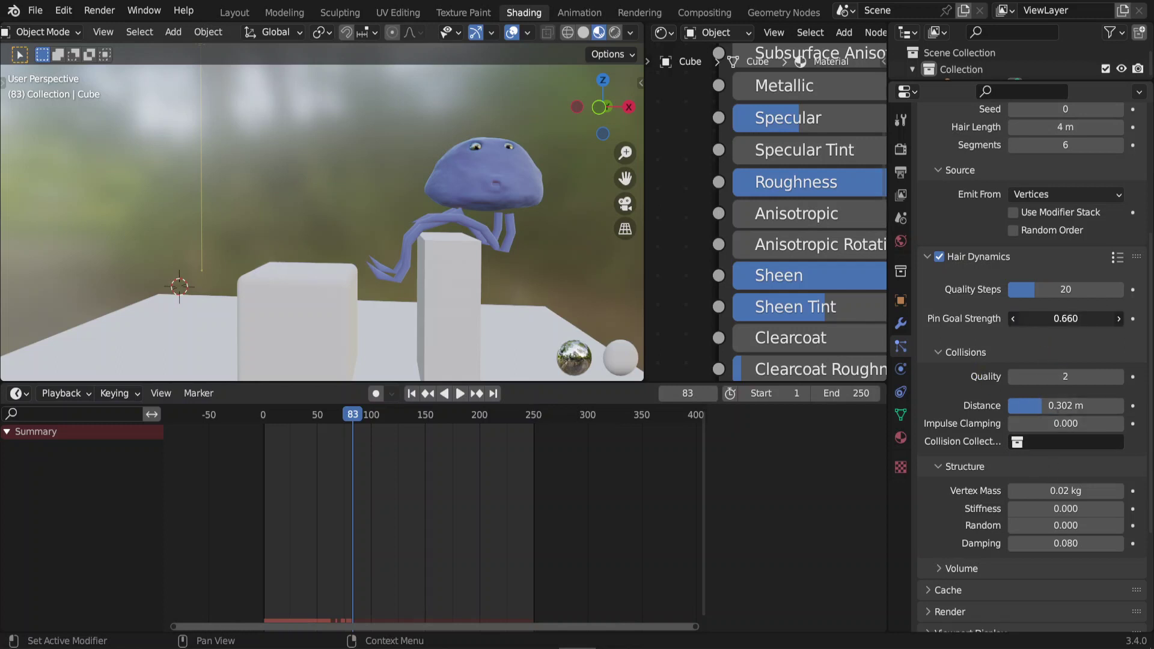
click(263, 415)
key(space)
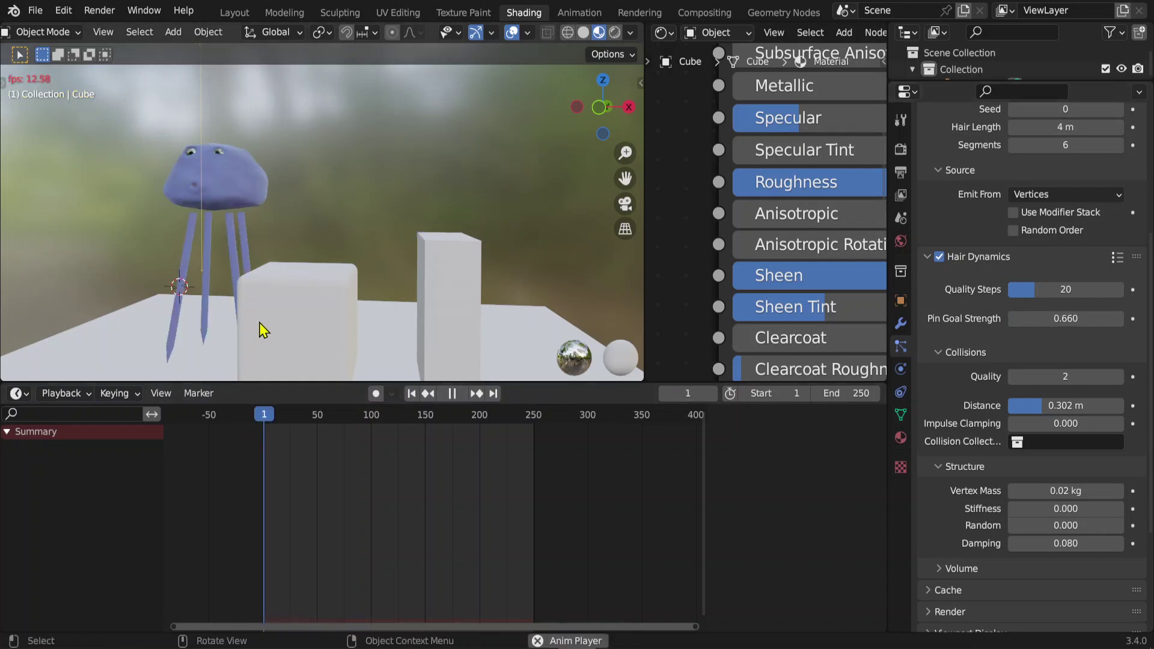
middle_drag(362, 282, 371, 280)
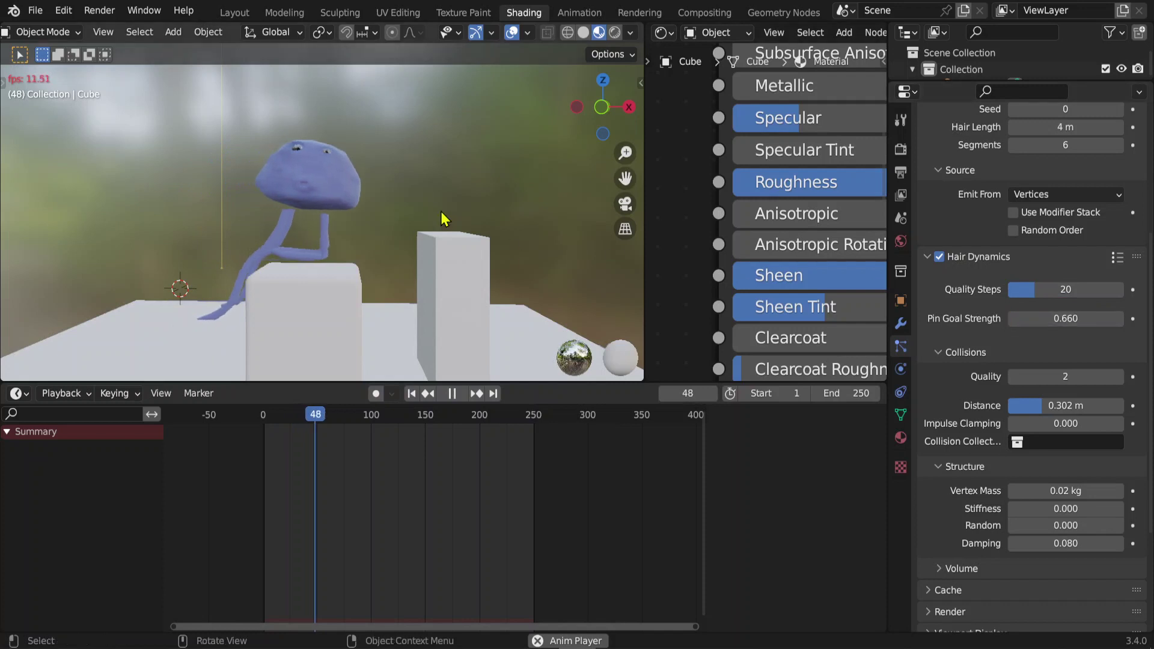
scroll(387, 265, up, 3)
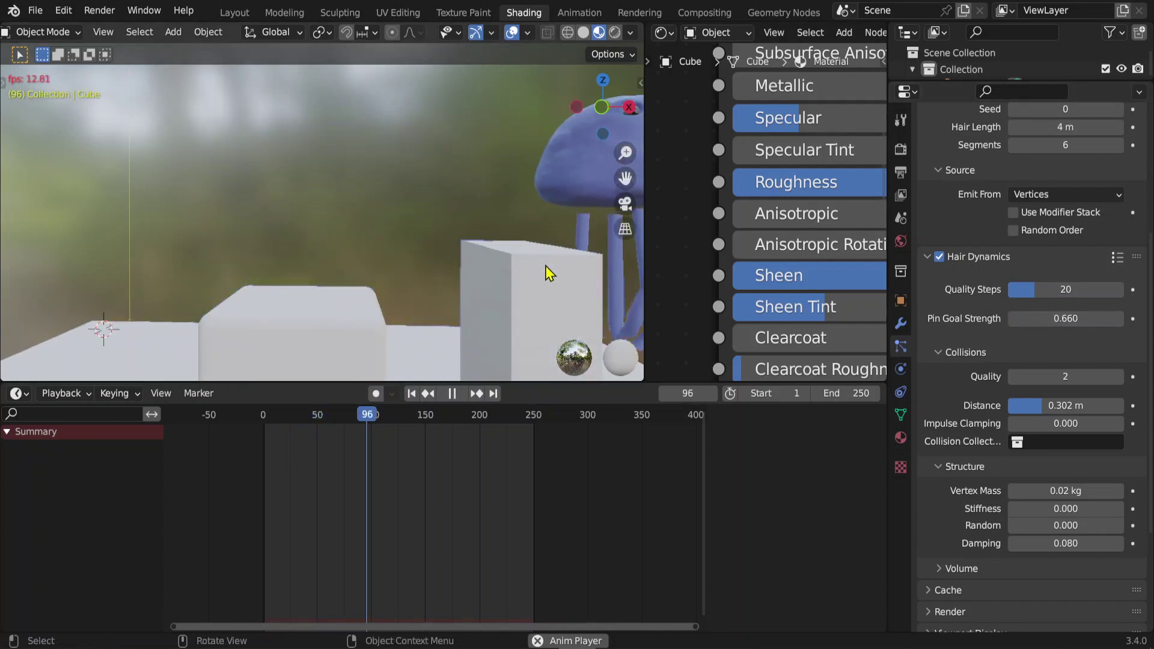
Set the render Curves Additional Subdivision to 1 with Strip shape, then orbit to inspect.
click(927, 259)
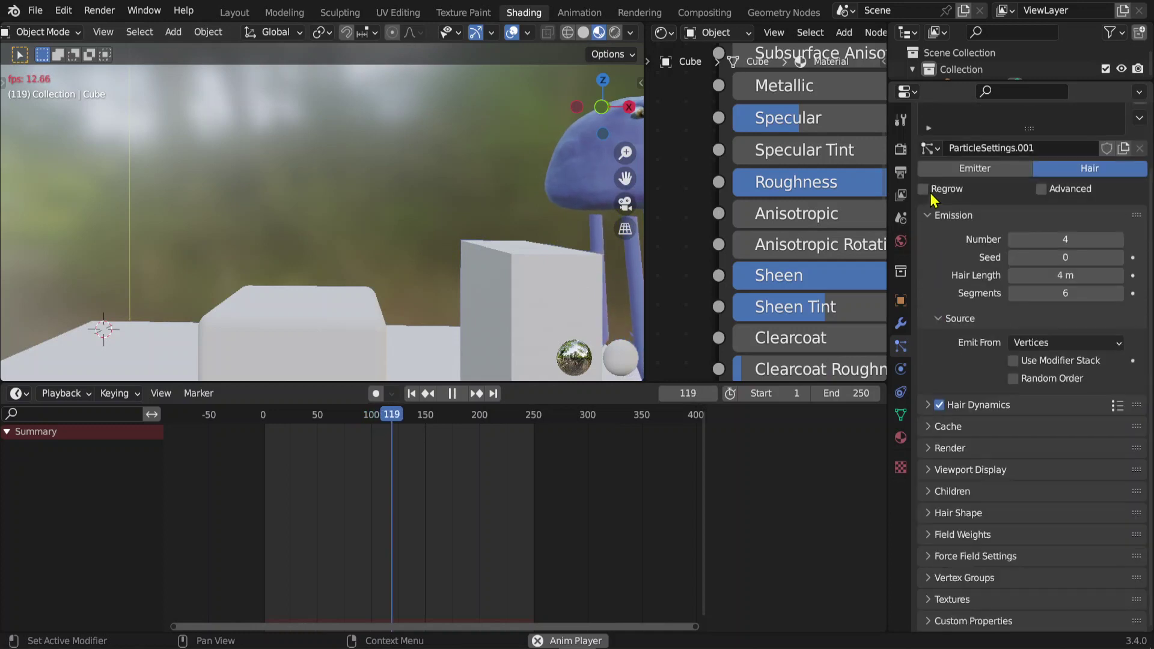
click(929, 218)
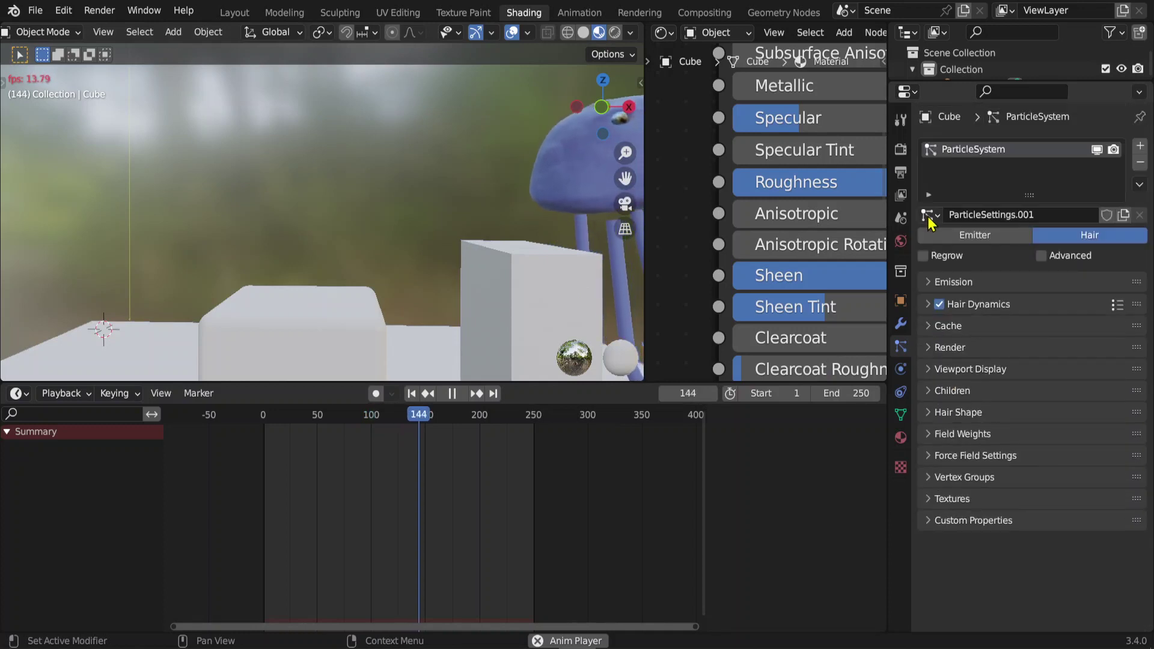
shift+middle_drag(487, 212, 412, 194)
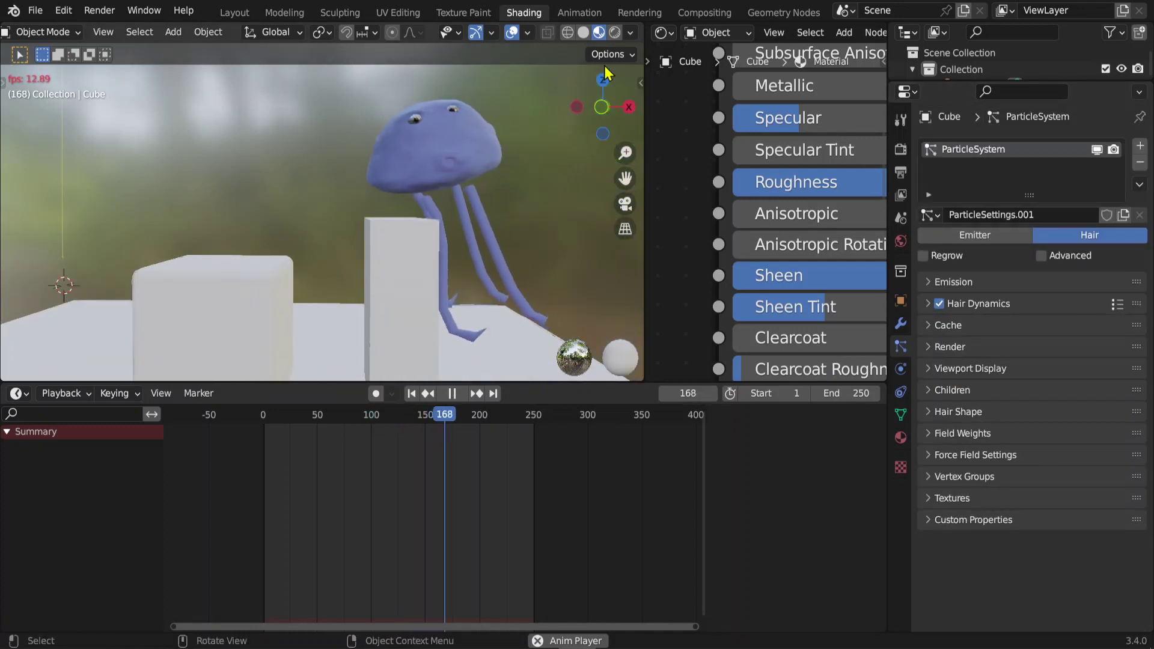
click(899, 152)
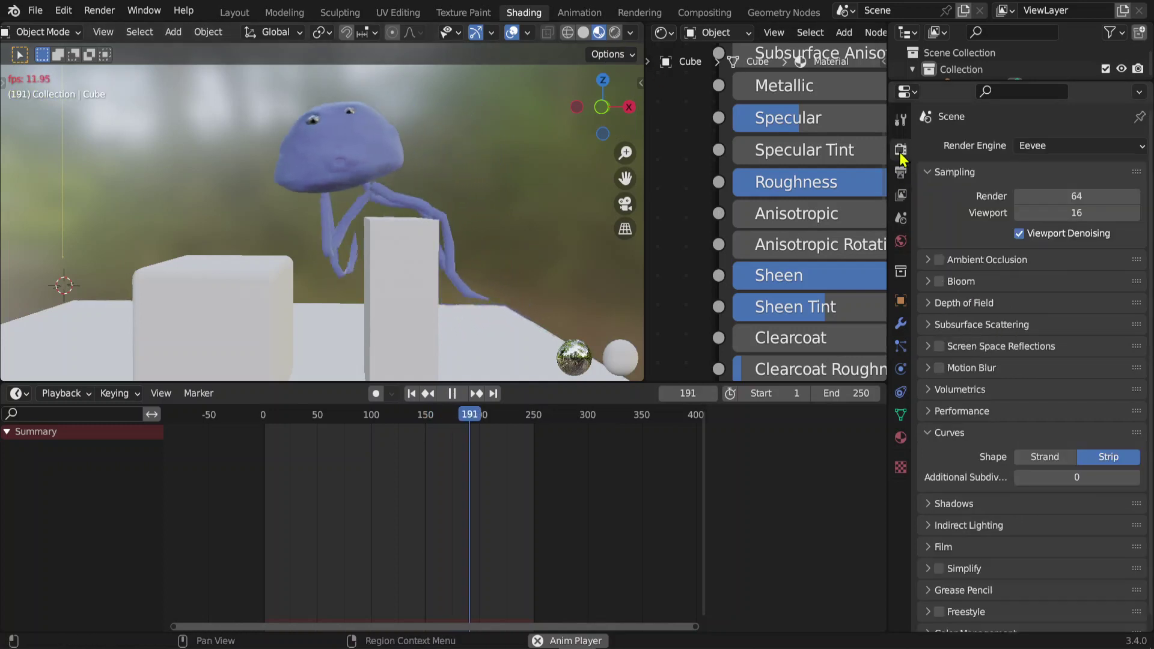
click(1134, 477)
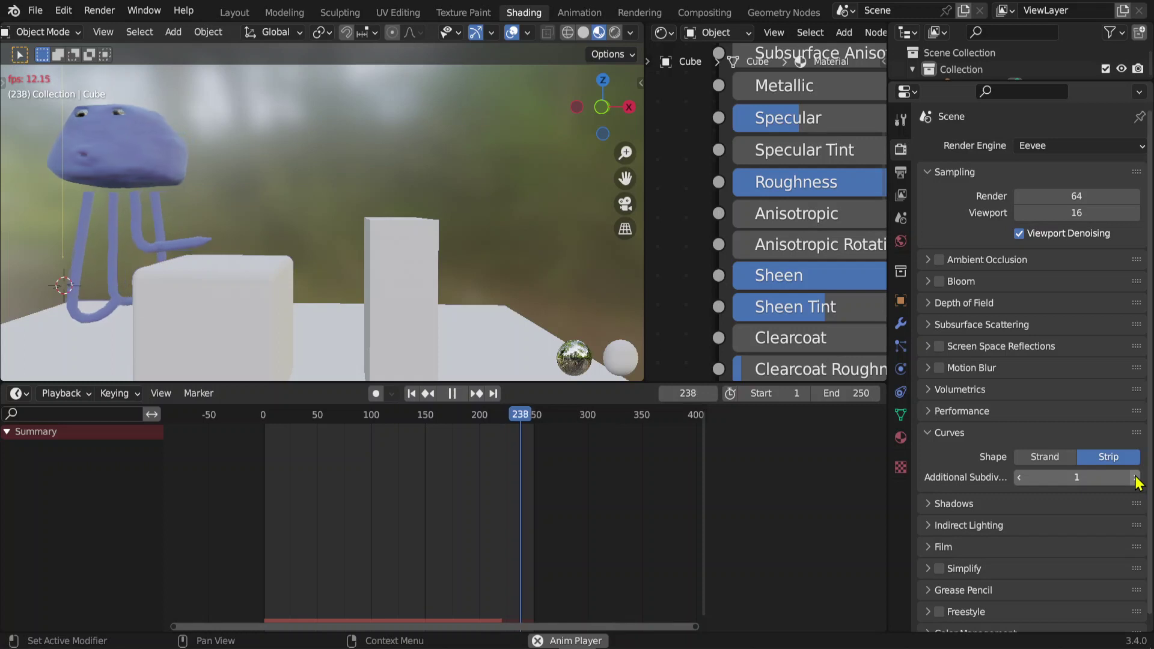
middle_drag(243, 283, 276, 279)
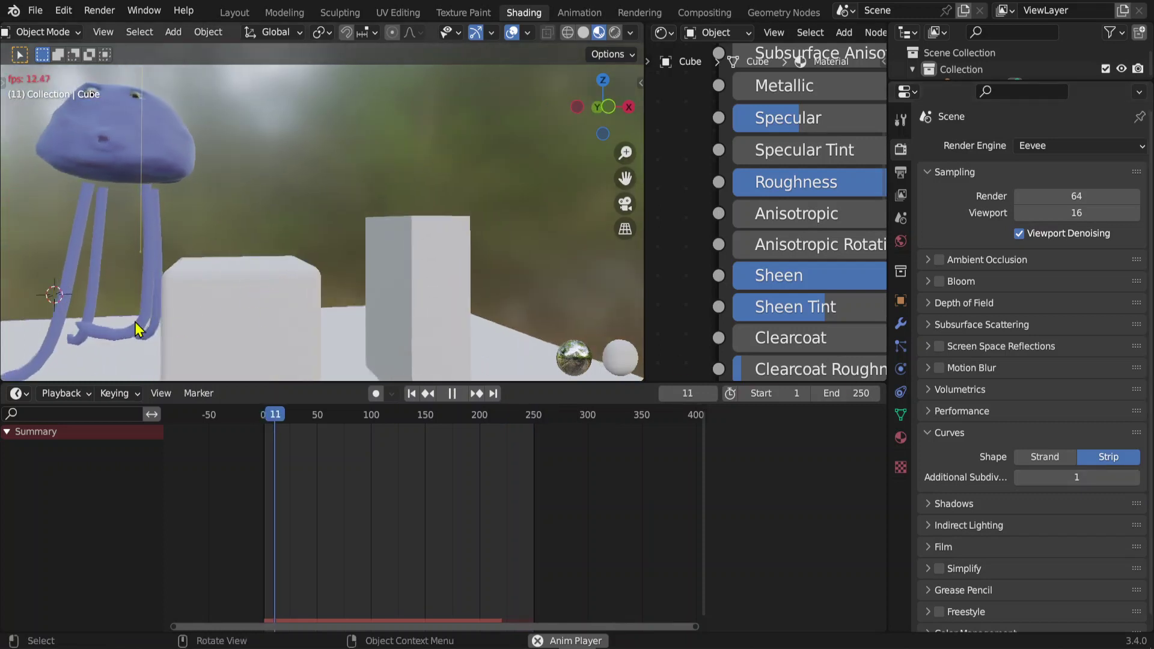
mouse_move(217, 334)
middle_down()
mouse_move(427, 275)
mouse_move(381, 298)
mouse_move(126, 133)
middle_up()
Open the recent file nuage-tuto.blend, discarding unsaved changes.
click(33, 10)
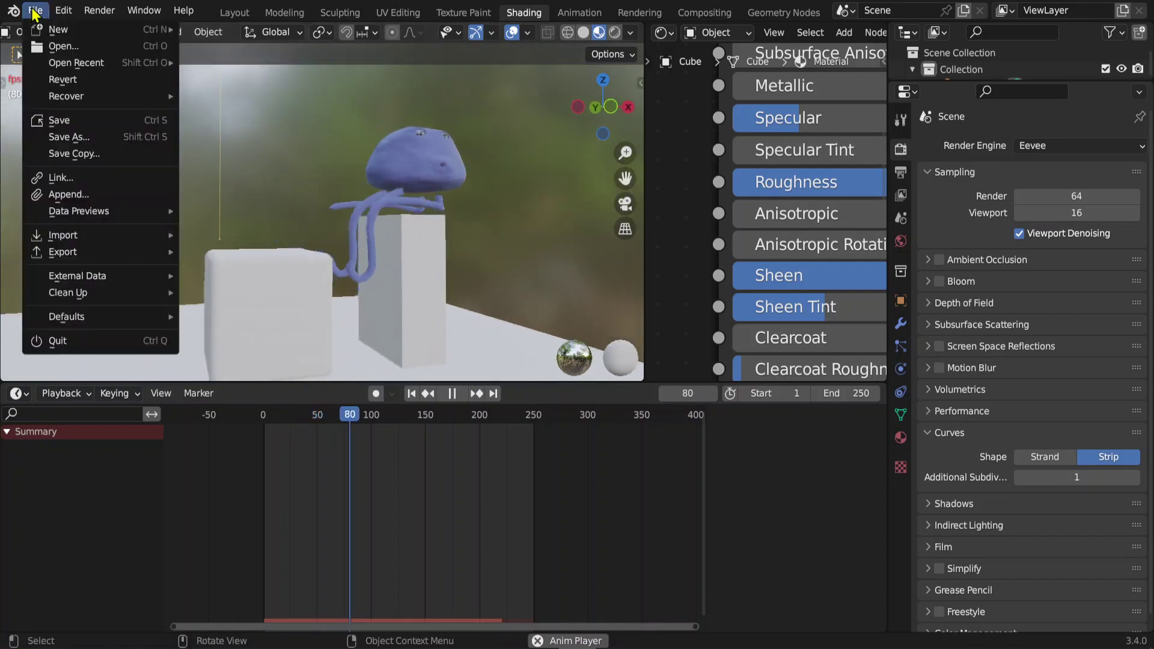
mouse_move(77, 63)
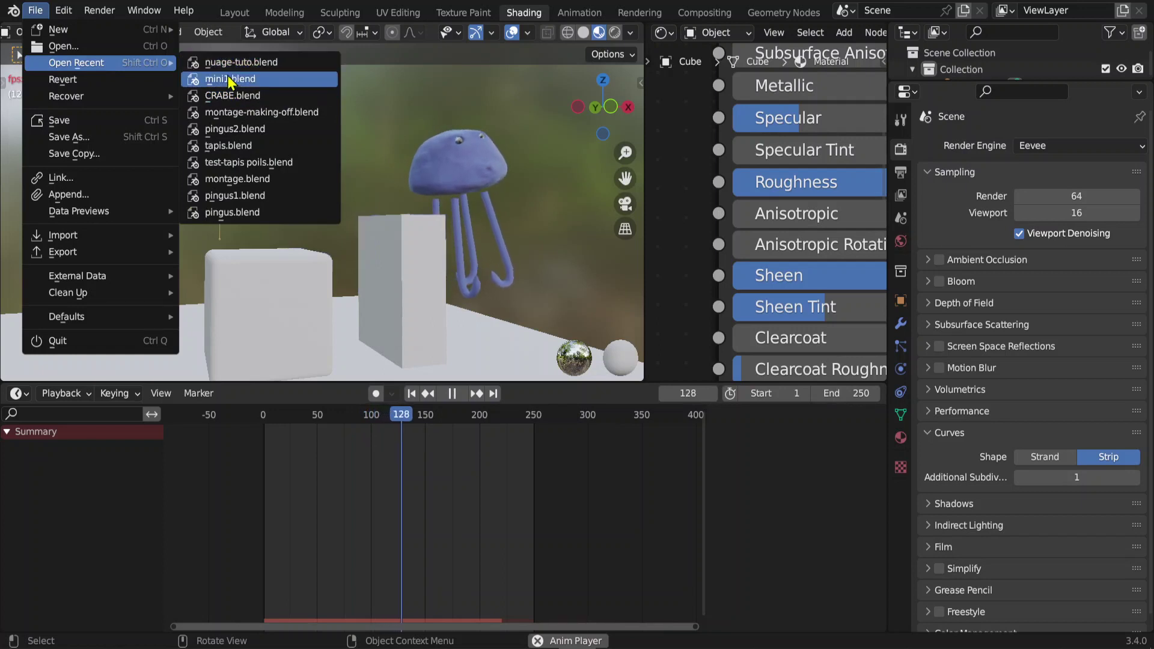
click(240, 63)
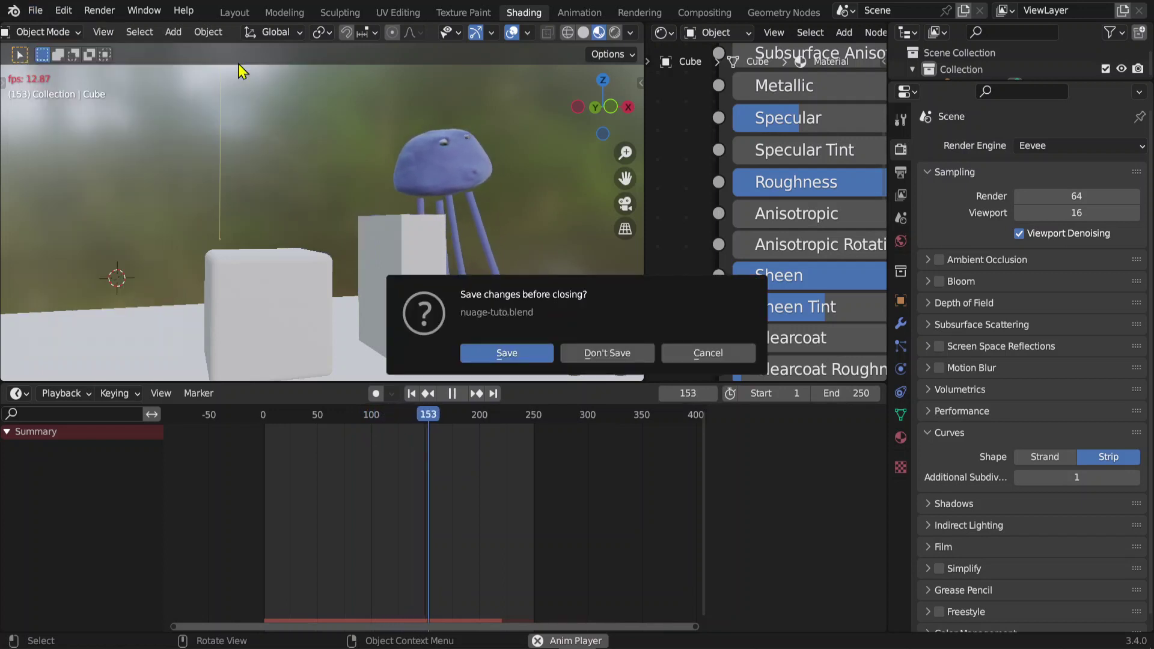
click(605, 355)
Play the animation in Material Preview and orbit to watch the blue tentacles hit the cubes.
key(space)
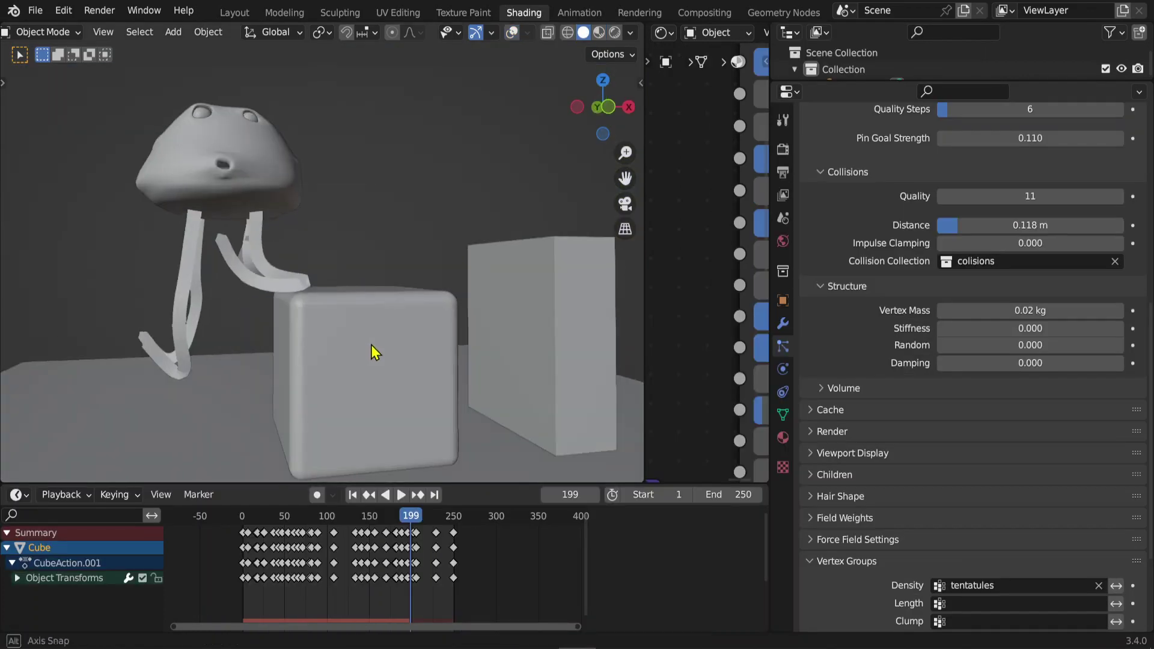
click(223, 527)
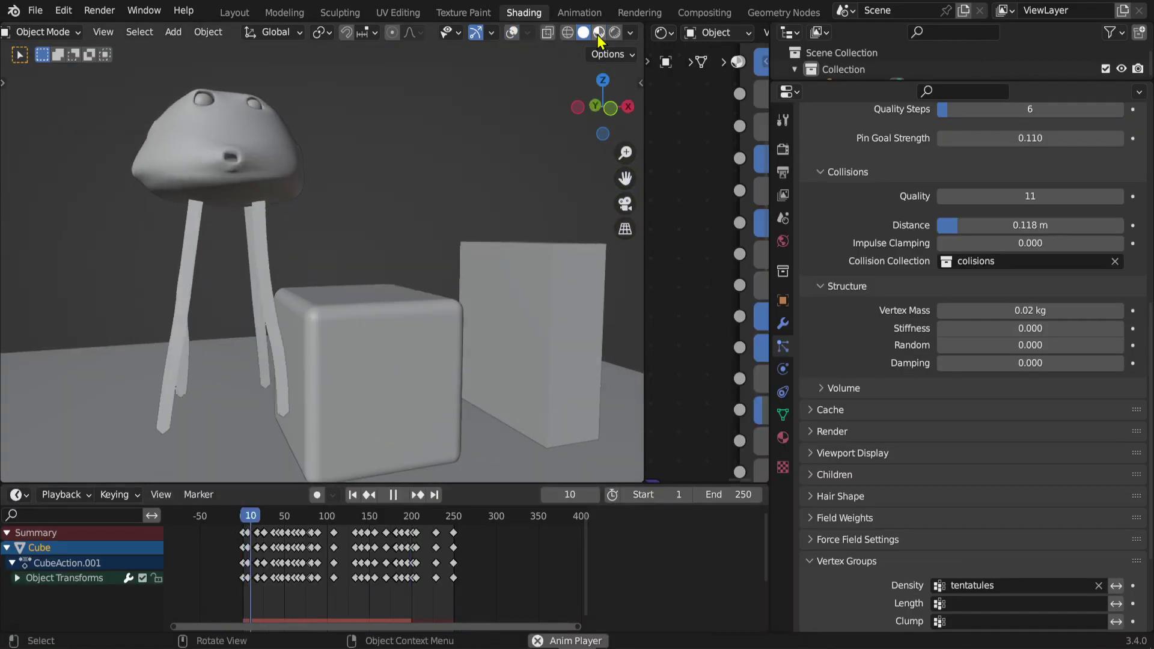
click(598, 33)
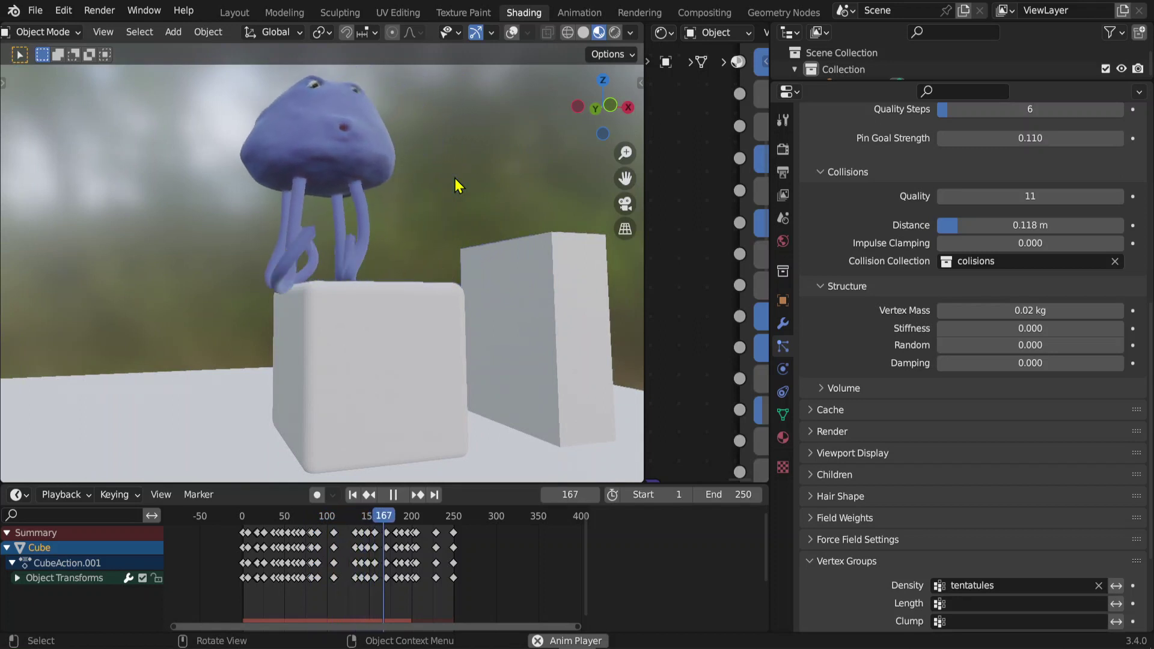
middle_drag(434, 162, 398, 171)
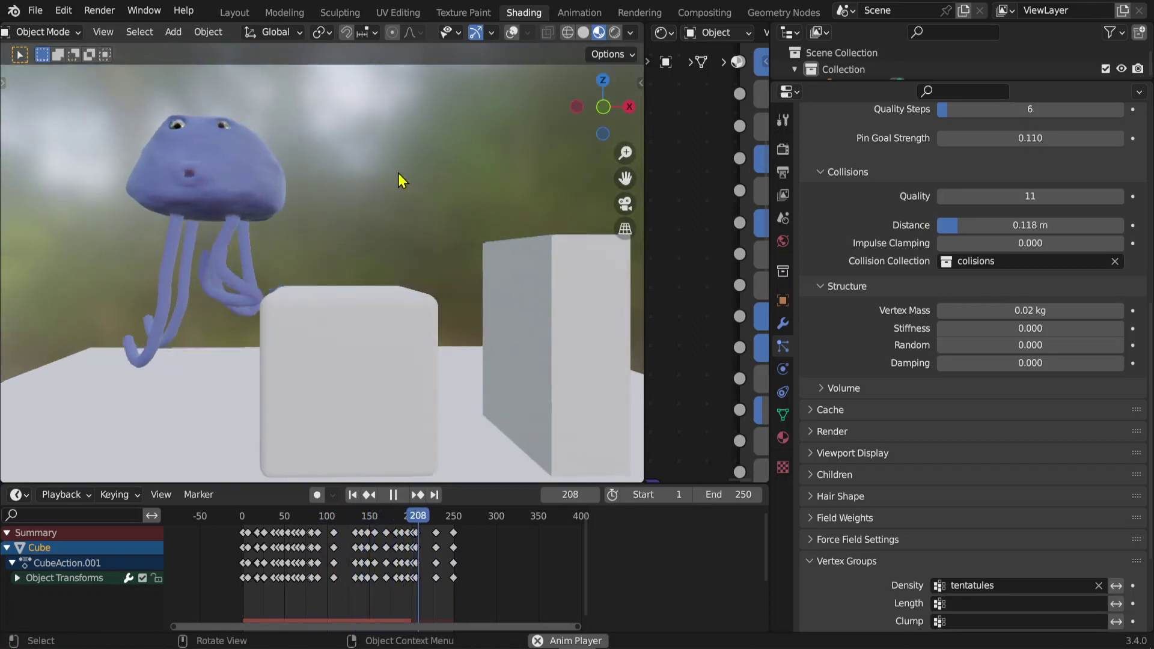
middle_drag(355, 250, 364, 260)
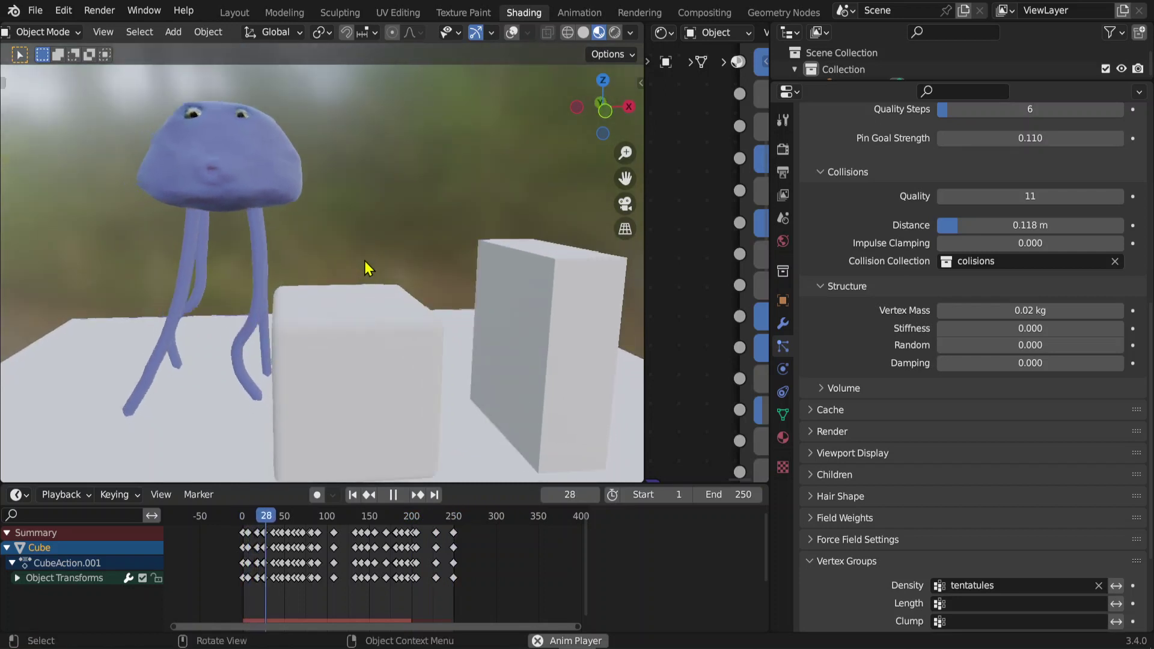